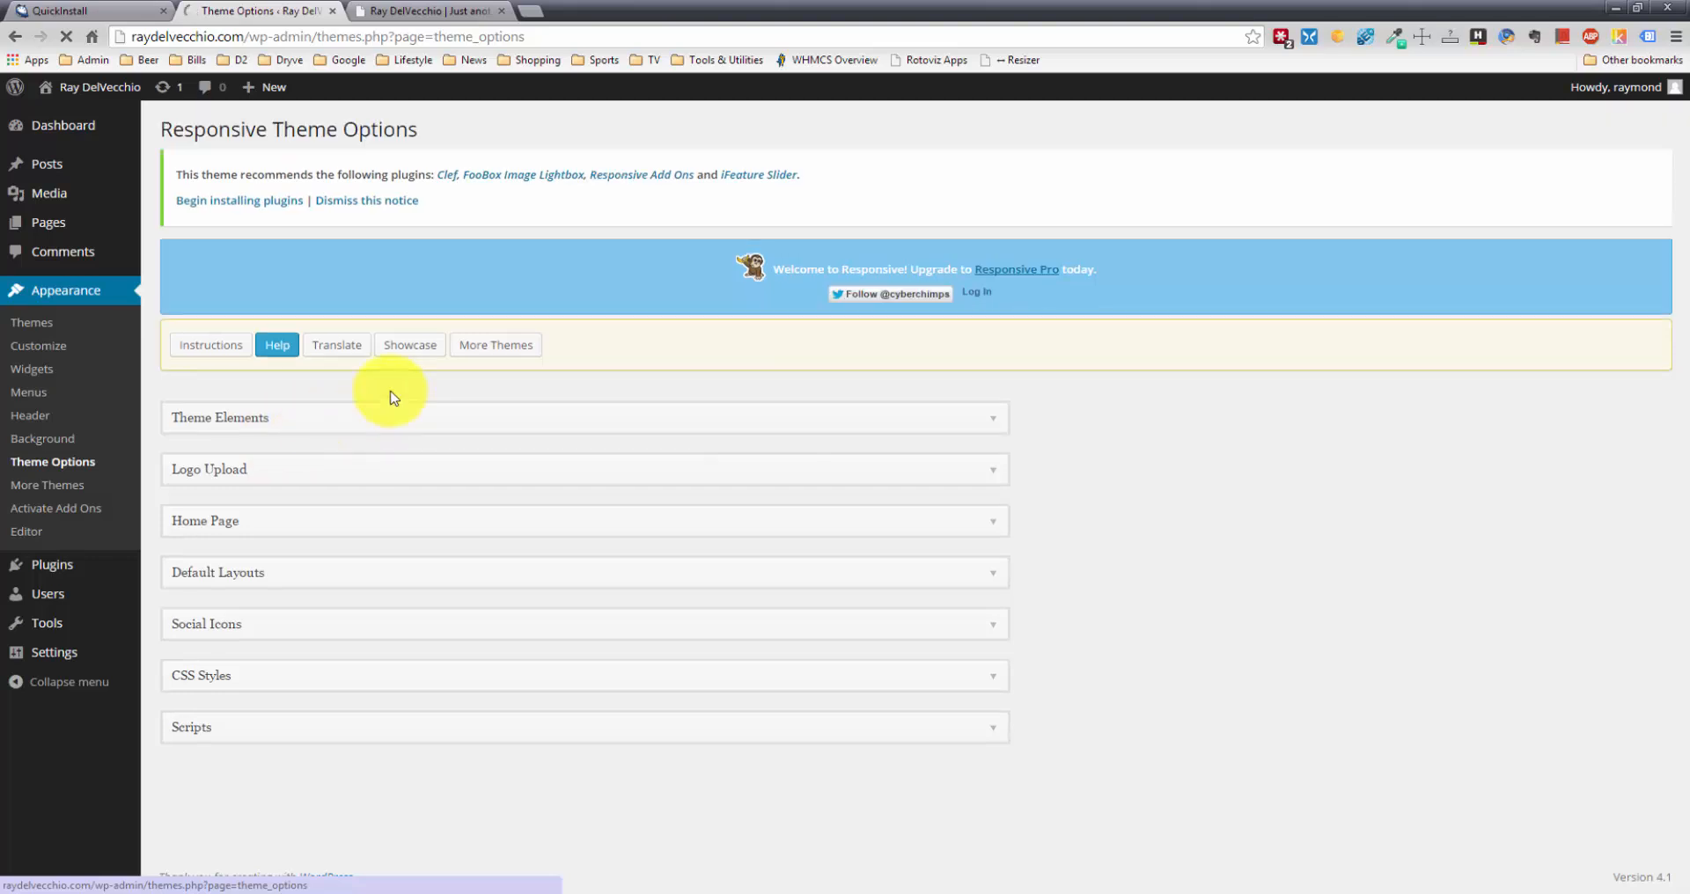
Check the breadcrumb trail on the live site's About page and disable the breadcrumb list in the theme elements options
left_click(990, 431)
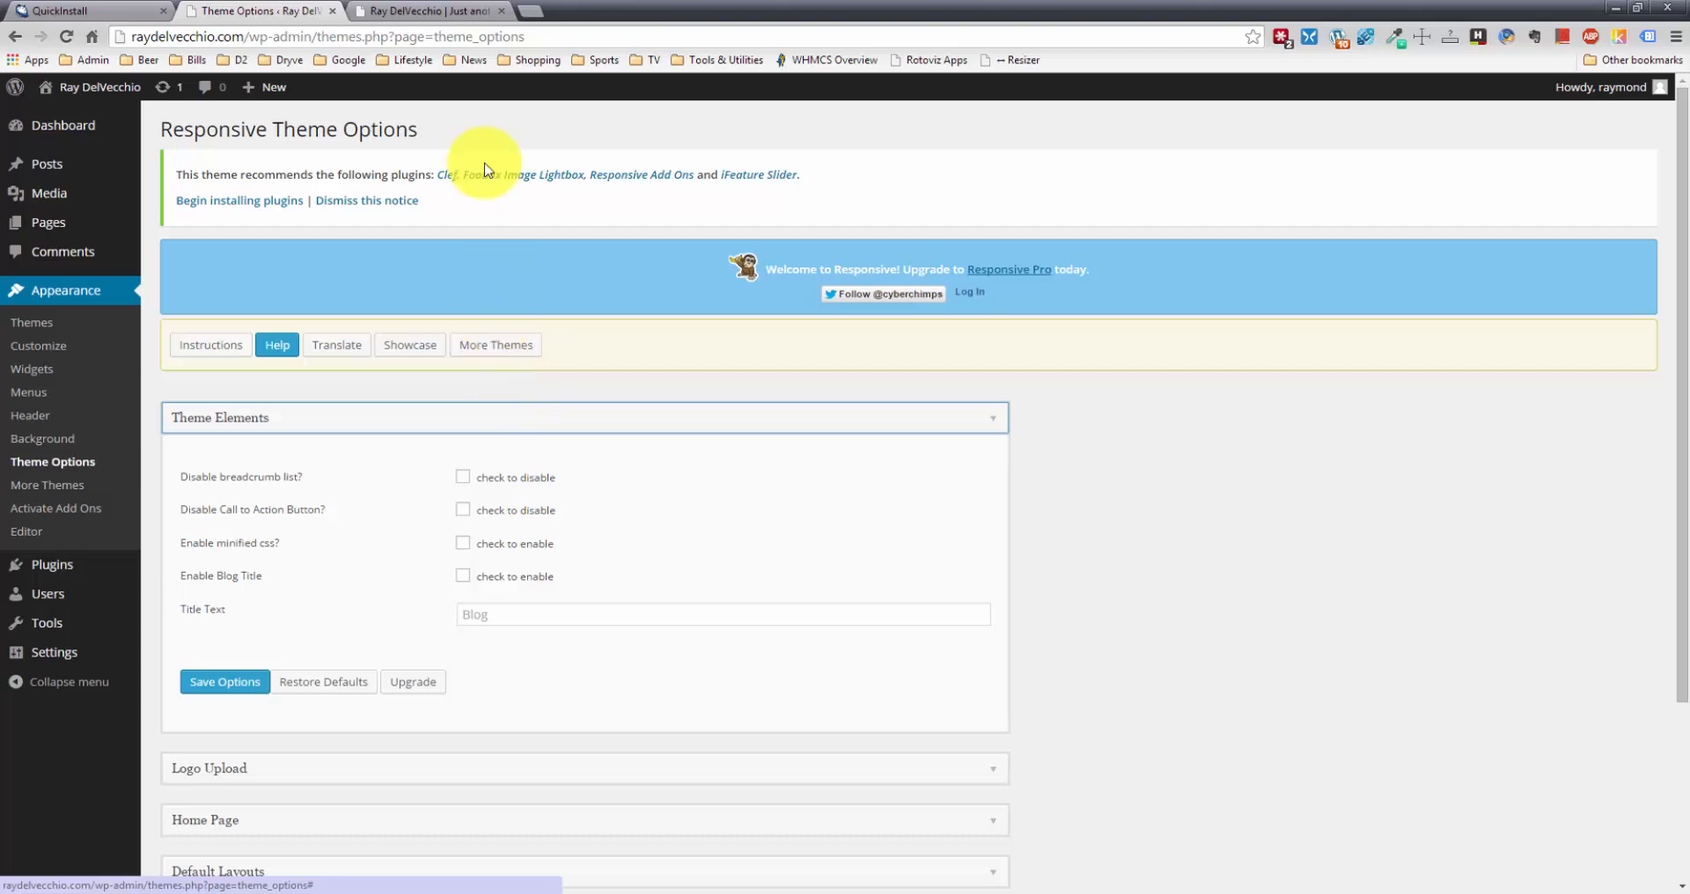
left_click(445, 10)
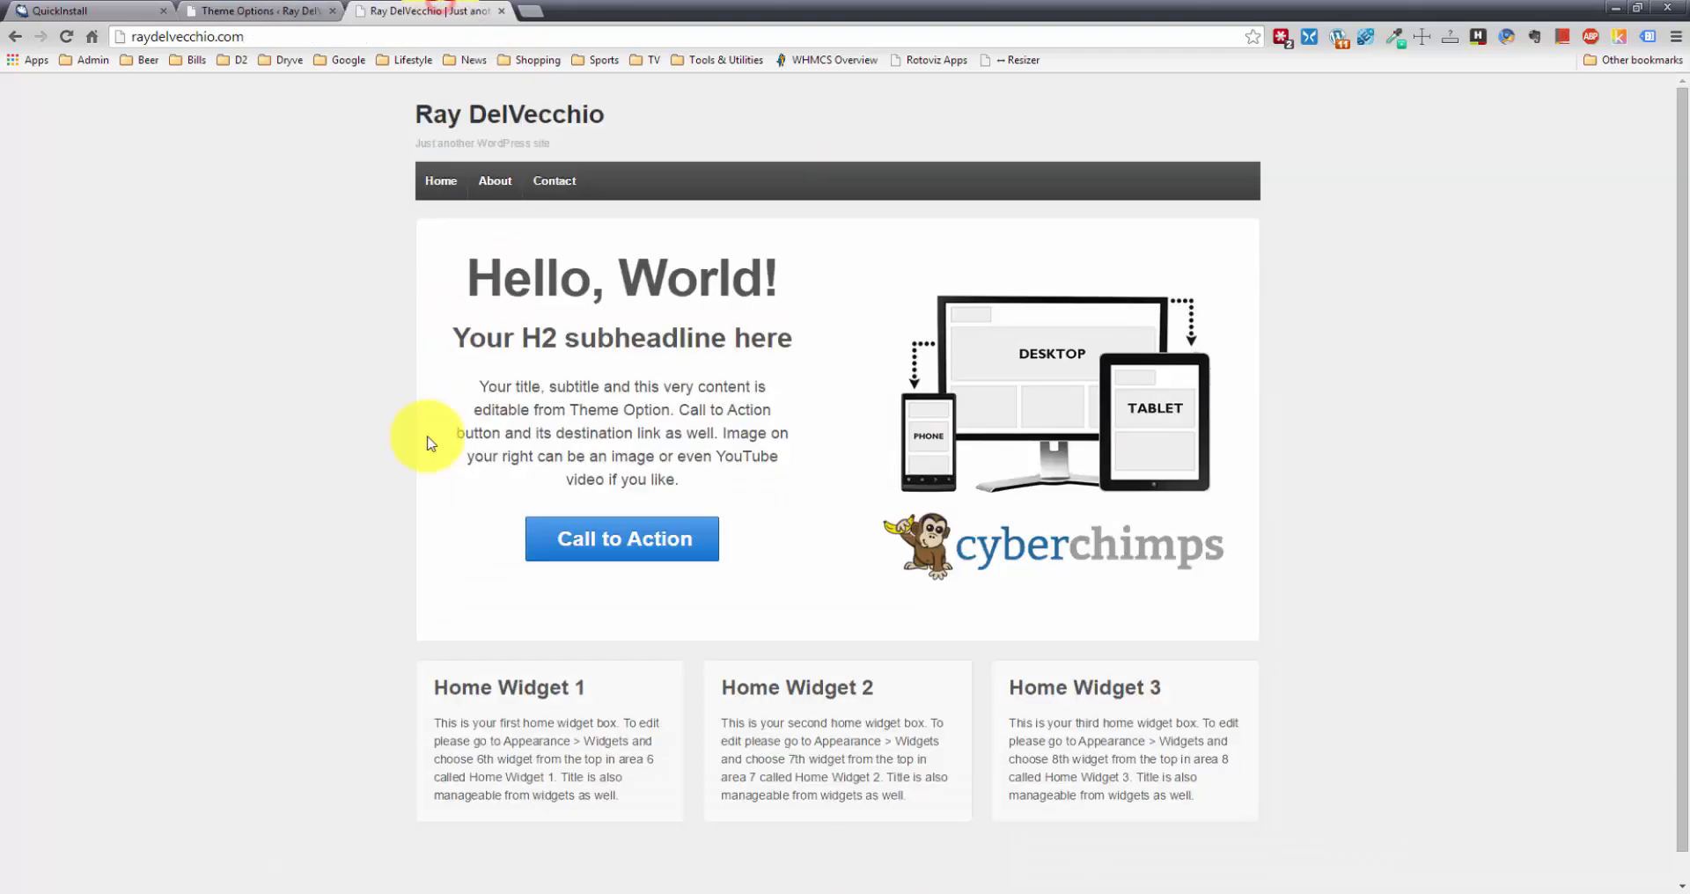
left_click(490, 188)
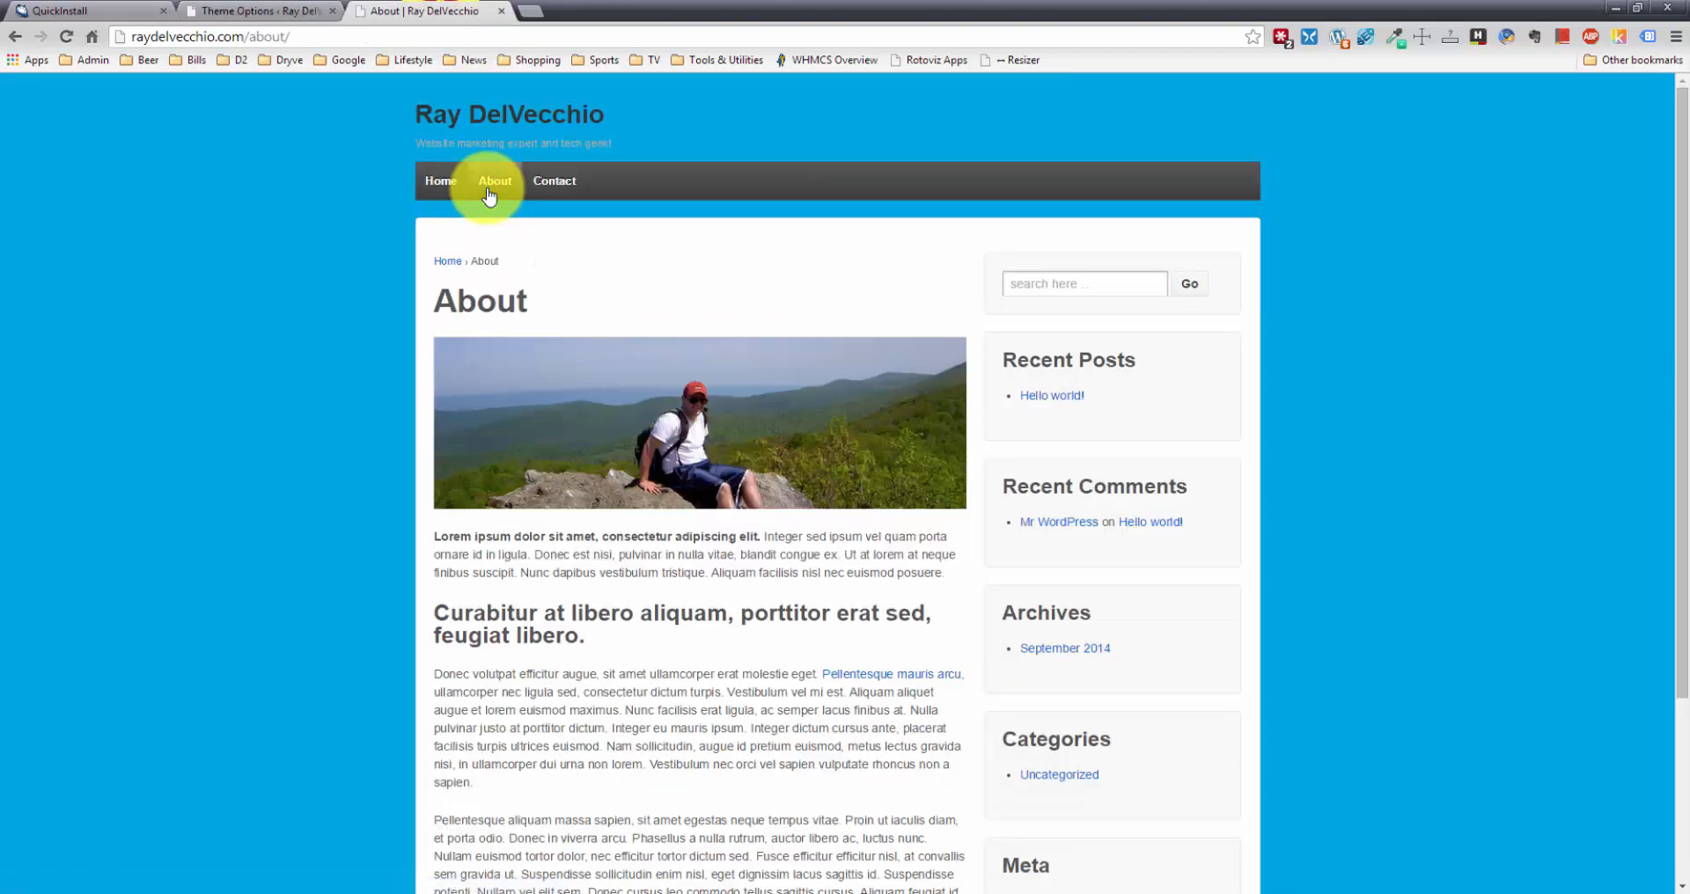
left_click_drag(501, 262, 427, 264)
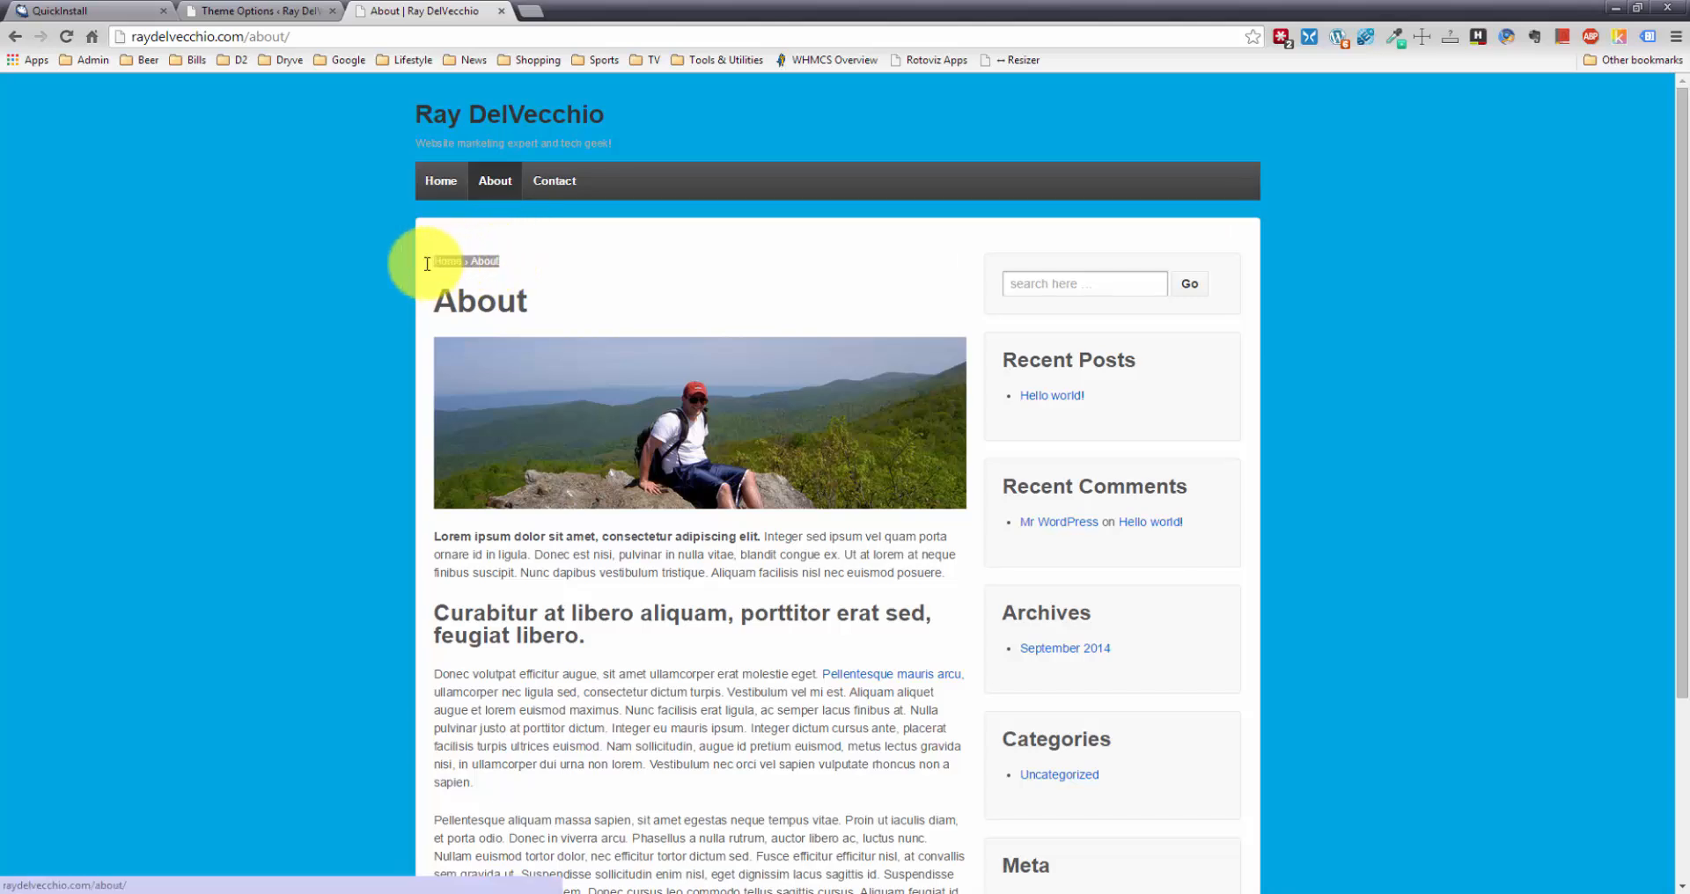
left_click(502, 265)
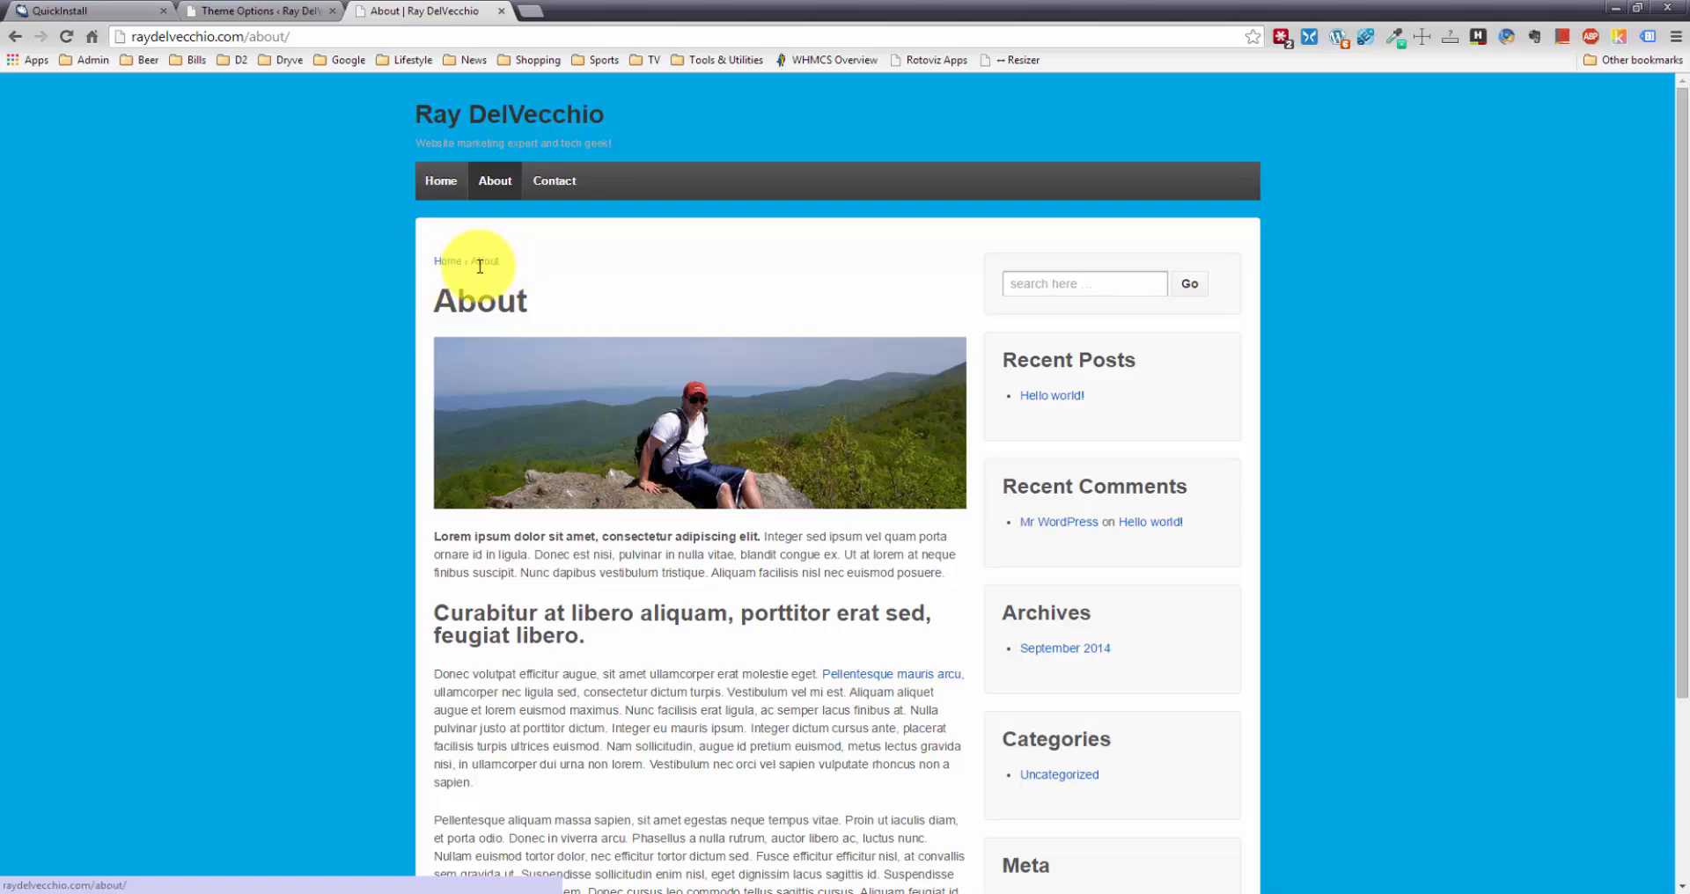
left_click(500, 254)
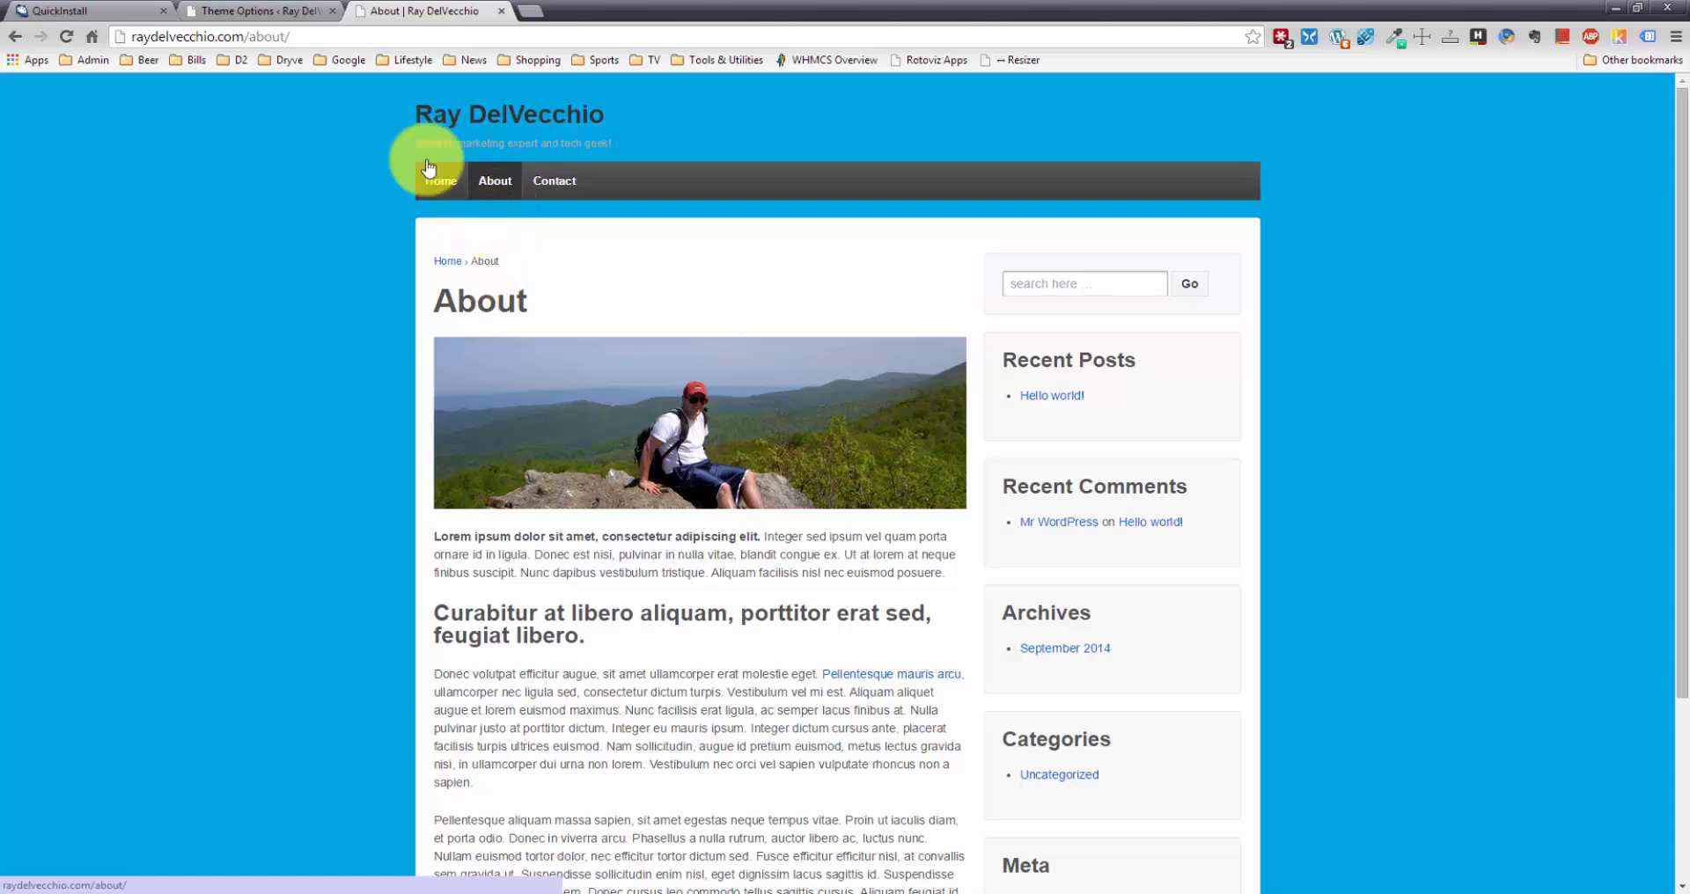
left_click(298, 10)
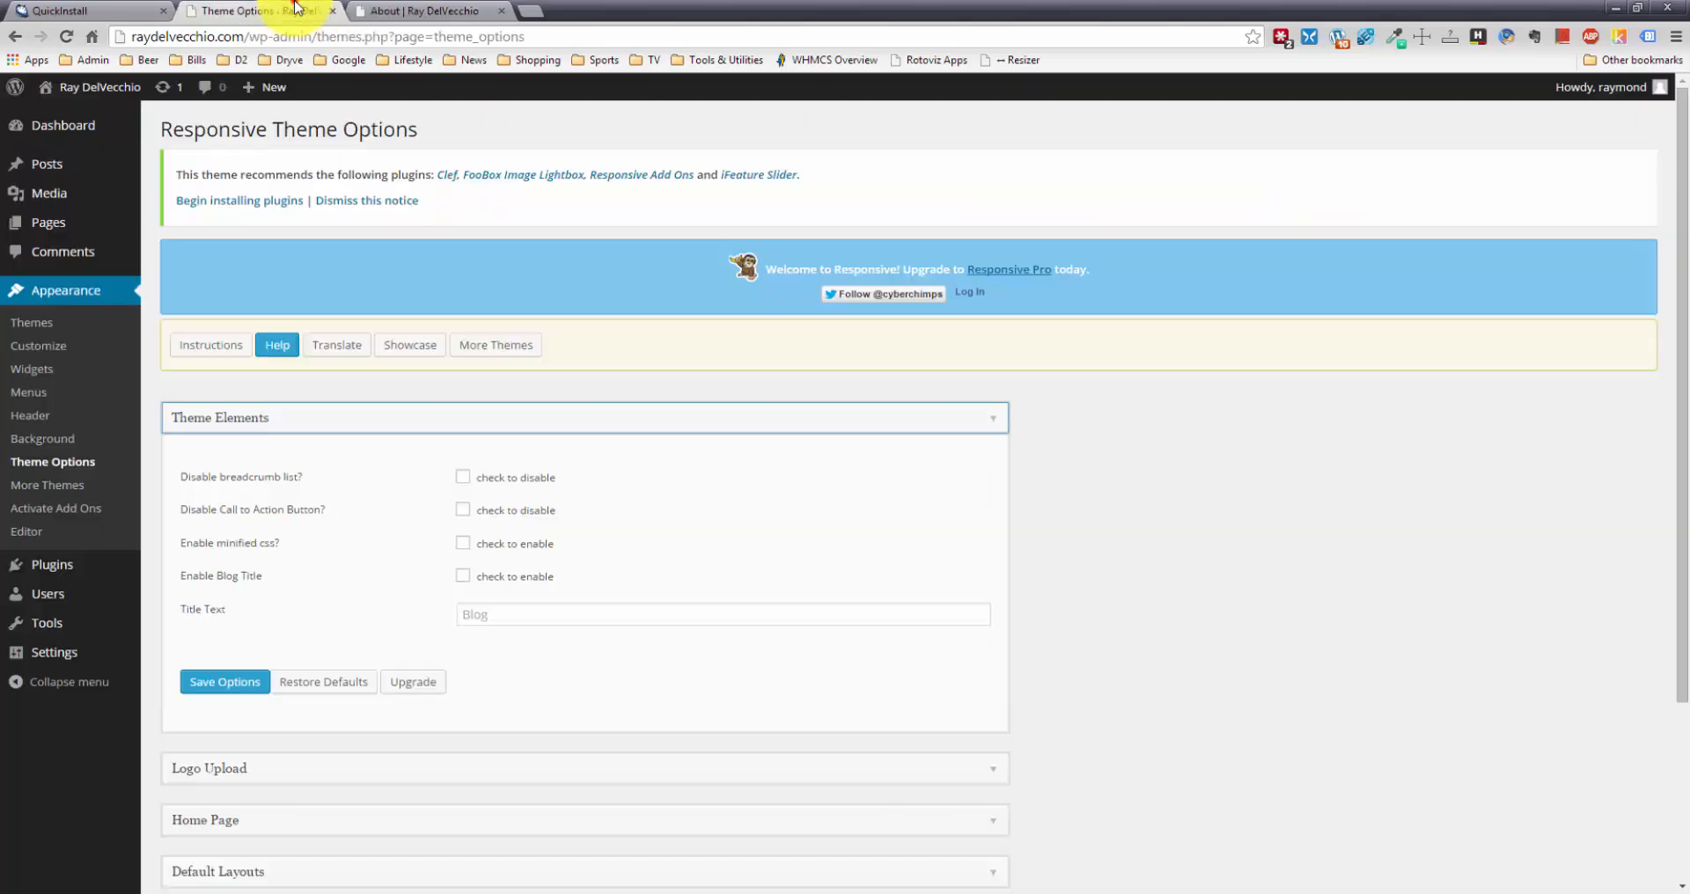
left_click(463, 476)
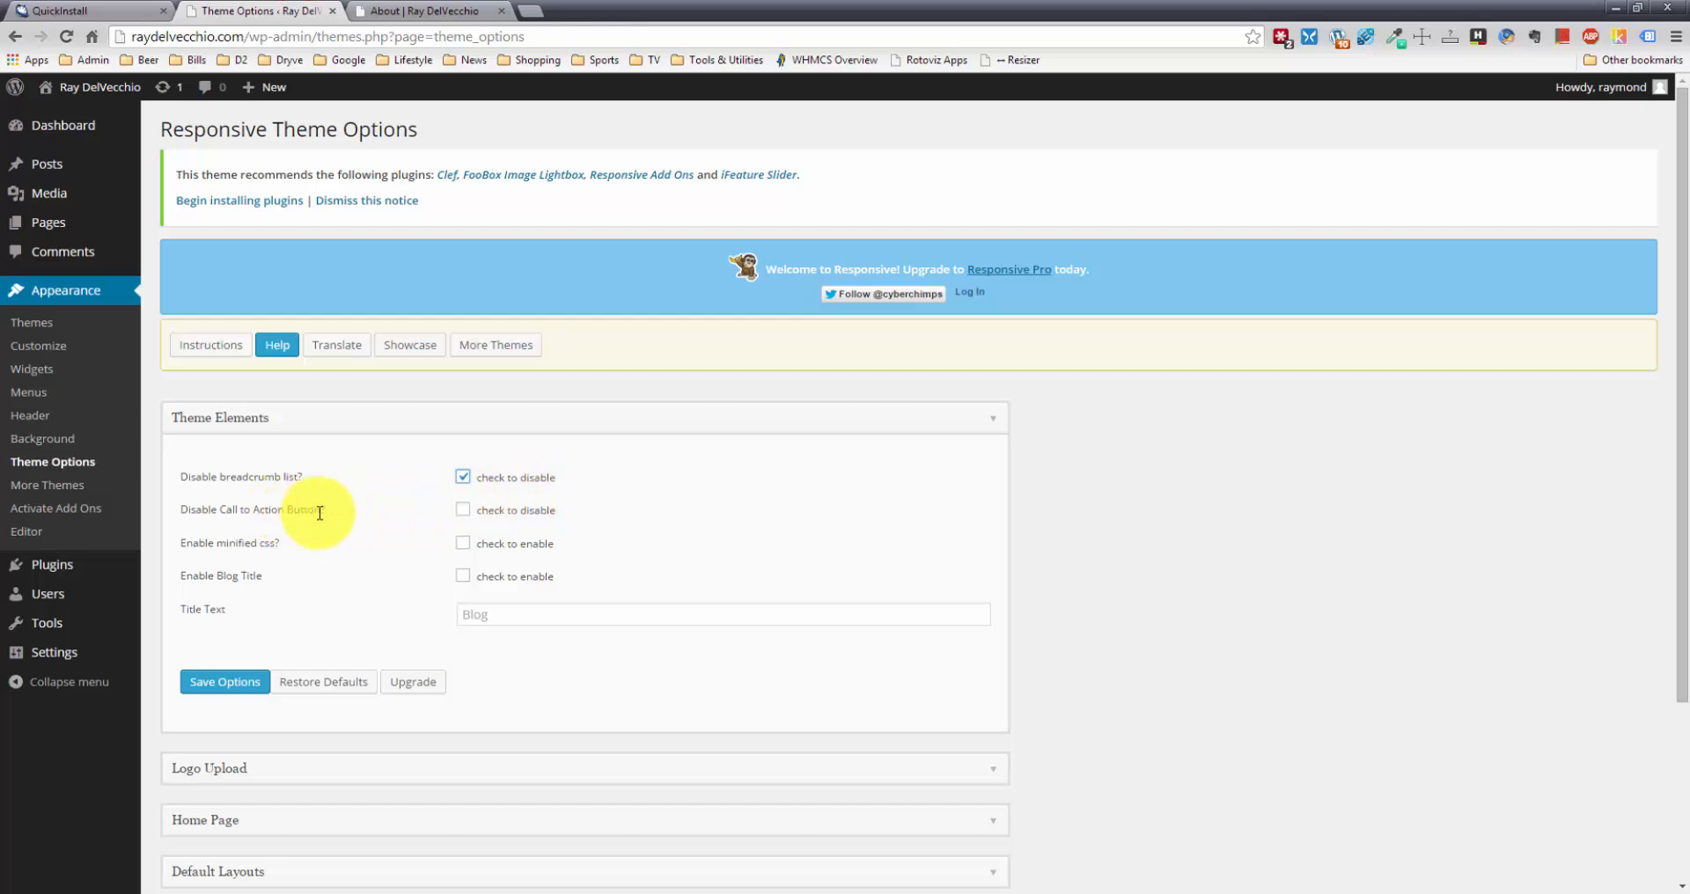
left_click(999, 421)
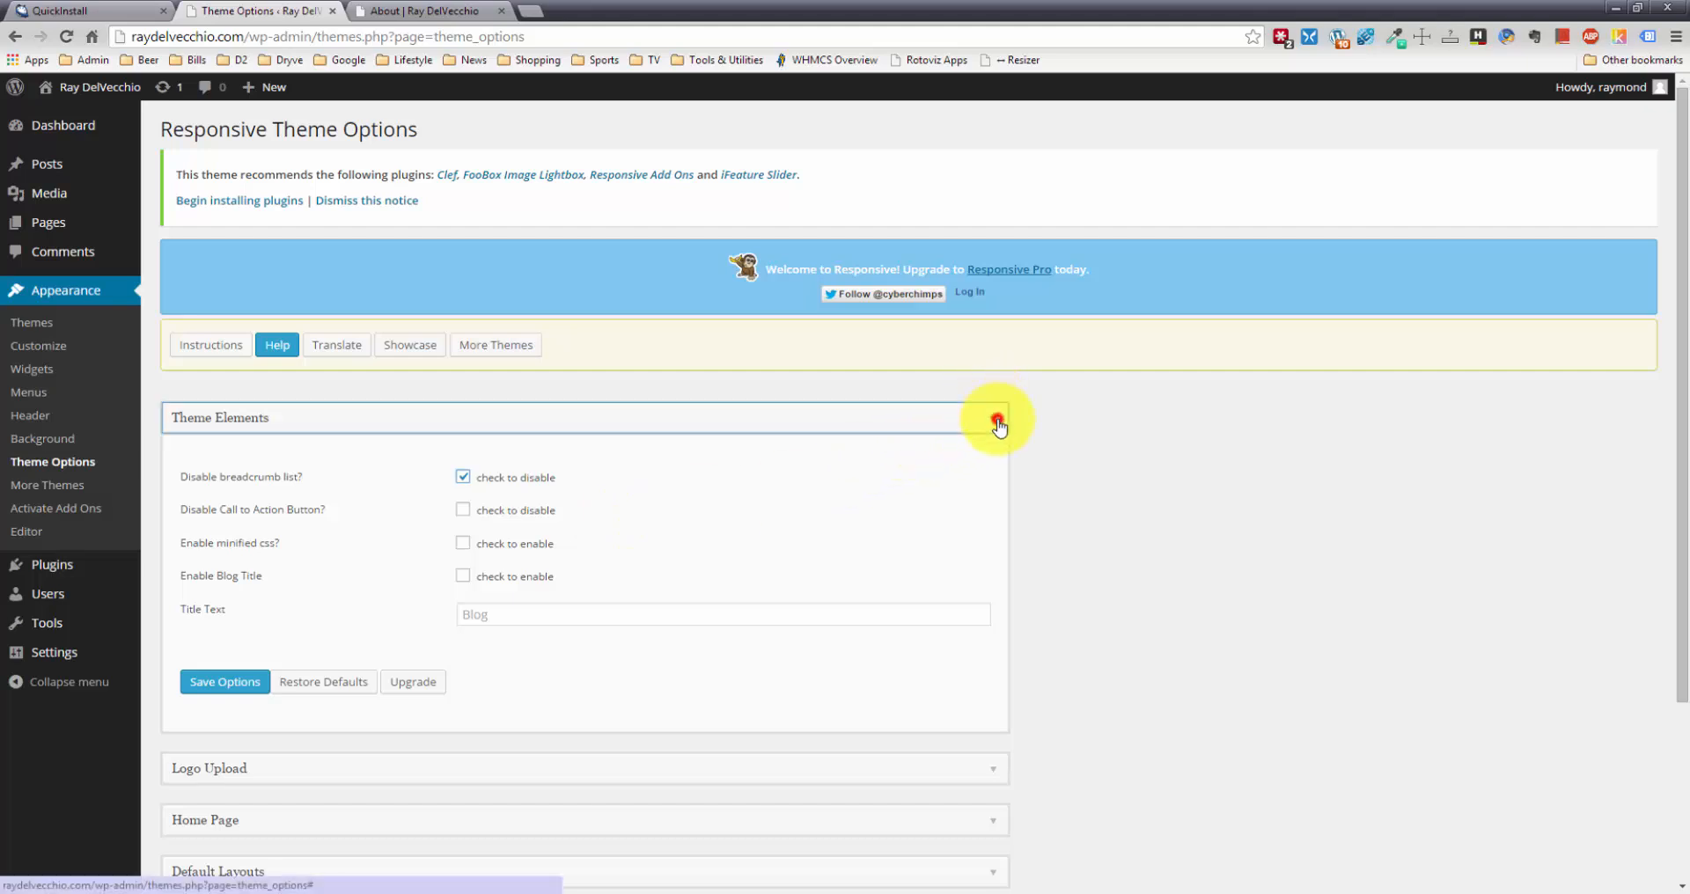
Review the Logo Upload and Home Page theme options and compare them with the live site's home page
left_click(999, 479)
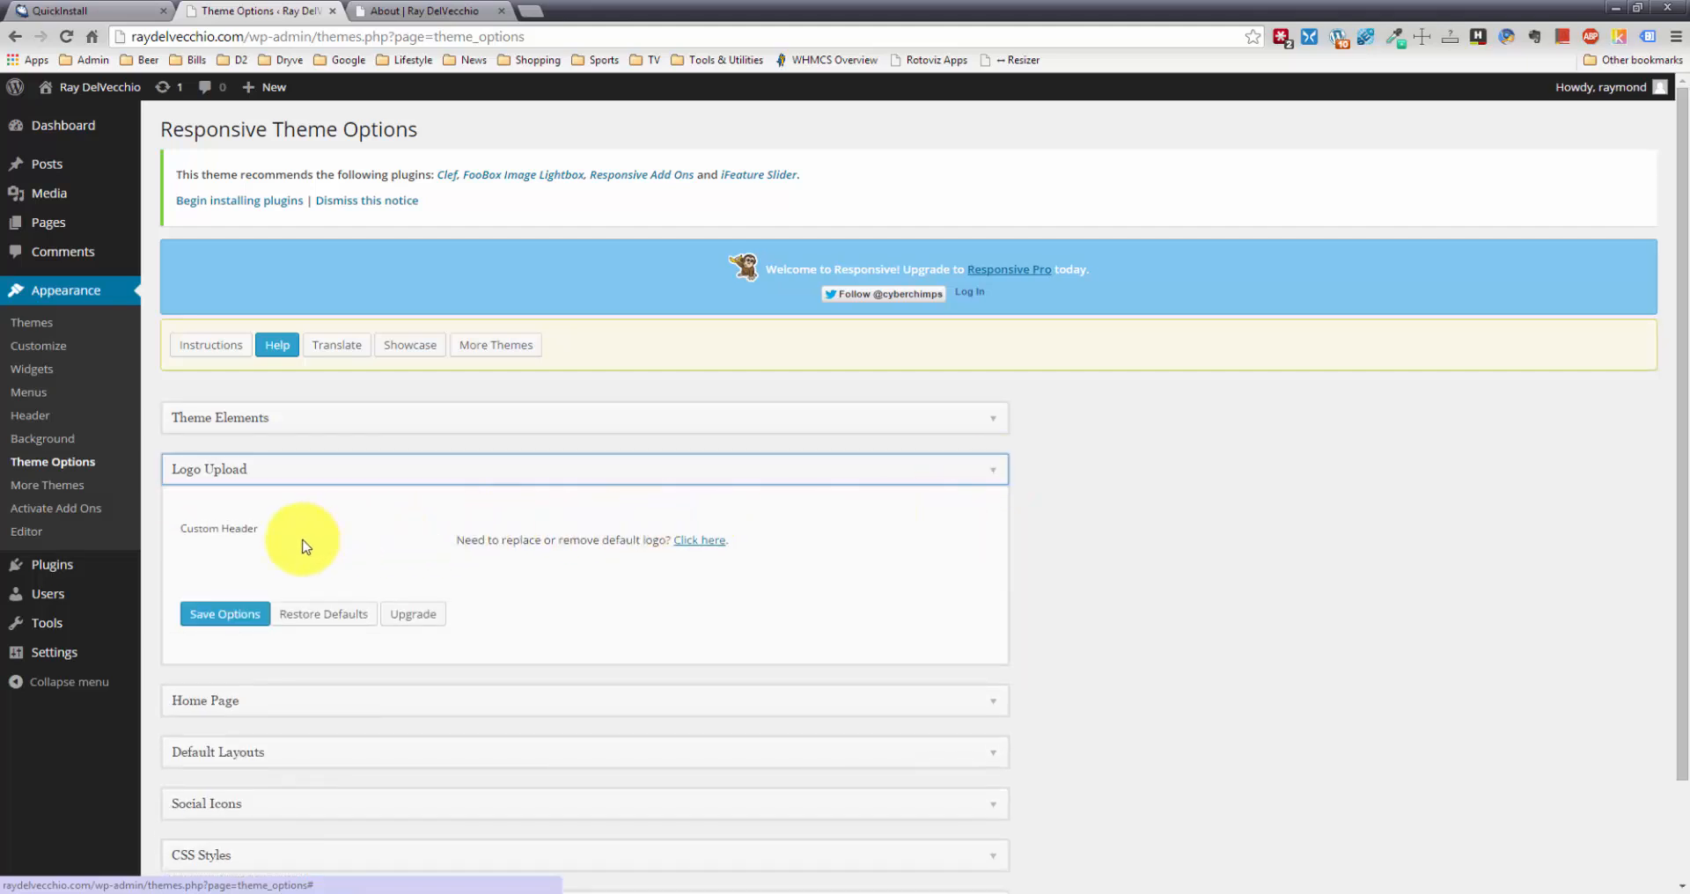
left_click(993, 476)
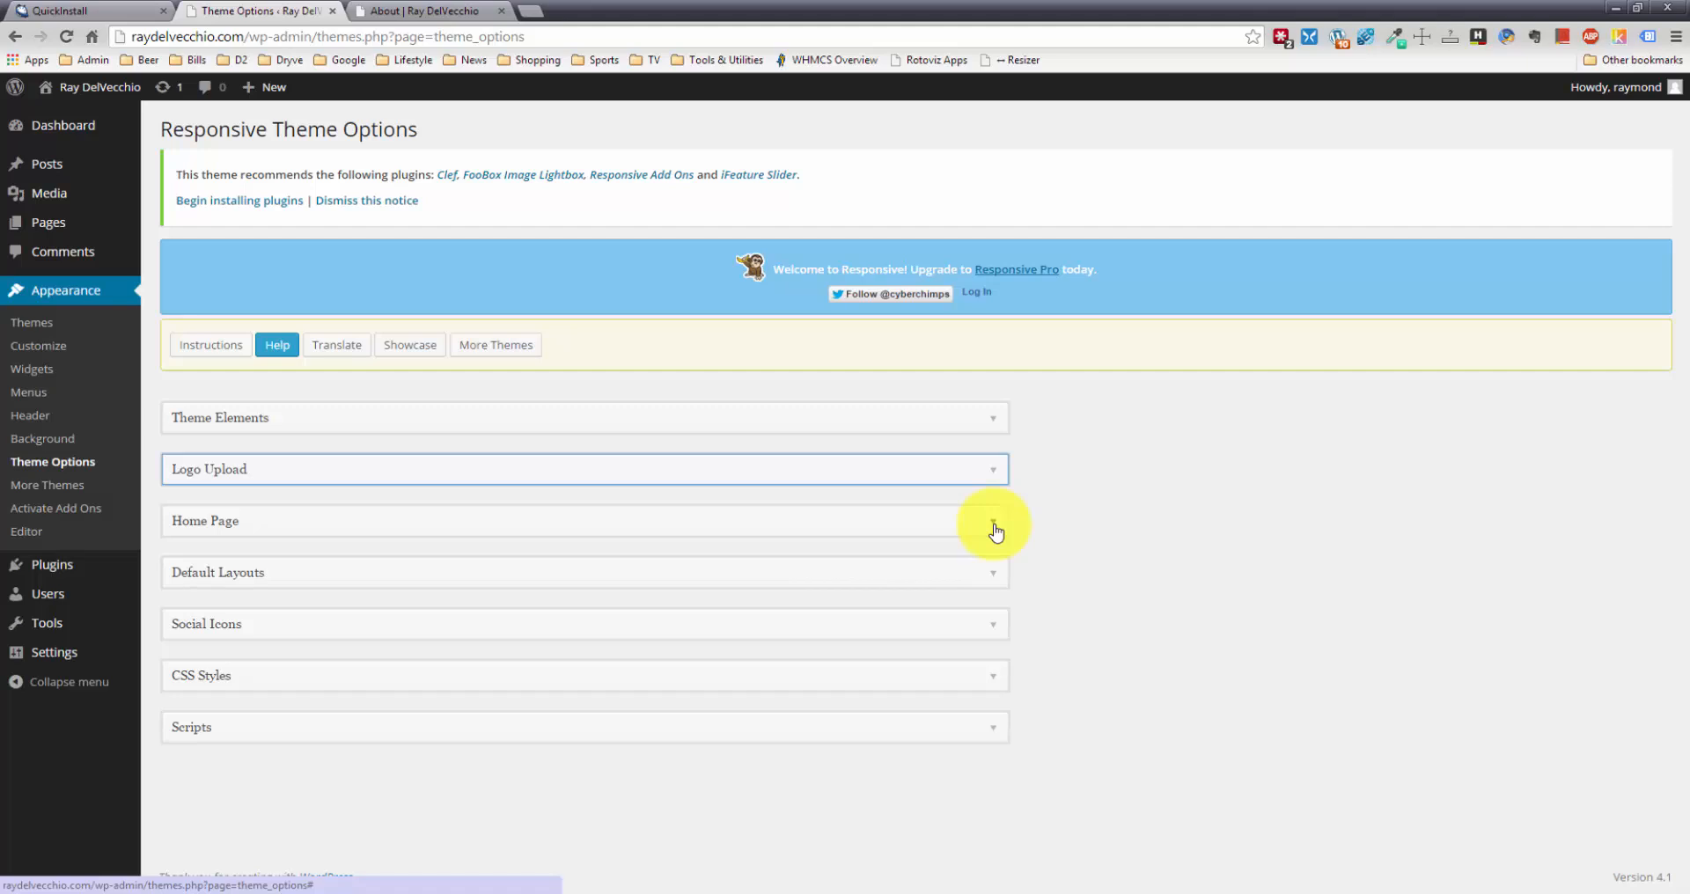
left_click(993, 526)
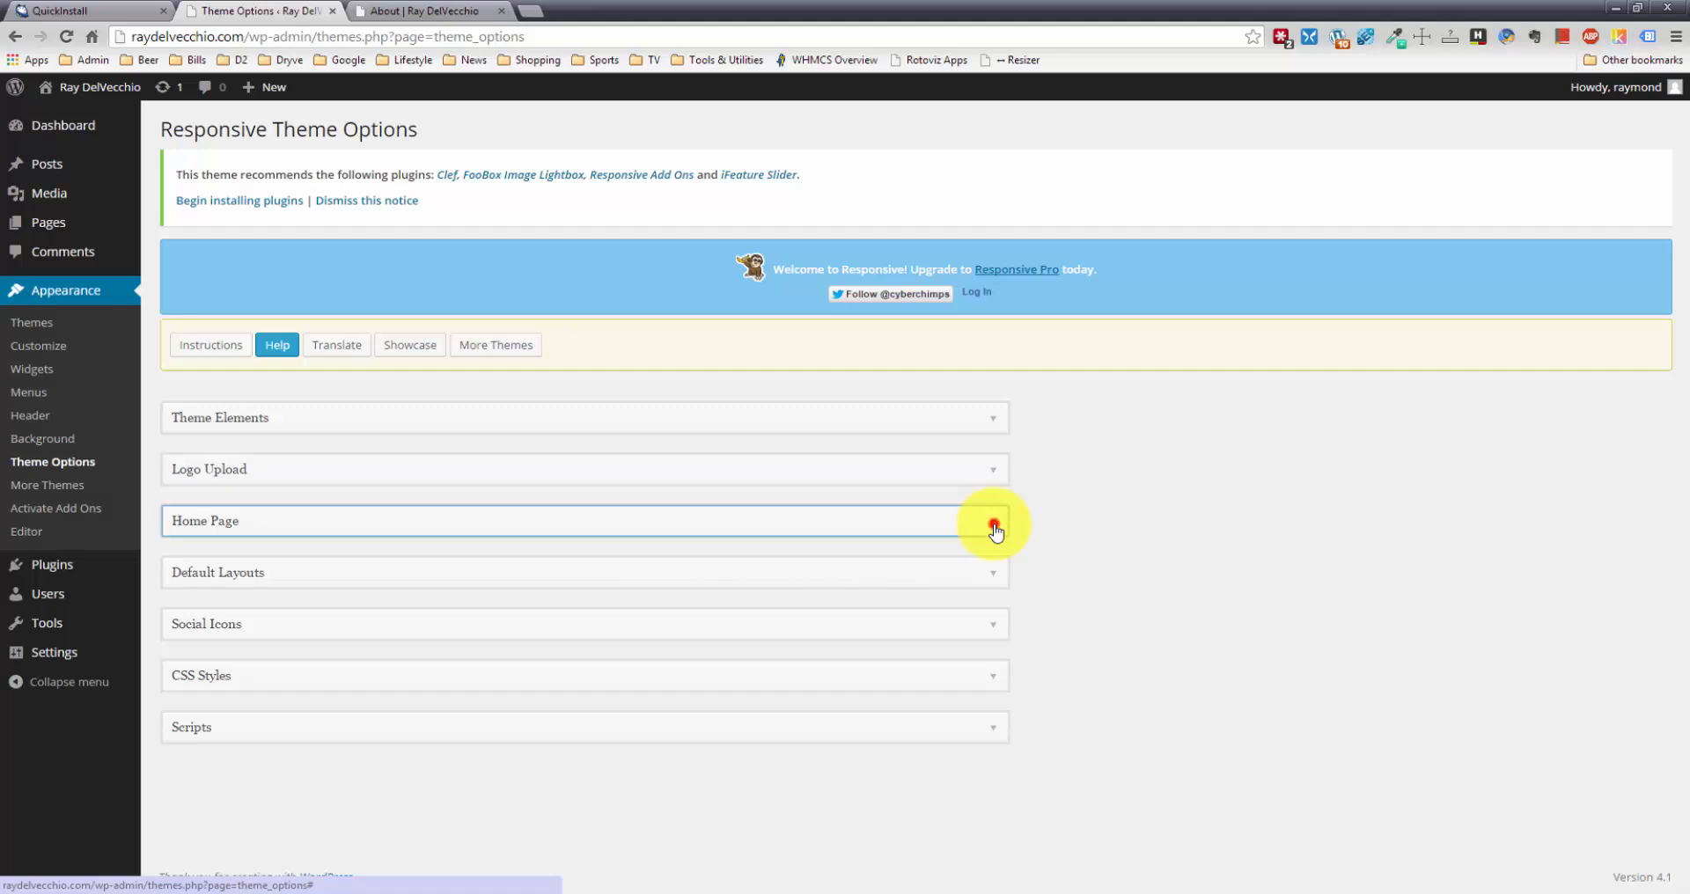
scroll(982, 519, "down", 1)
scroll(979, 519, "down", 1)
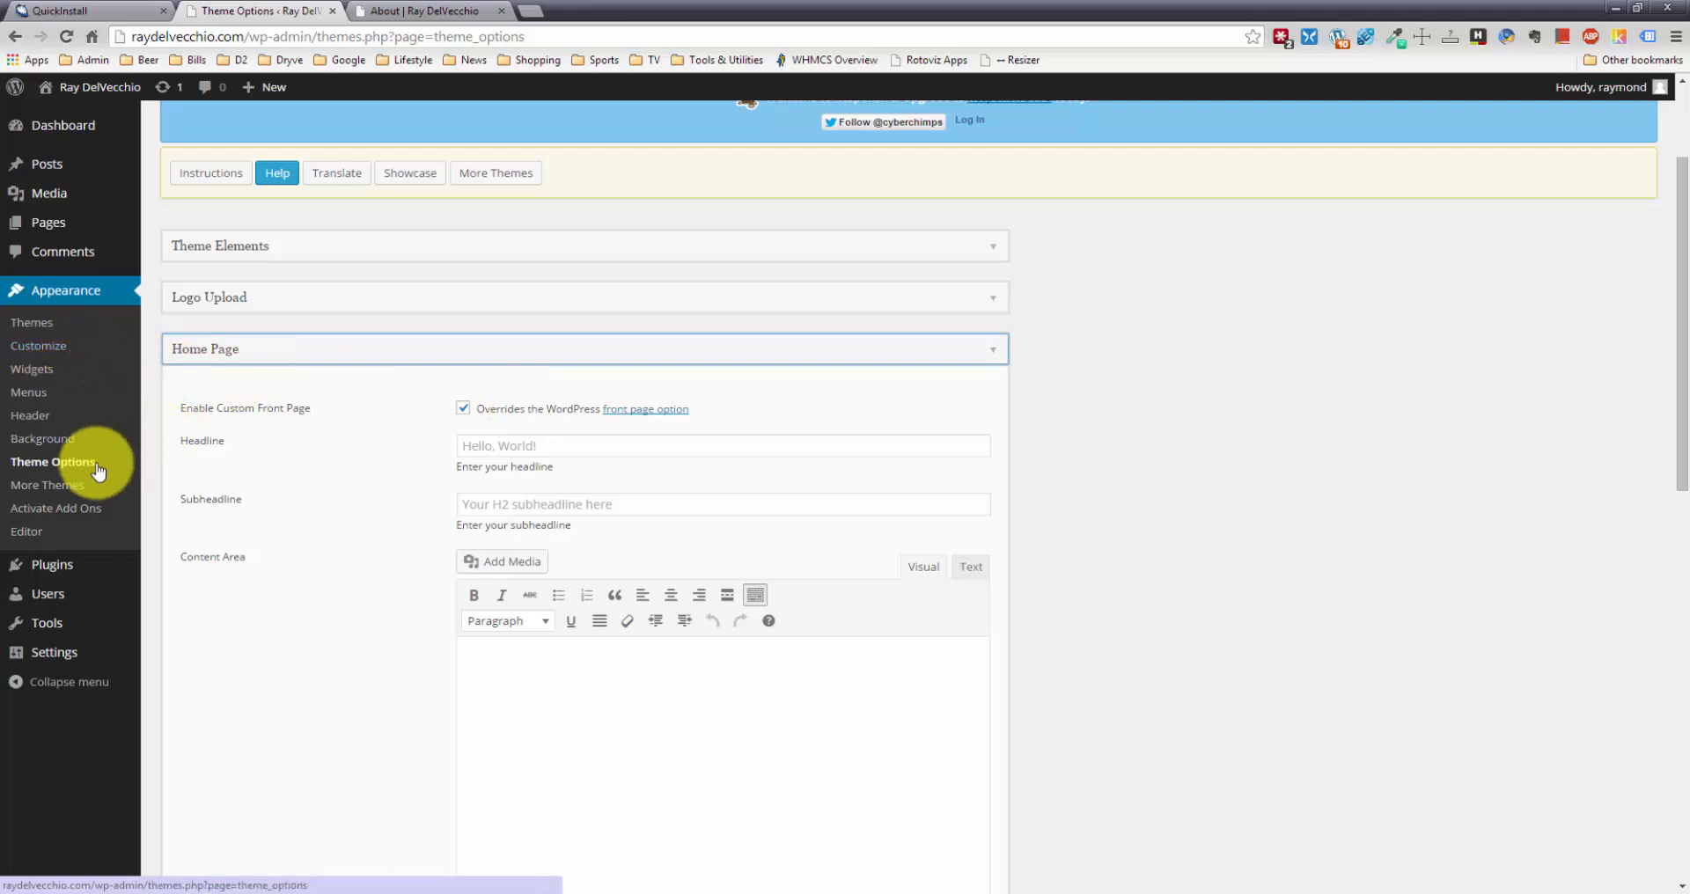
left_click(431, 11)
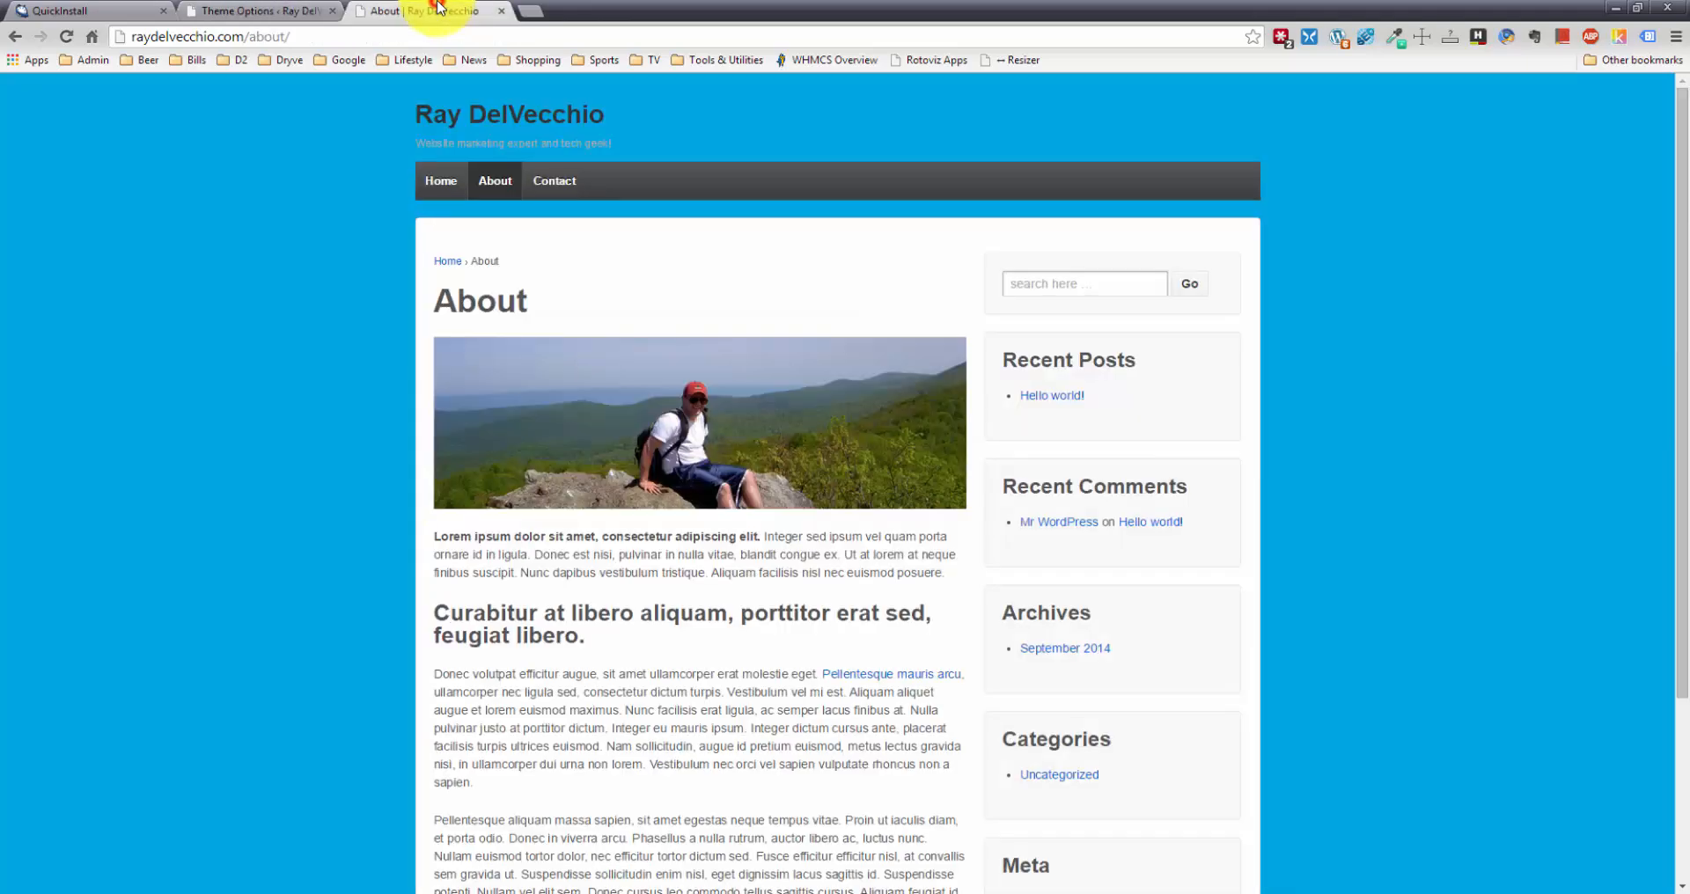
left_click(445, 184)
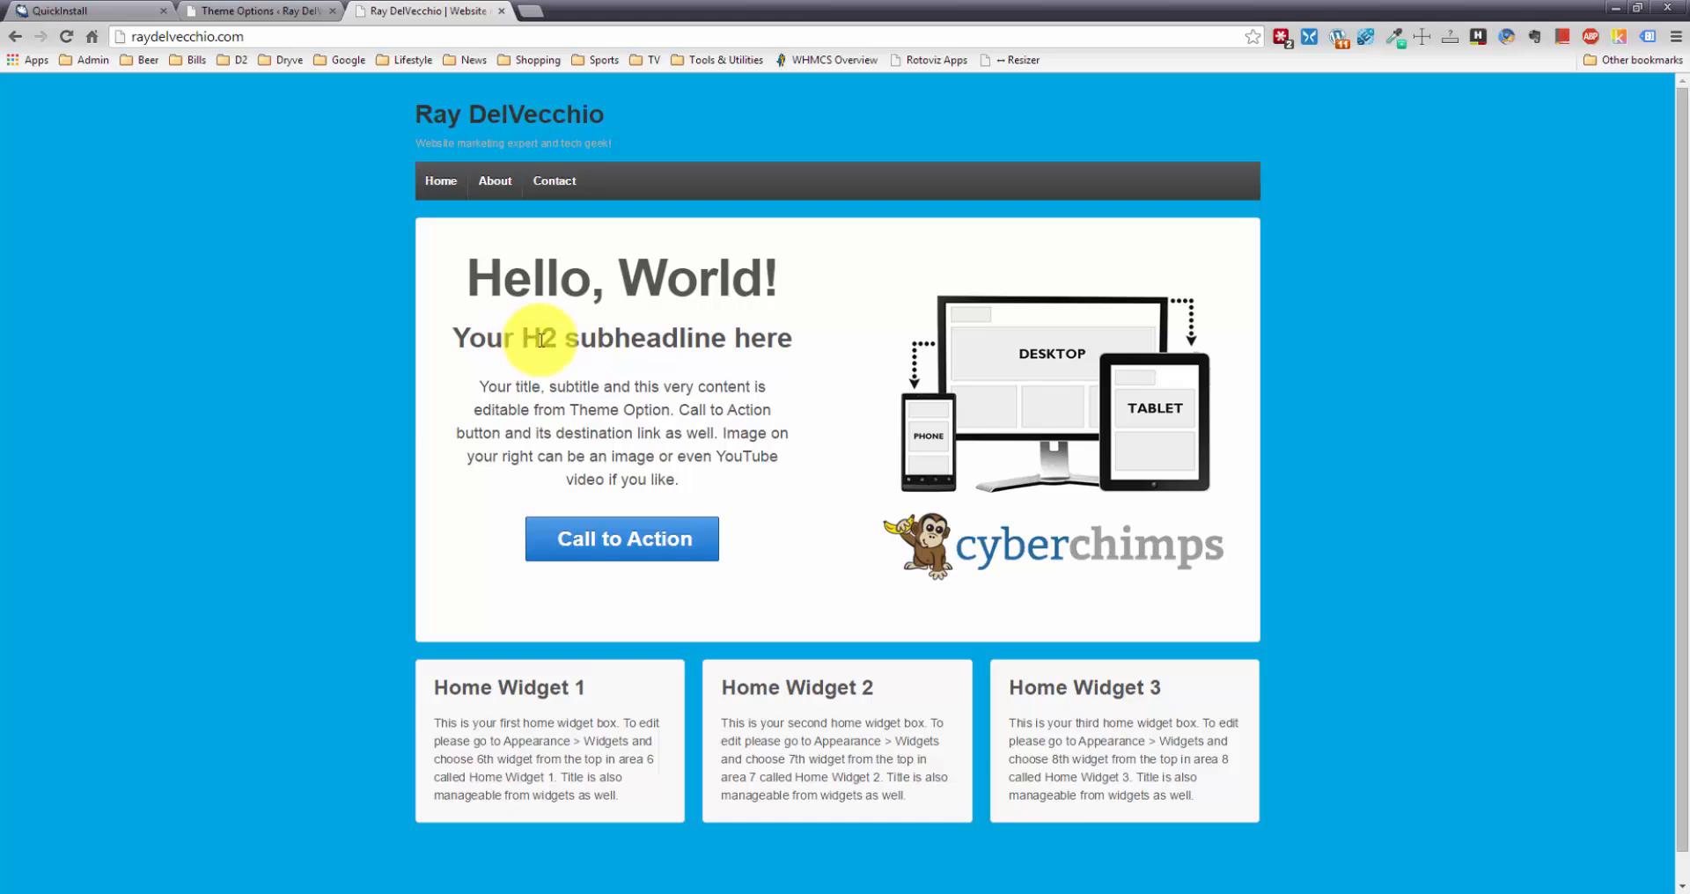
left_click(271, 16)
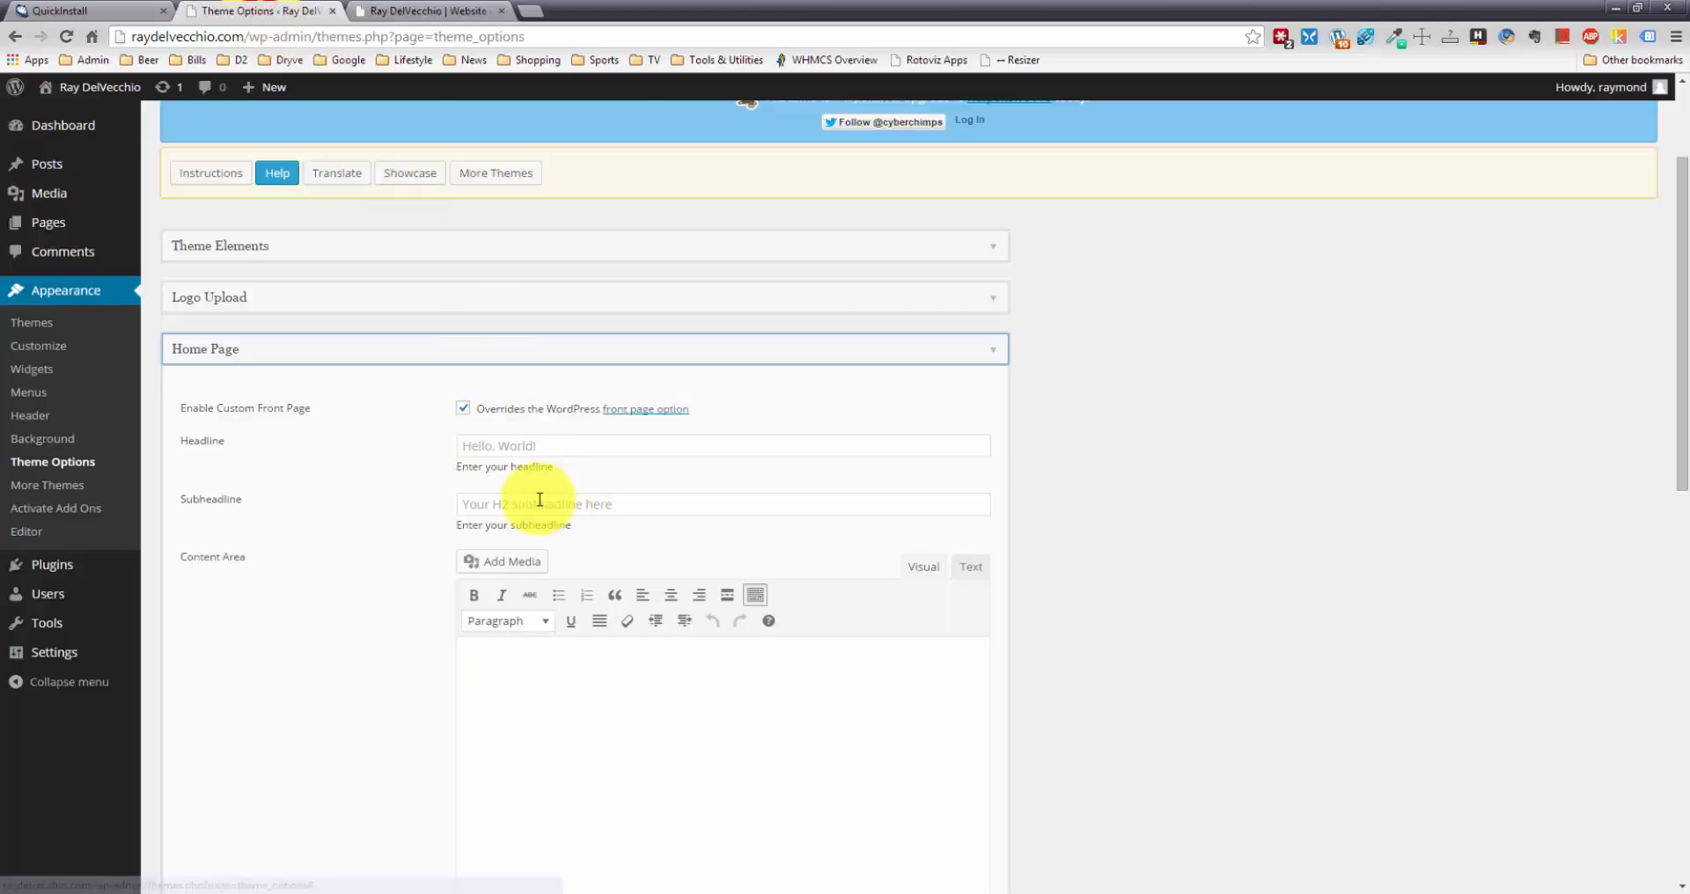
Set the home page headline to "Hi, Folks!" and the subheadline to "Want to Learn Web Design?"
left_click(541, 451)
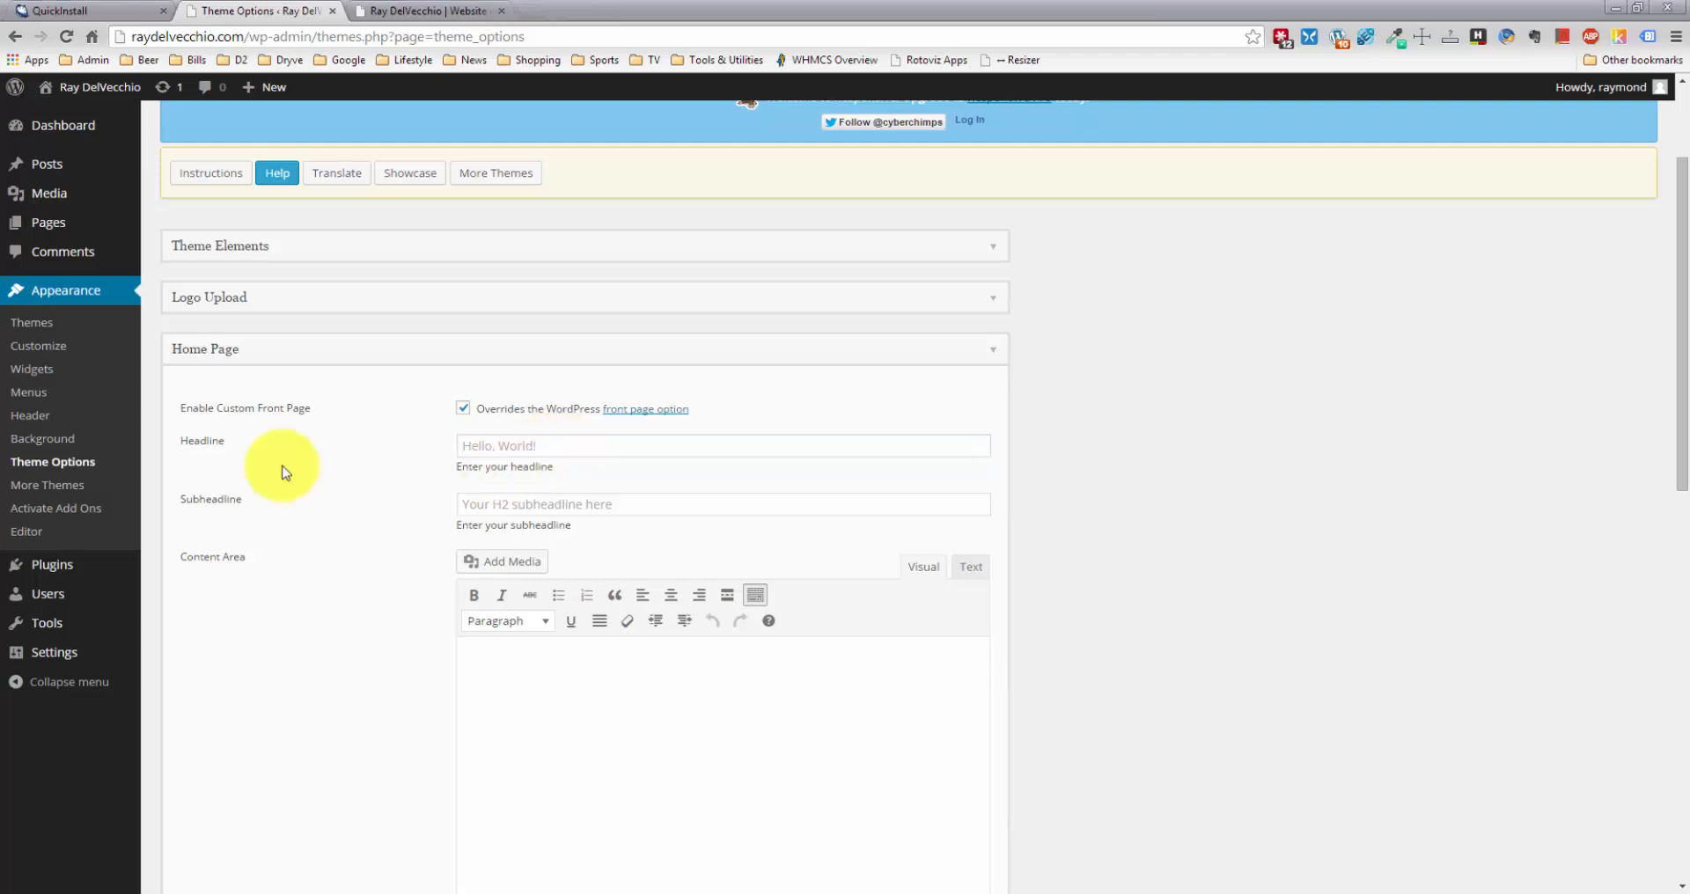
left_click(533, 446)
type("Hi, Folks!")
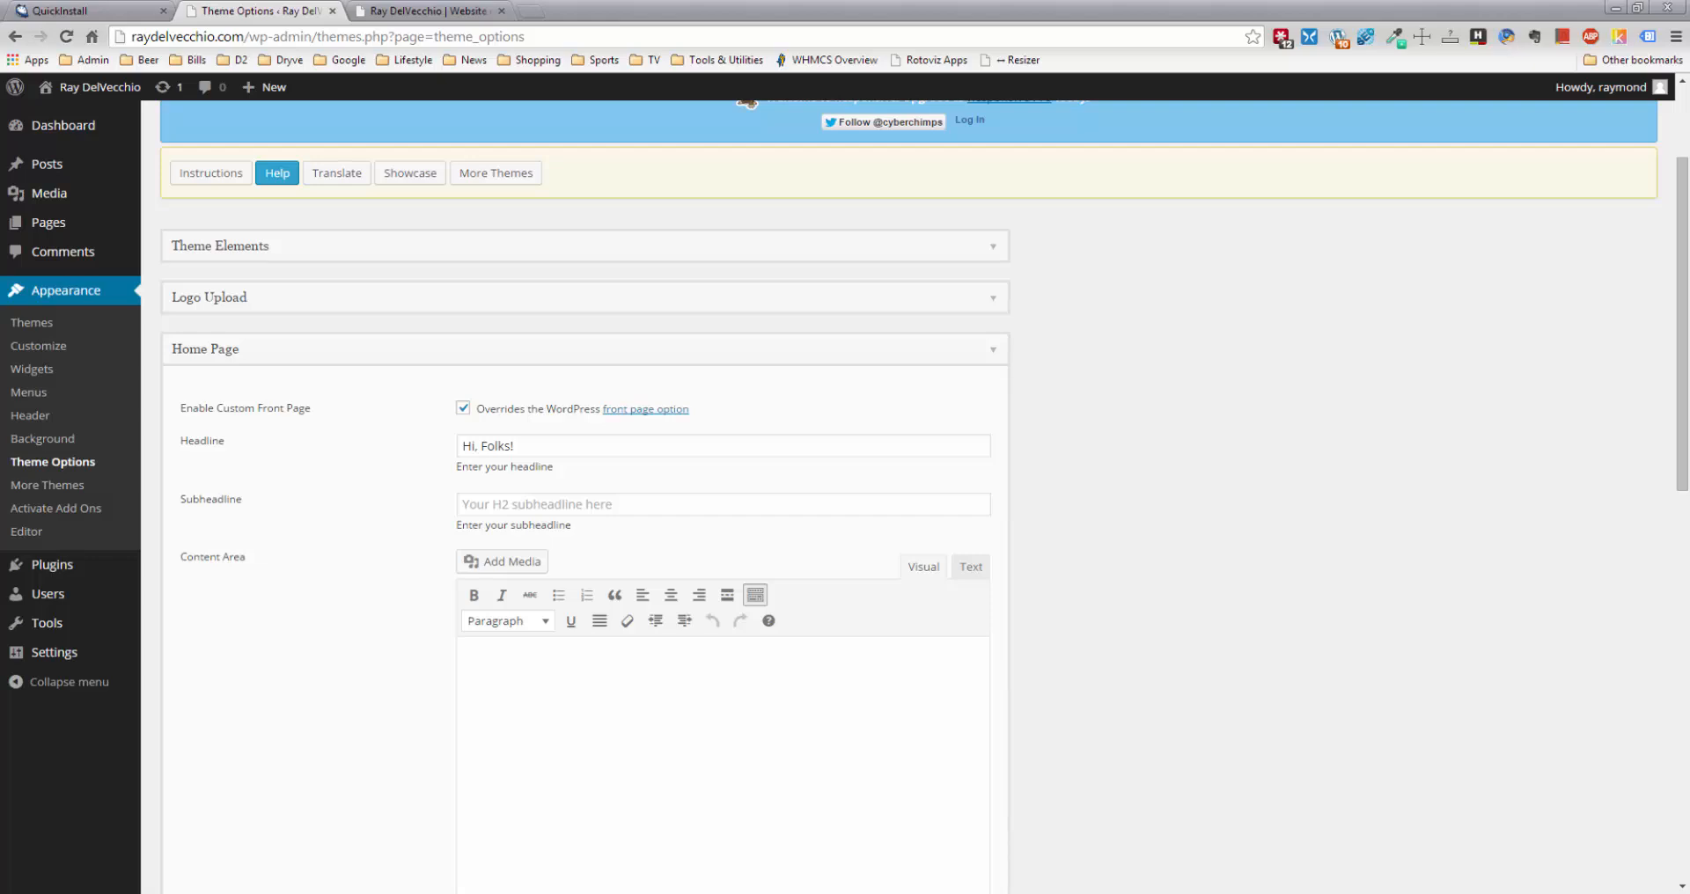
left_click(520, 502)
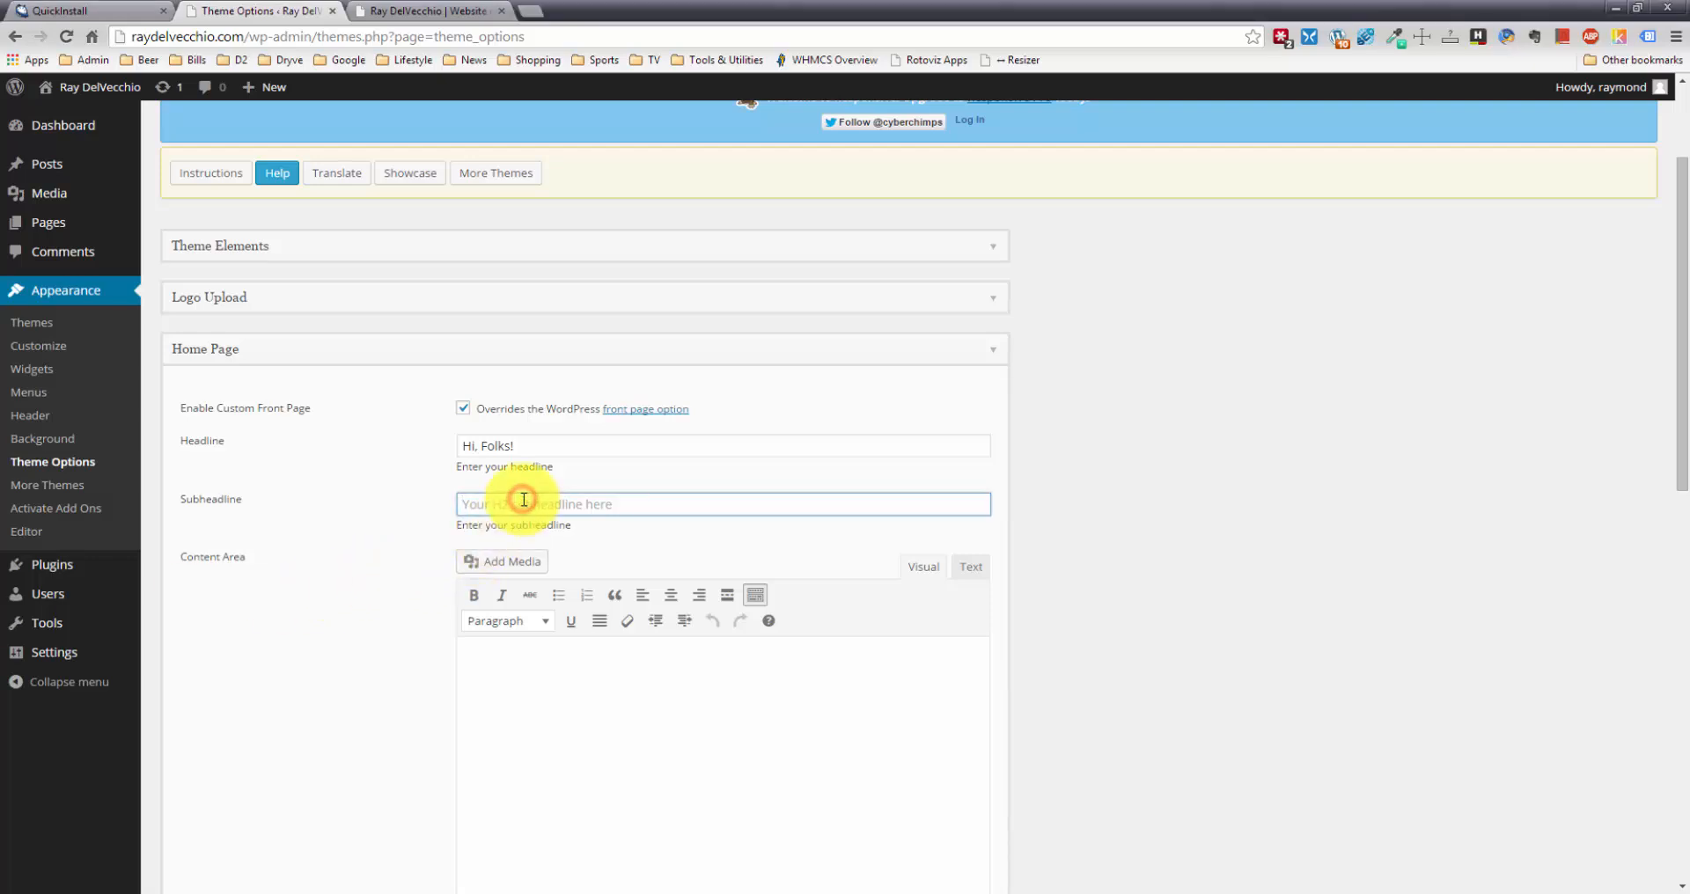
type("Want to Learn Web Design?")
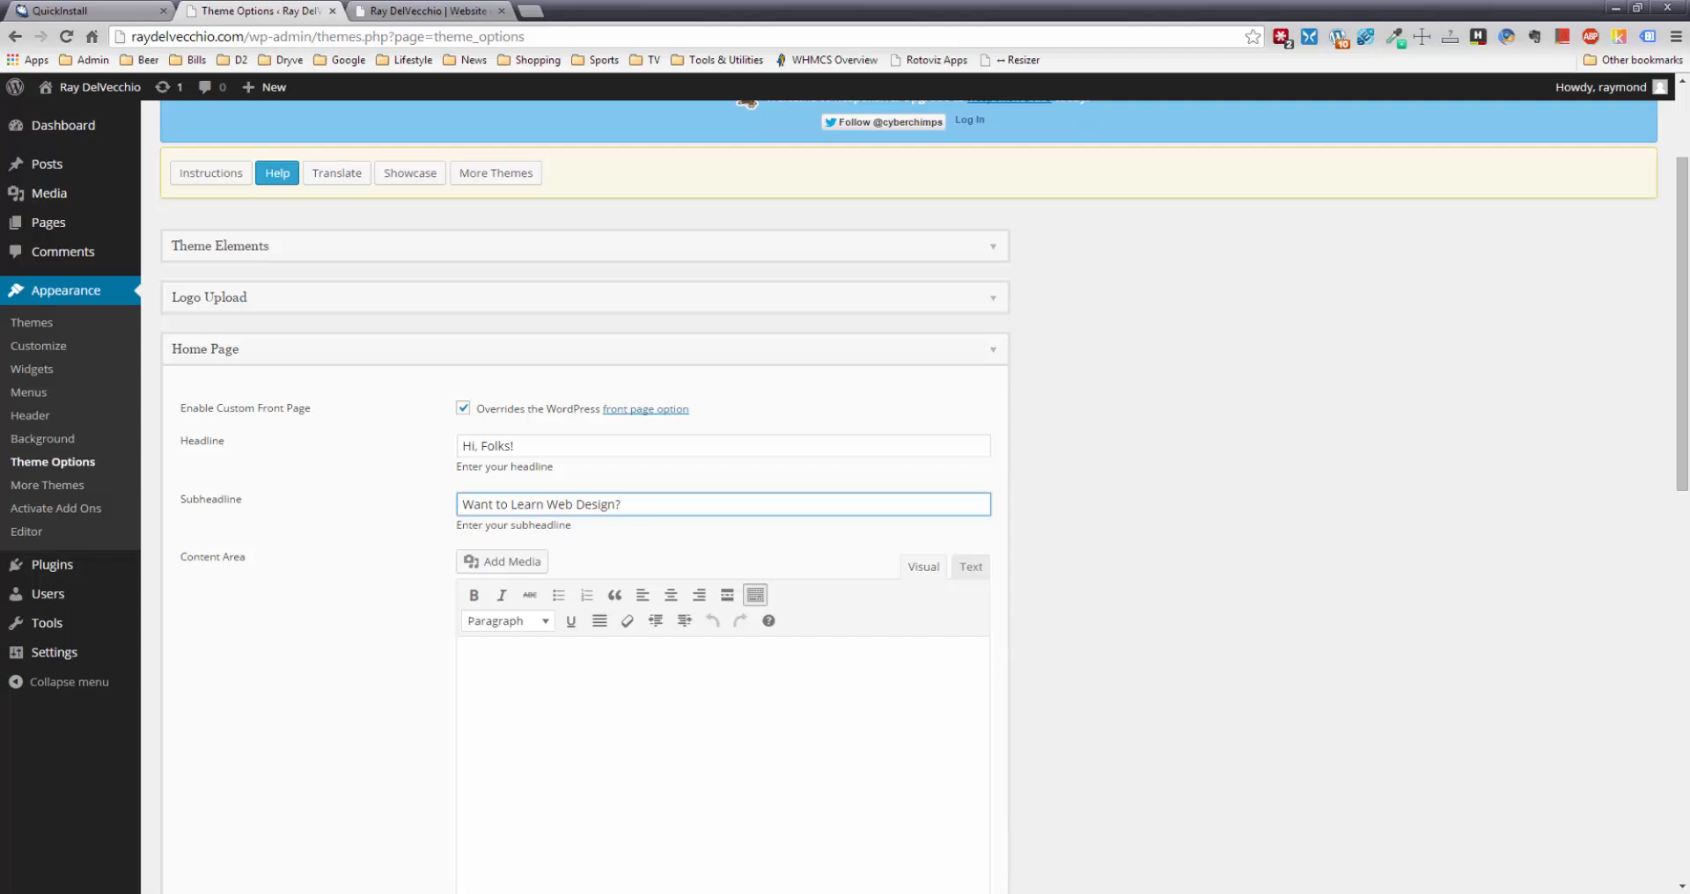
Fill the home page content area with the paragraph from "I've been building websites for the past 10 years" to "in your local area."
key("alt+Tab")
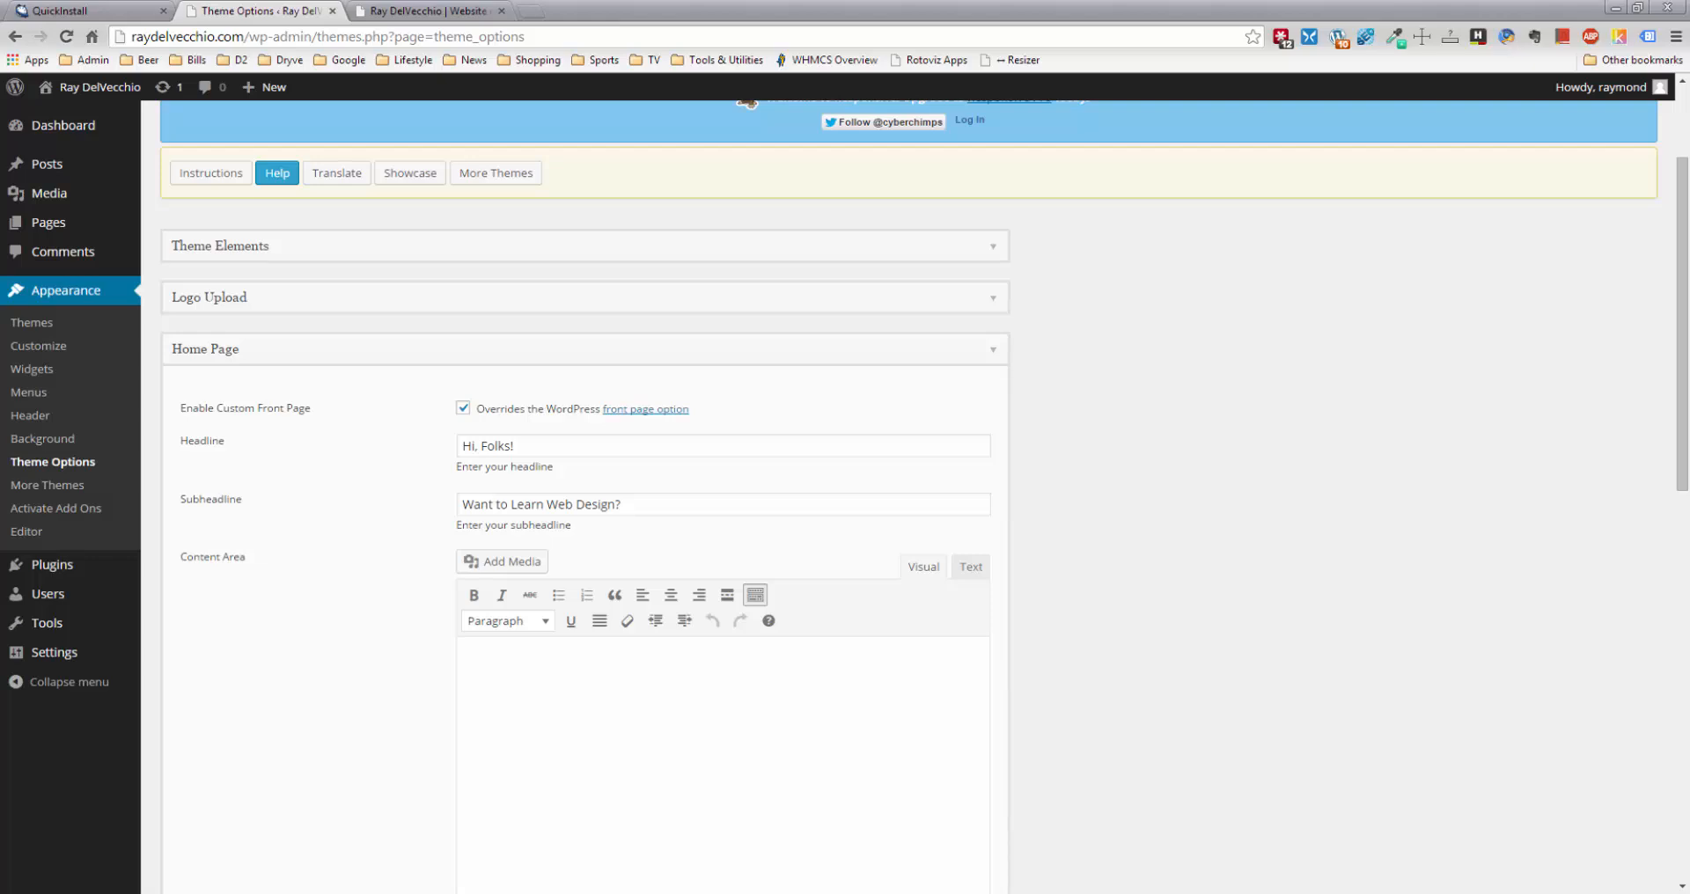
left_click(626, 662)
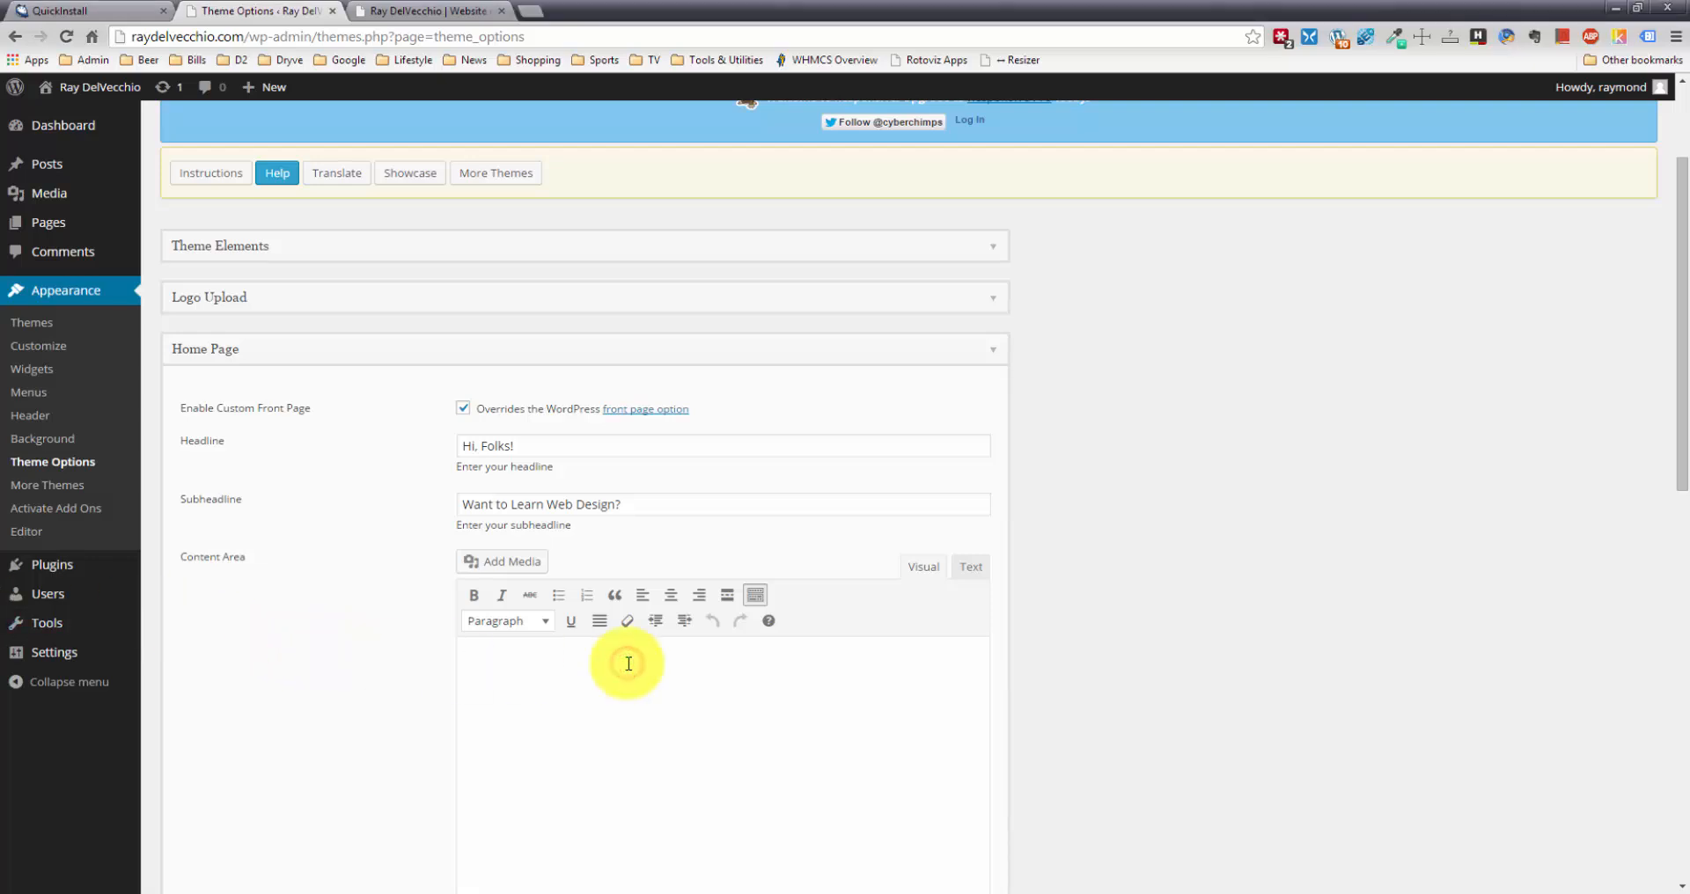
type("I've been building websites for the past 10 years and want to help you! A website is an essential element to any business, no matter how small or large. Invest in yourself and become the go-to guy or gal in your local area.")
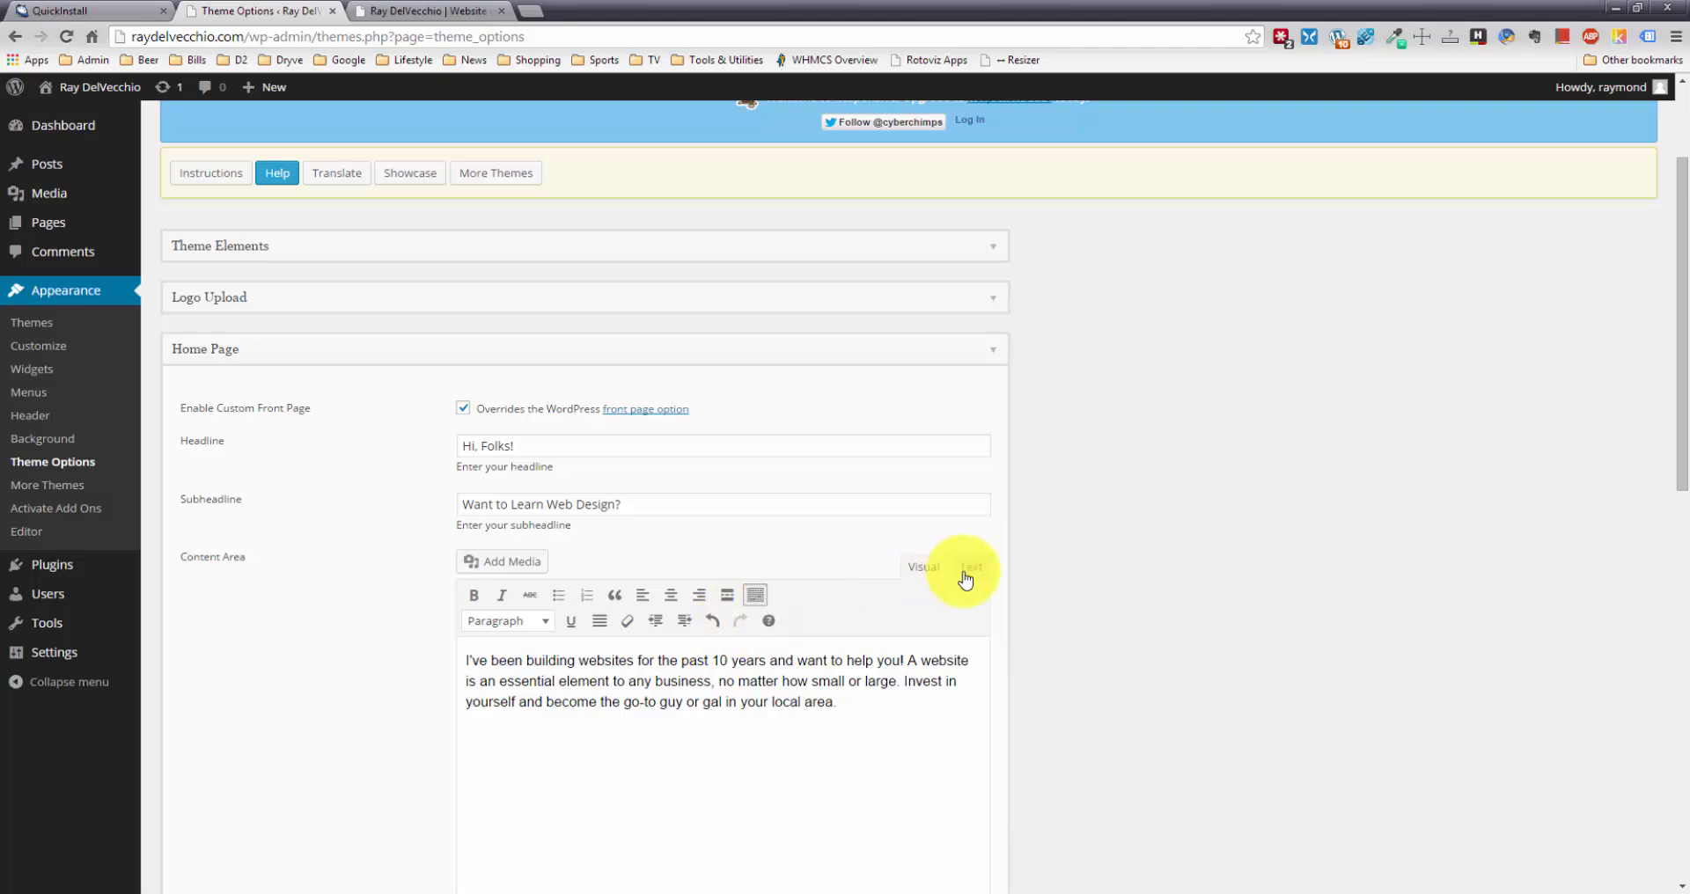
scroll(944, 577, "down", 1)
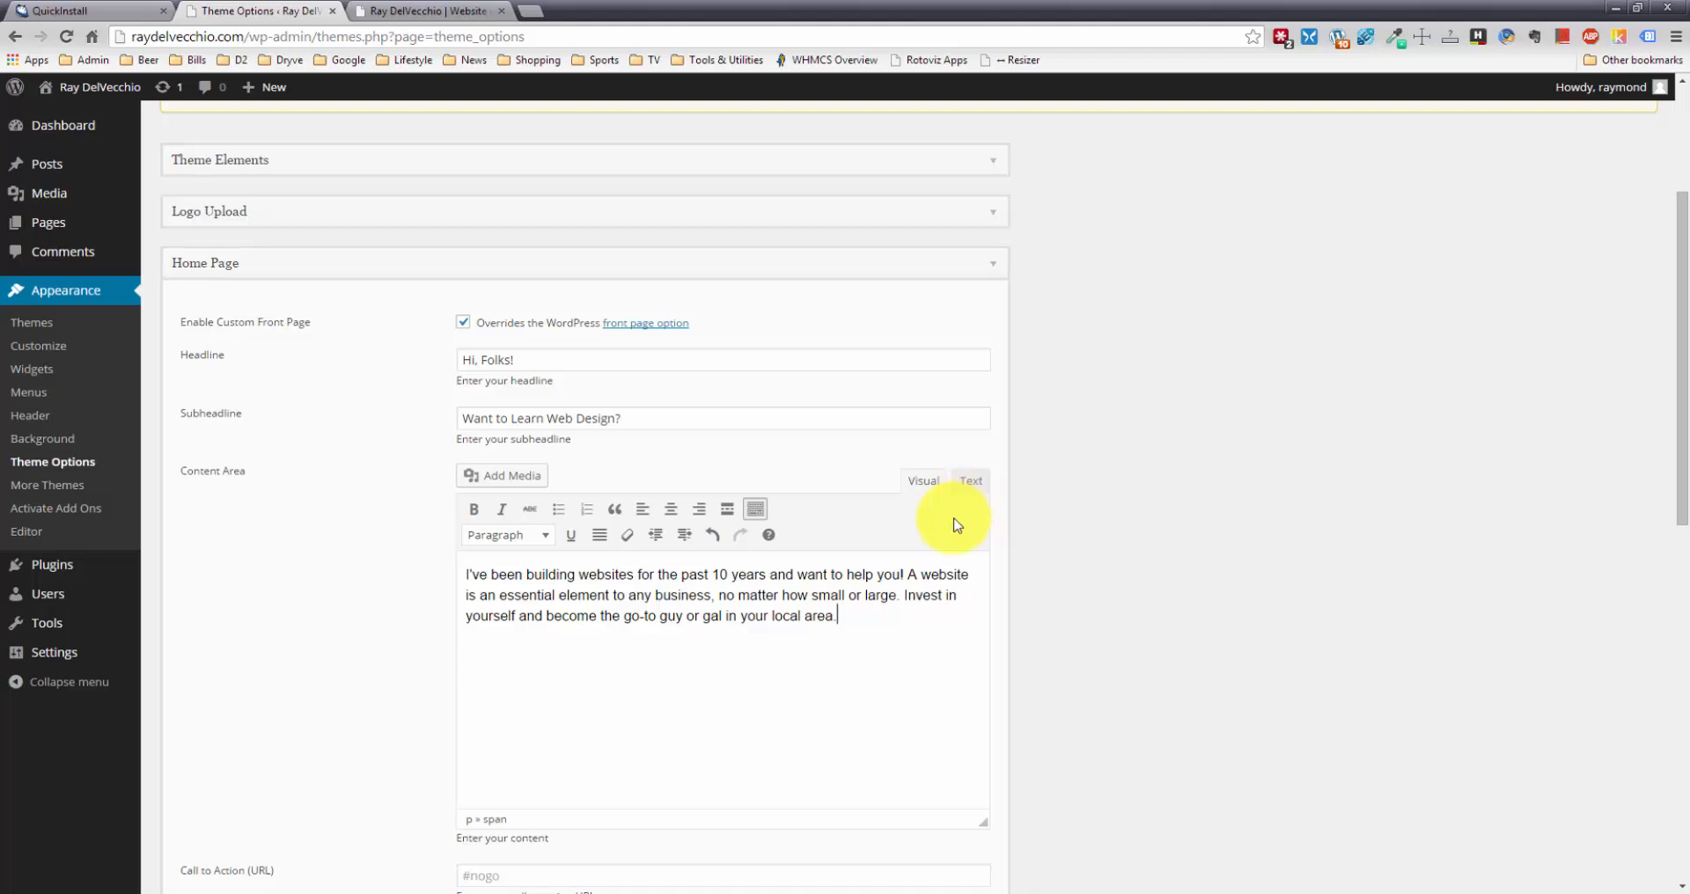
left_click(858, 626)
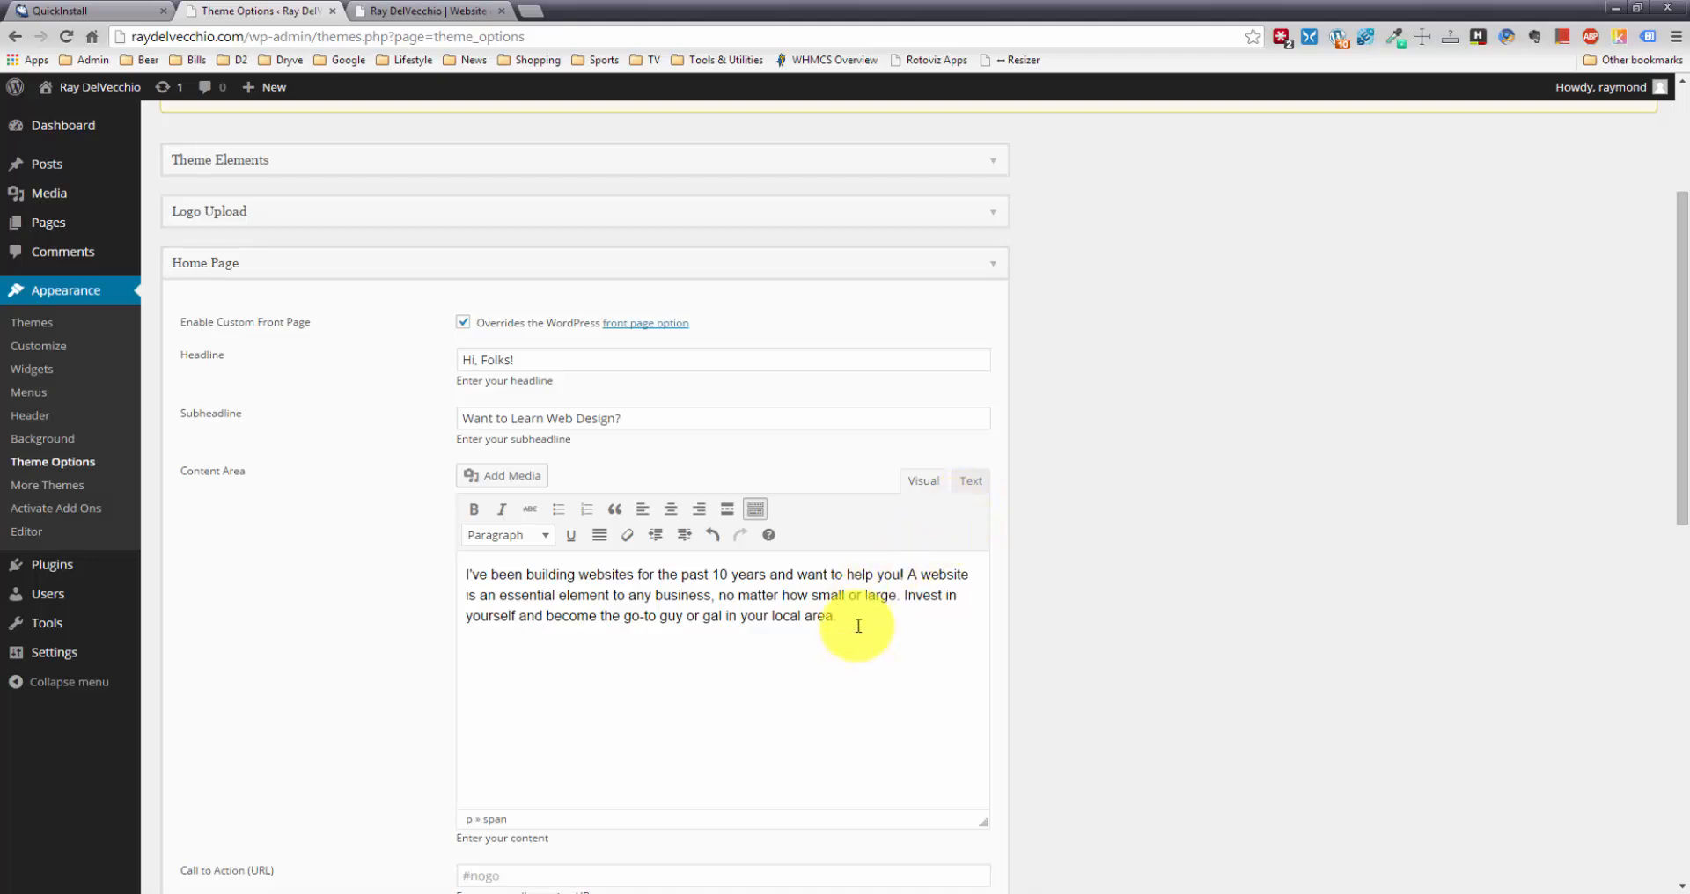
type(".")
Copy the Contact page's link address from the live site's navigation and use it as the call to action URL
scroll(858, 626, "down", 2)
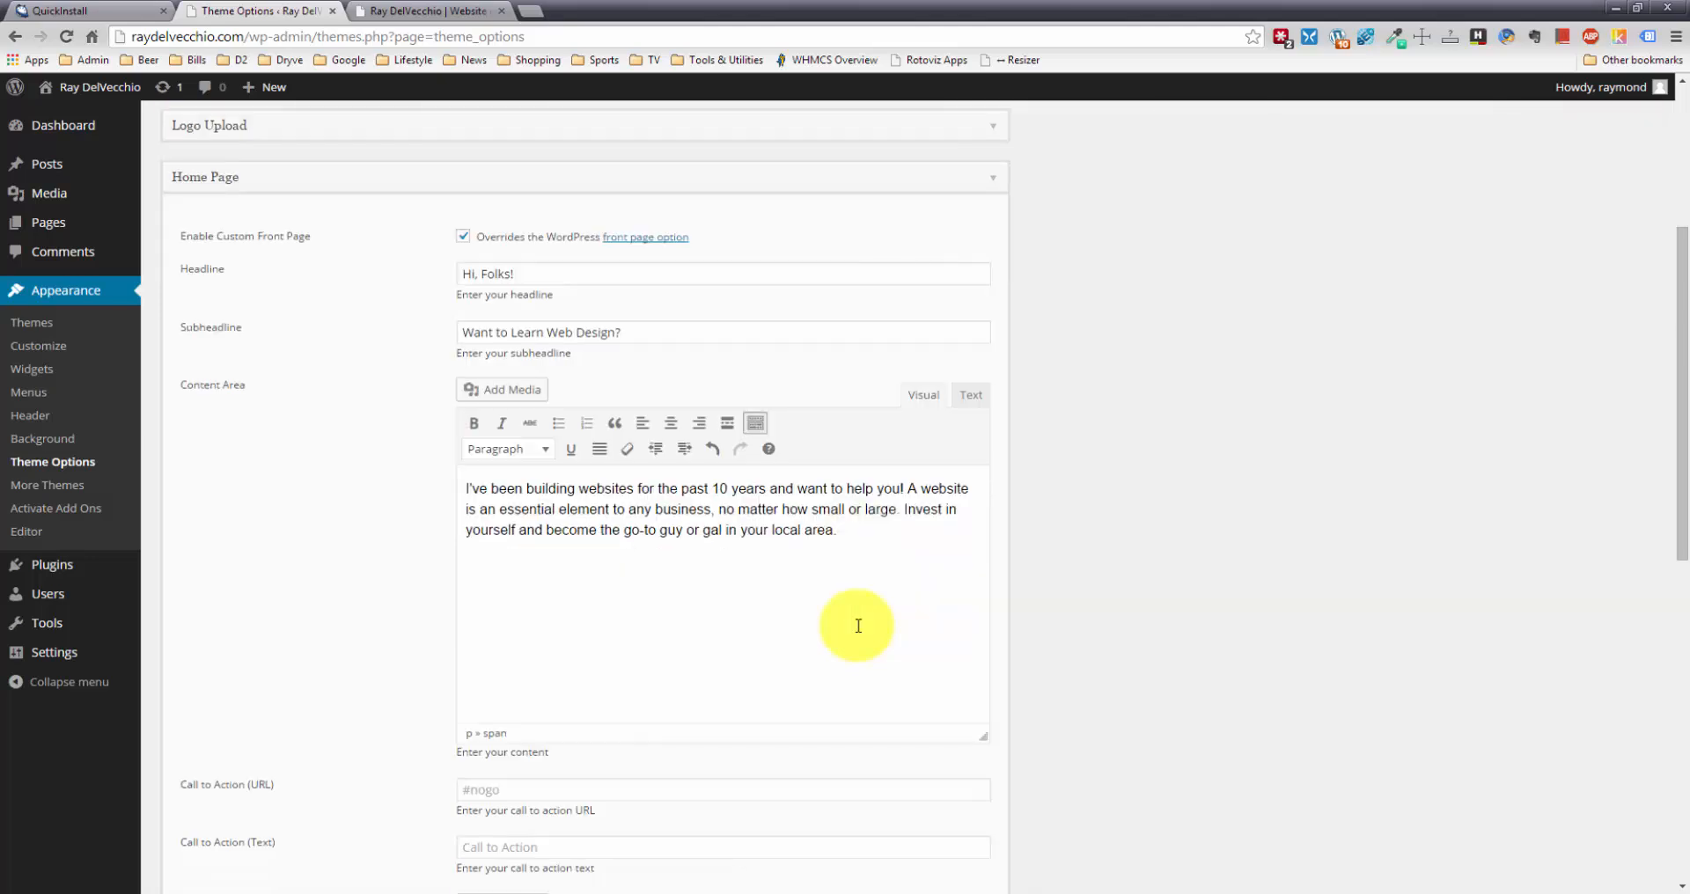
scroll(859, 626, "down", 1)
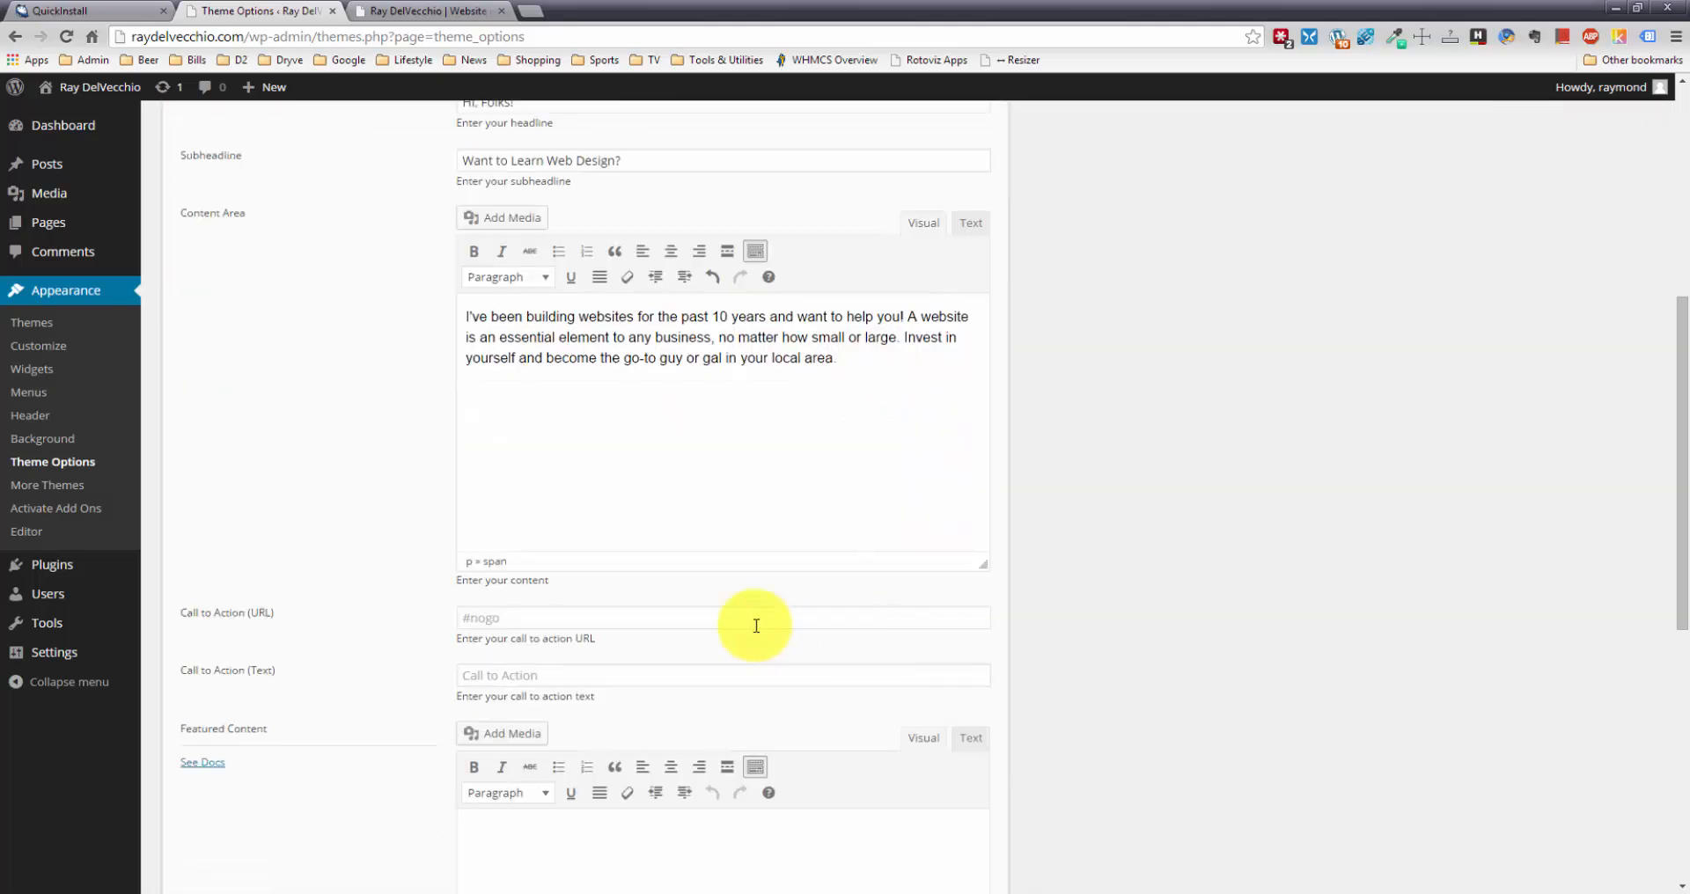
left_click(511, 620)
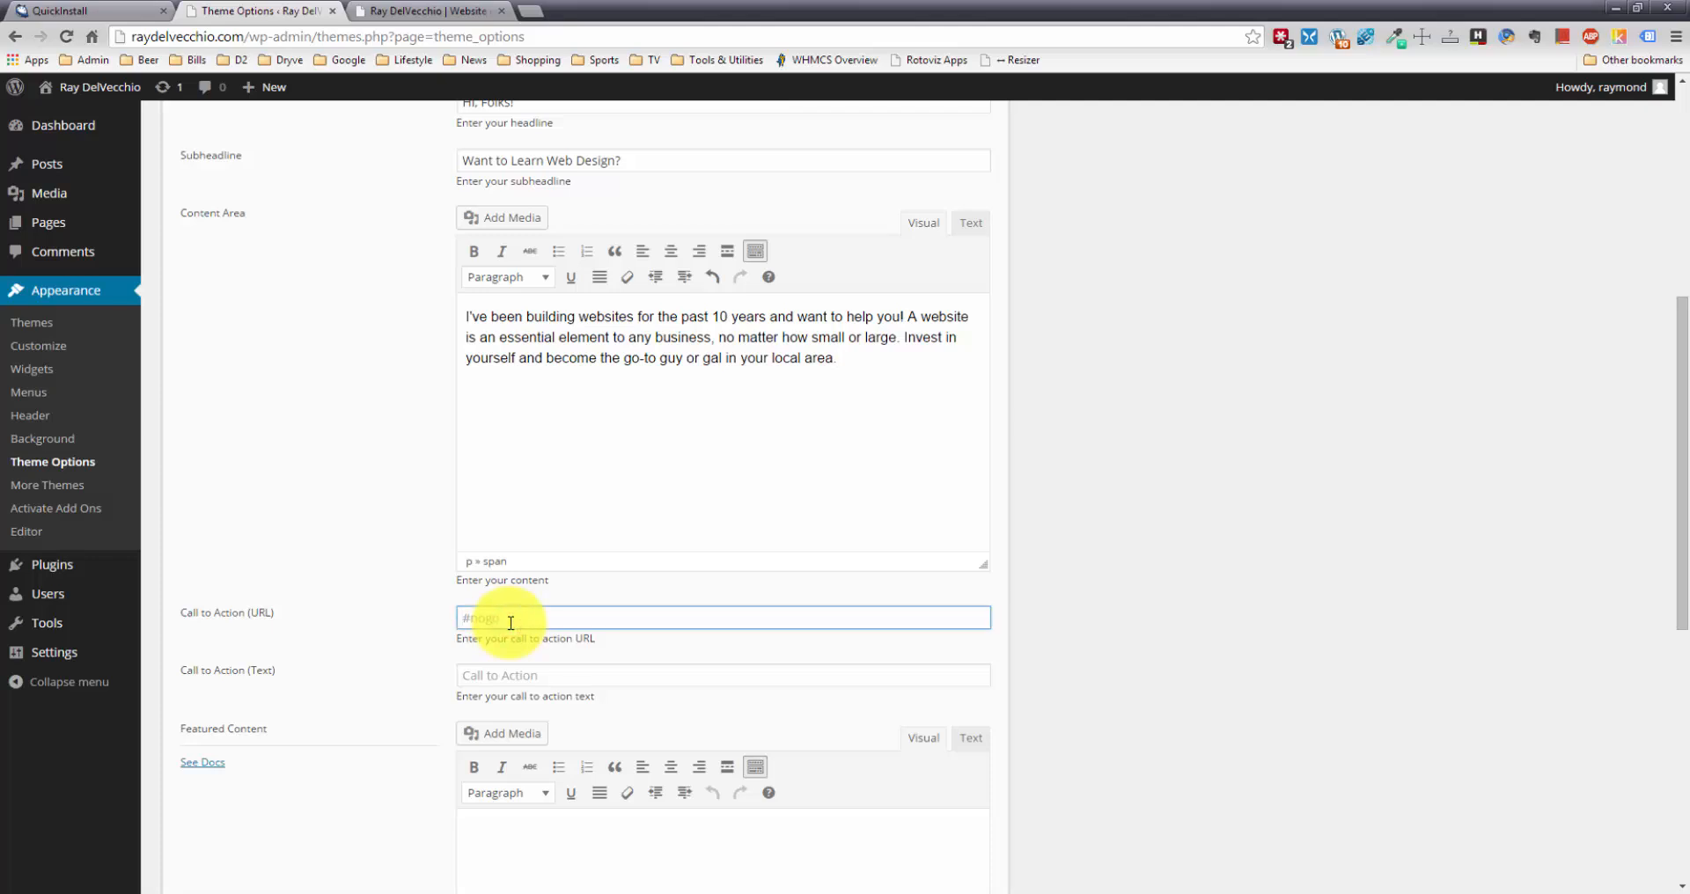
scroll(511, 622, "up", 1)
left_click(387, 12)
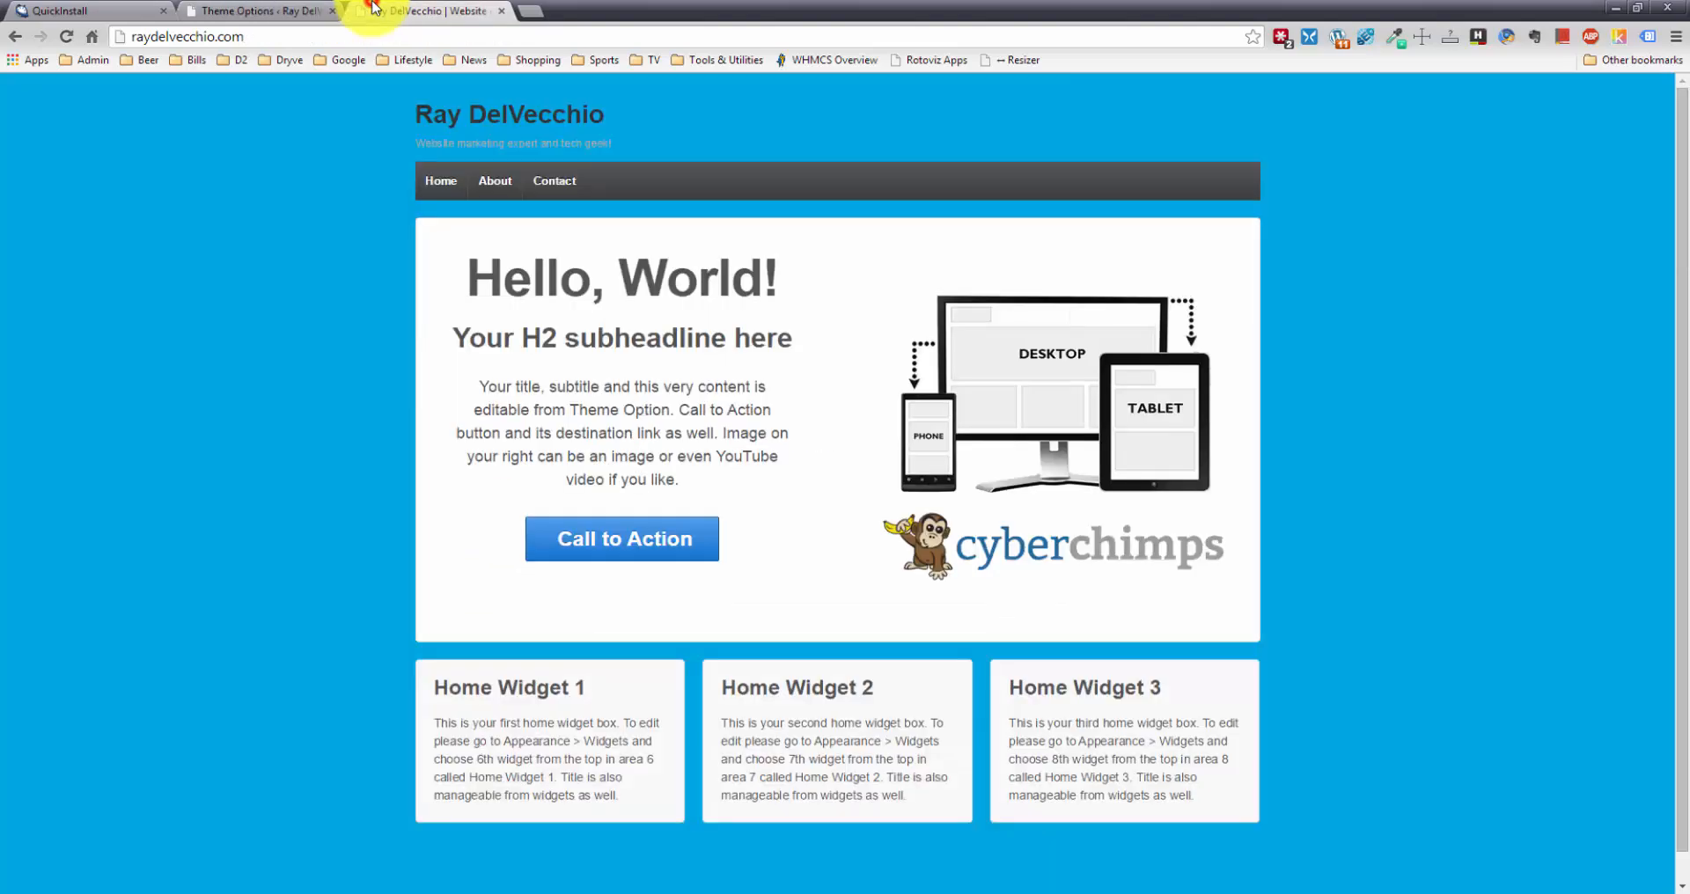
right_click(555, 189)
left_click(632, 270)
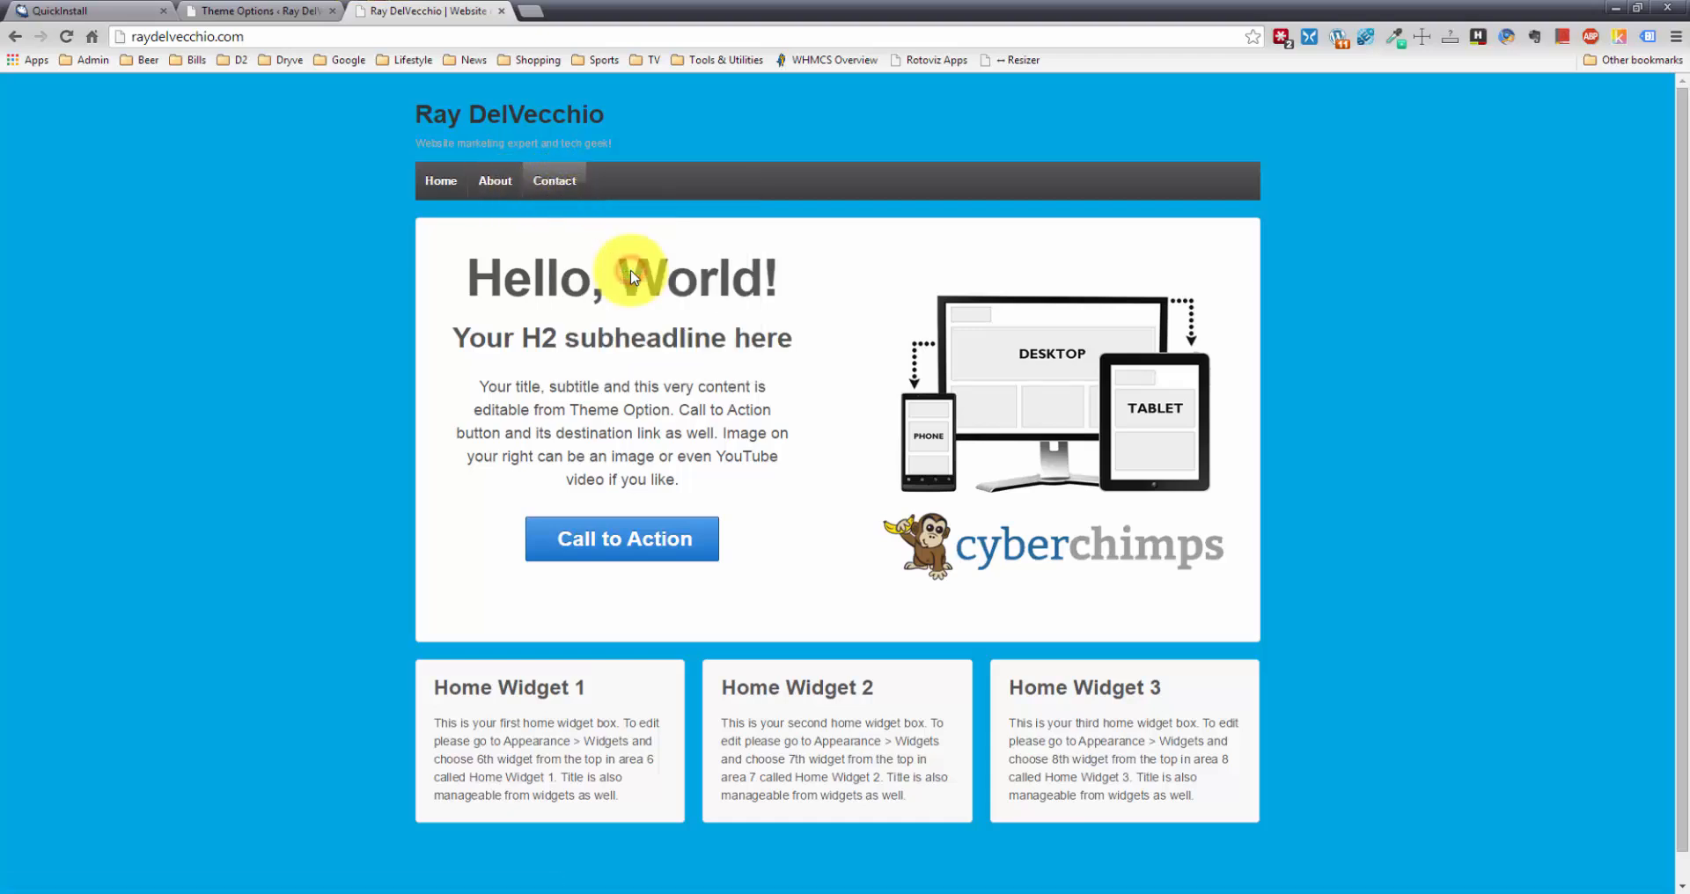
left_click(308, 11)
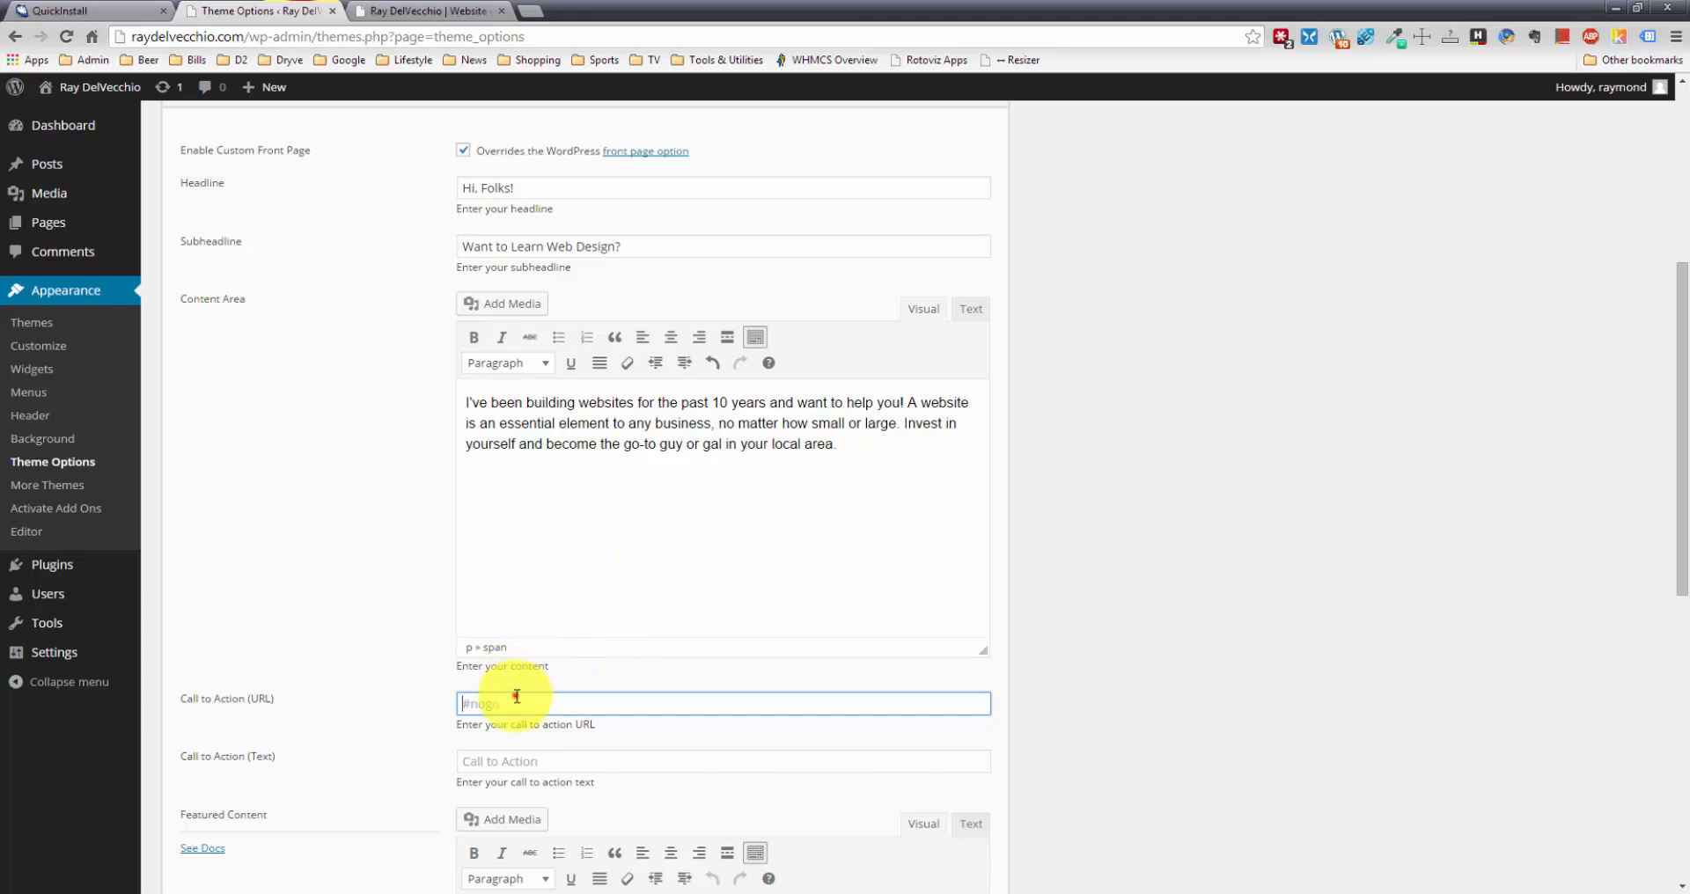
key("ctrl+v")
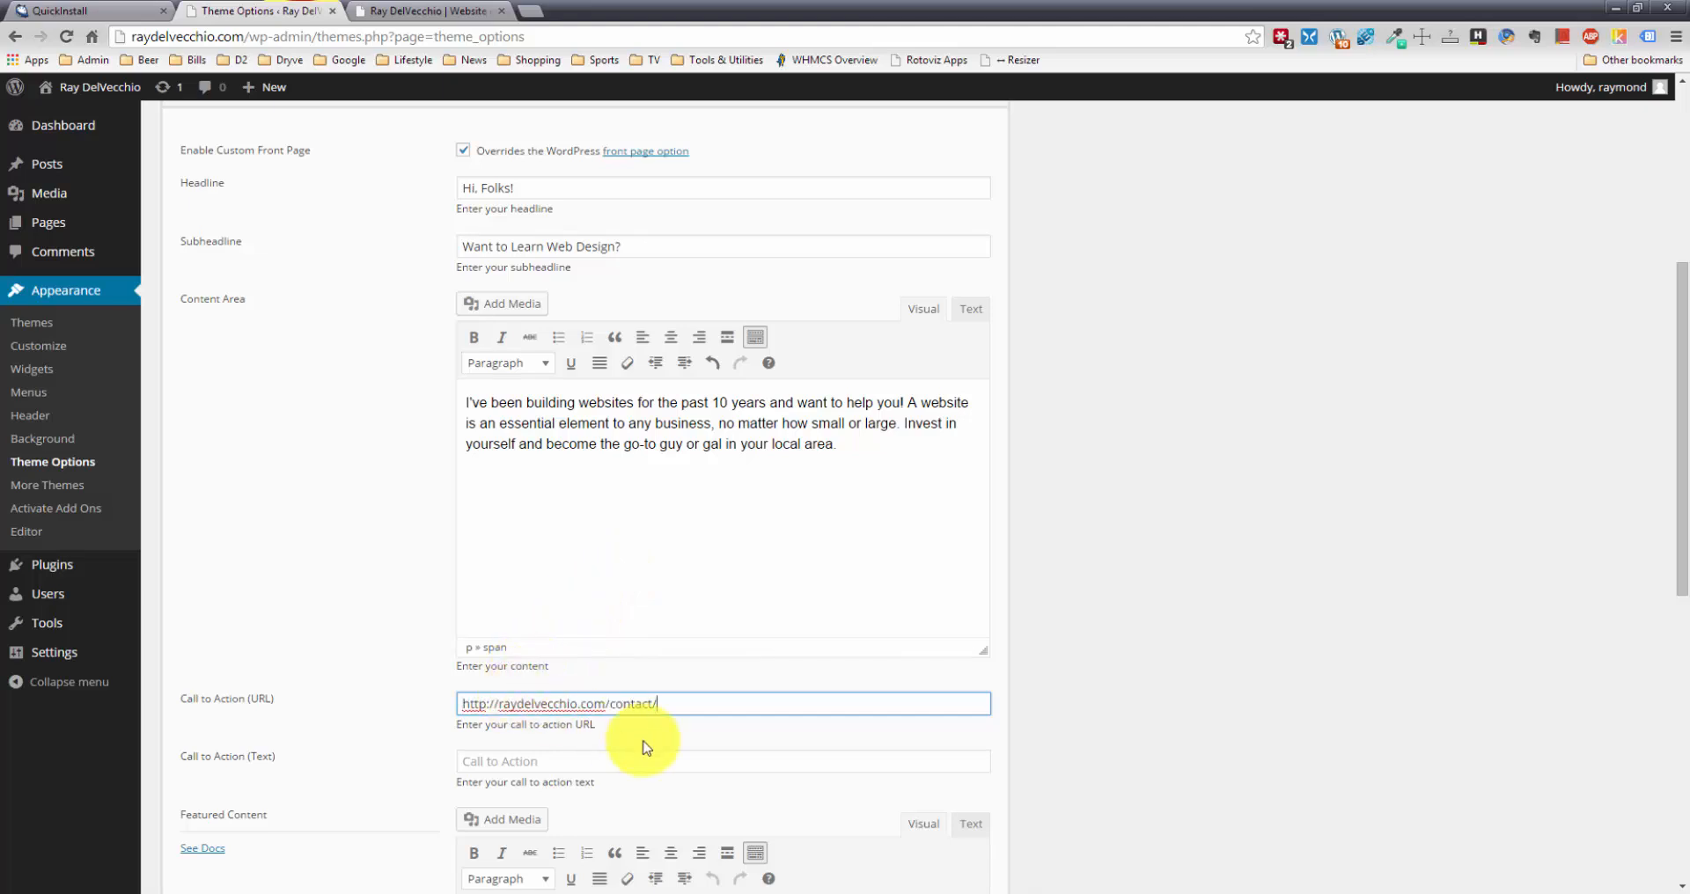
Set the home page's call to action text to "Get Started Today!"
left_click(552, 761)
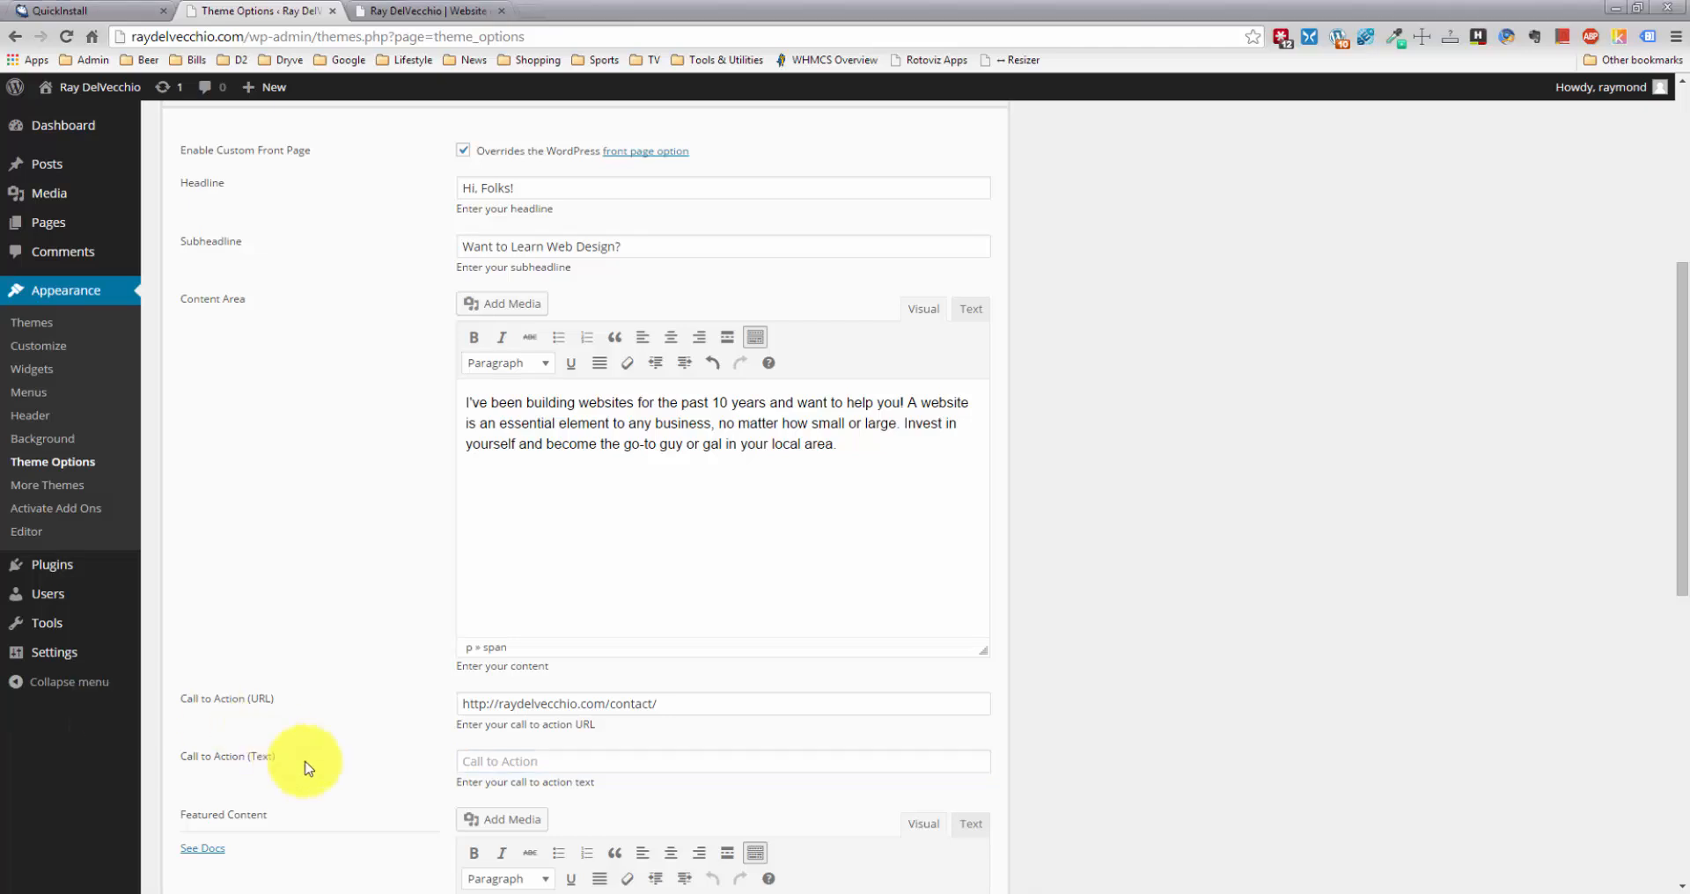
left_click(519, 758)
key("ctrl+v")
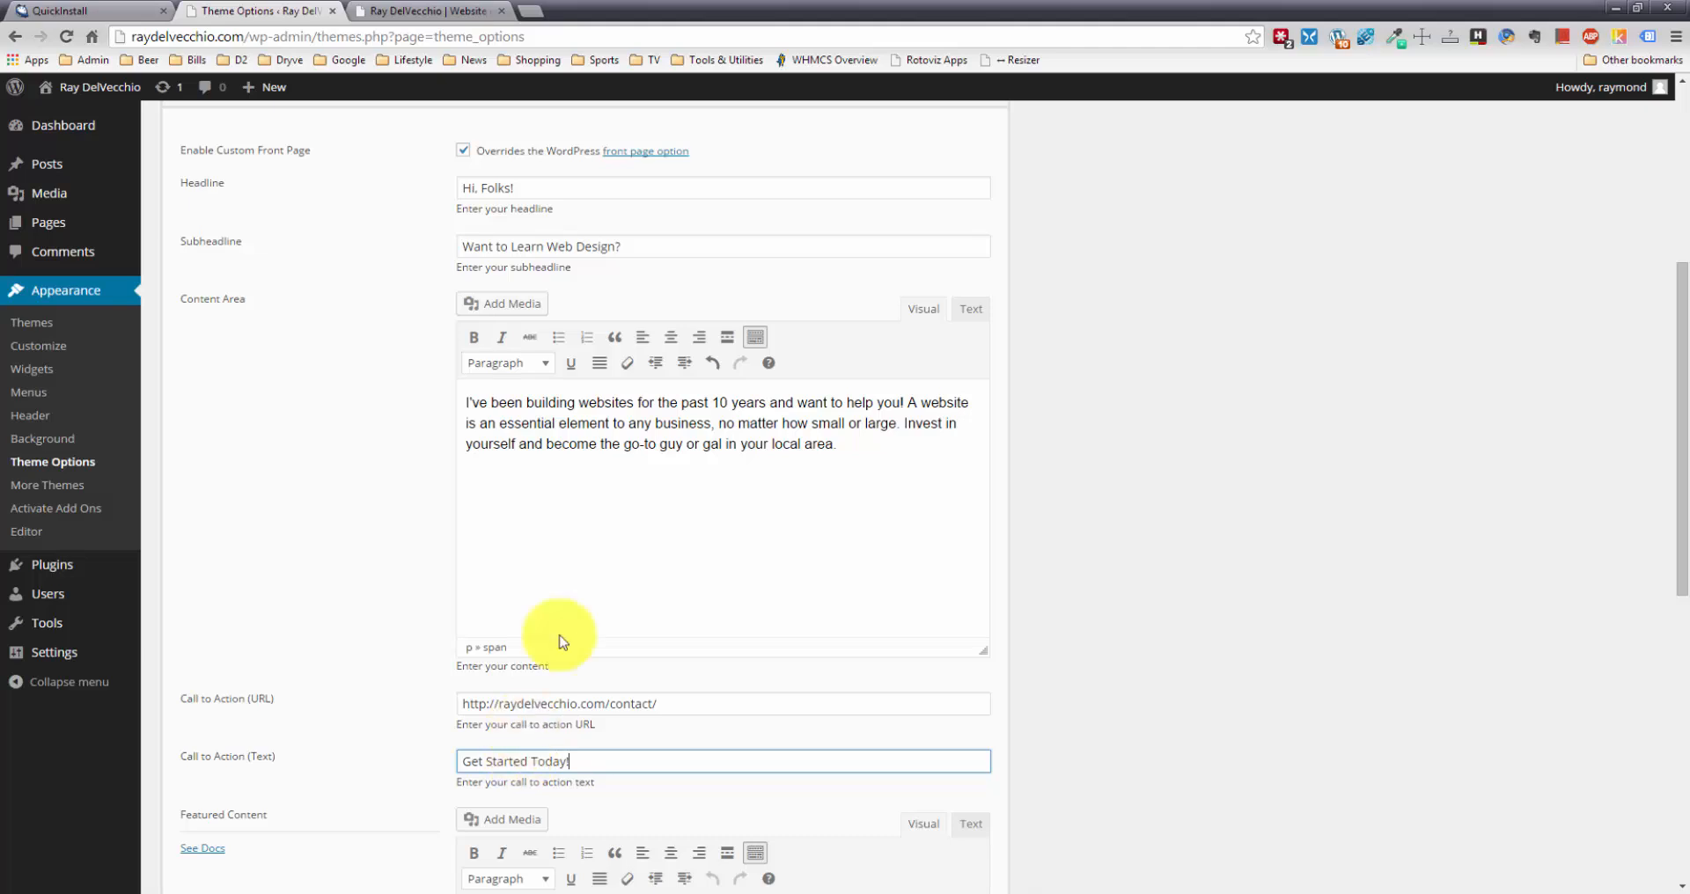
scroll(584, 604, "down", 3)
scroll(579, 615, "down", 3)
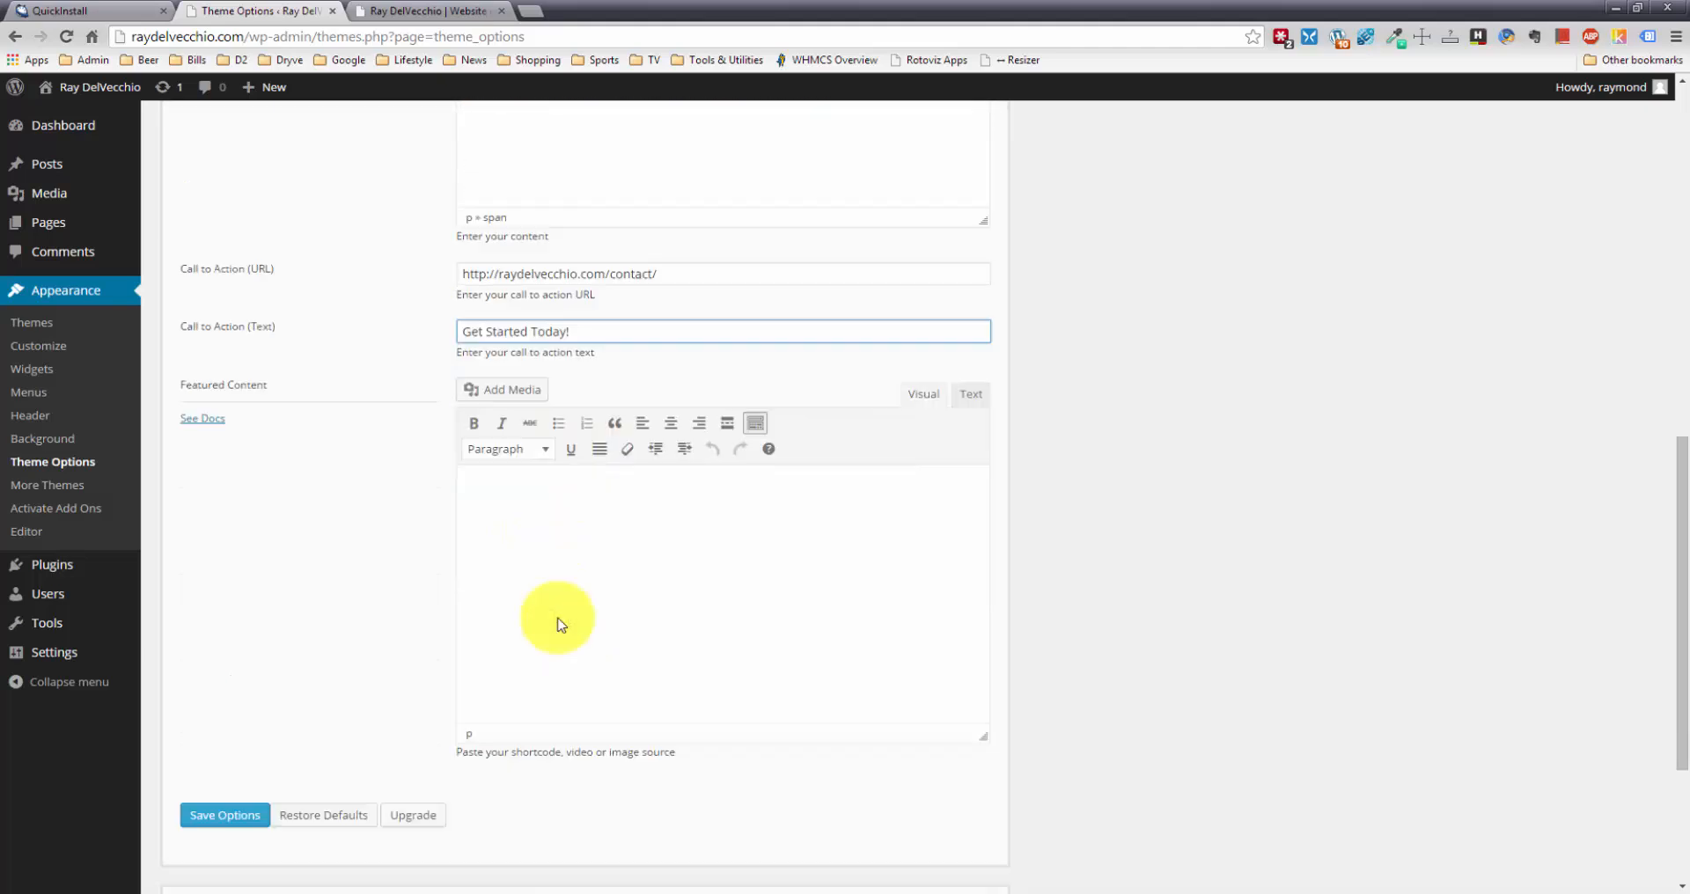
Upload me.jpg from the website-files folder on the Desktop to the media library for the home page's featured content
left_click(595, 500)
left_click(595, 500)
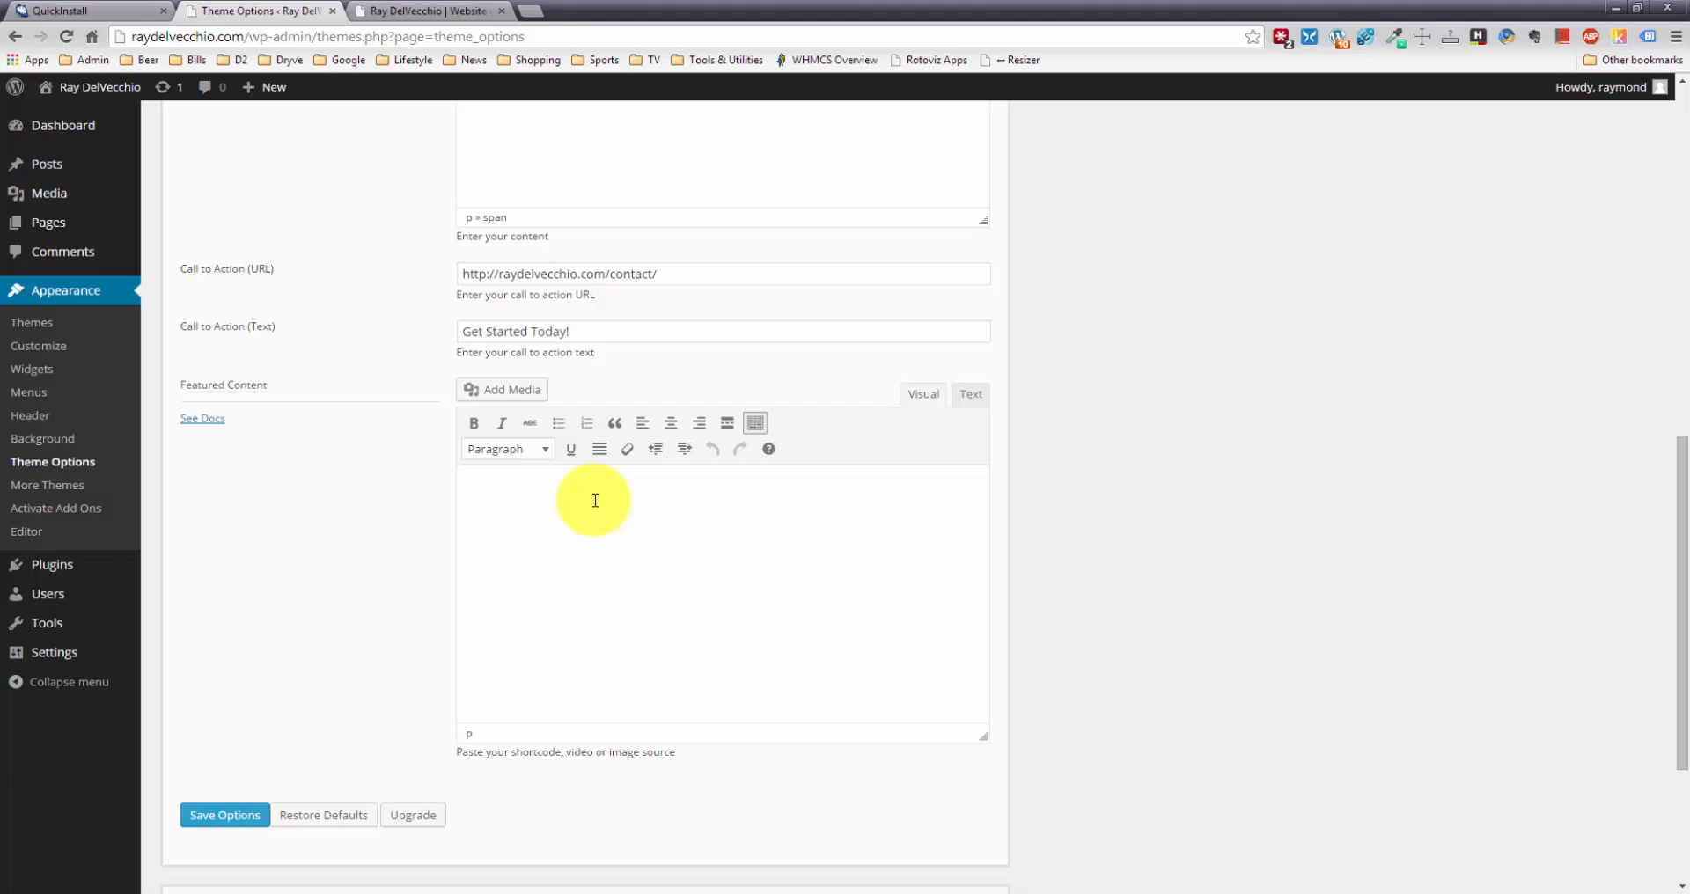
left_click(475, 8)
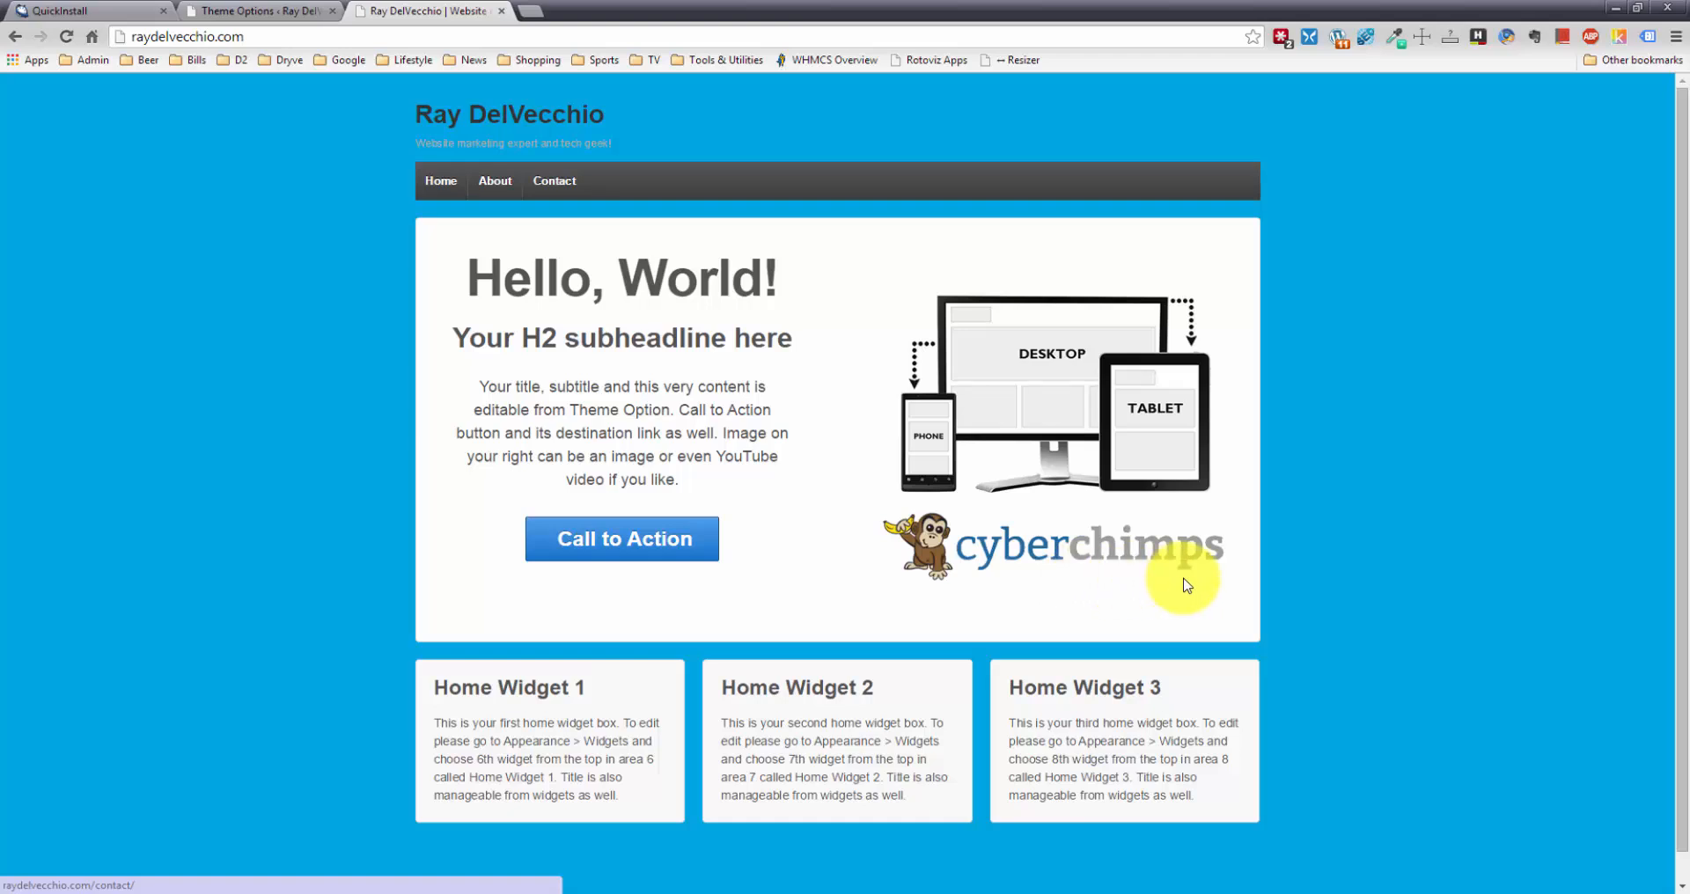
left_click(301, 8)
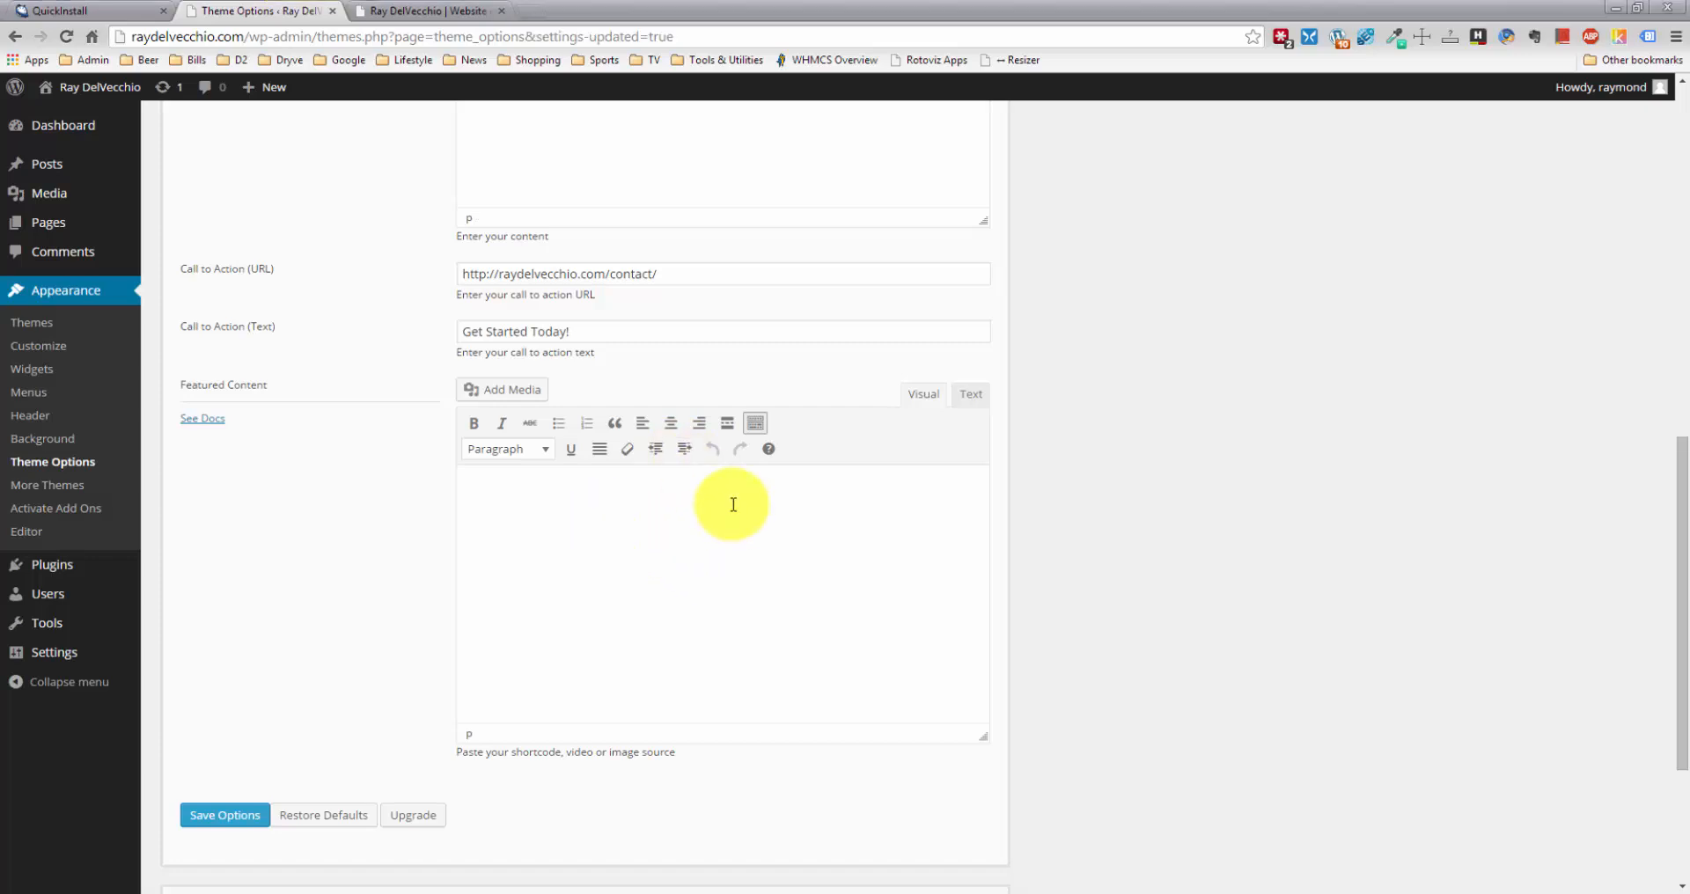
left_click(528, 390)
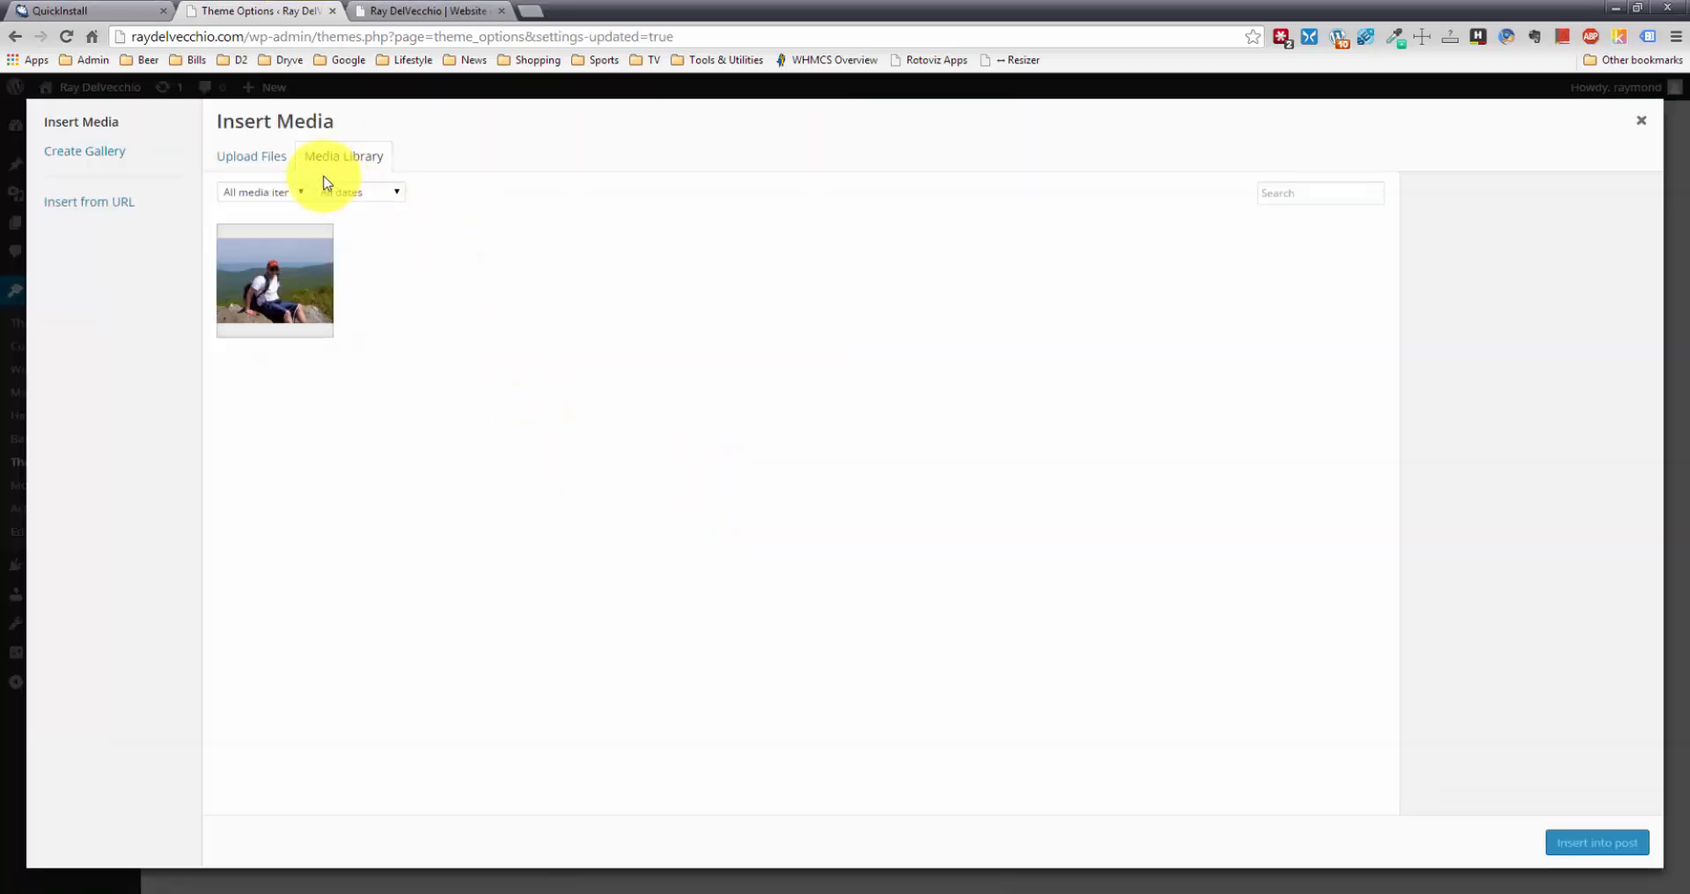
left_click(275, 164)
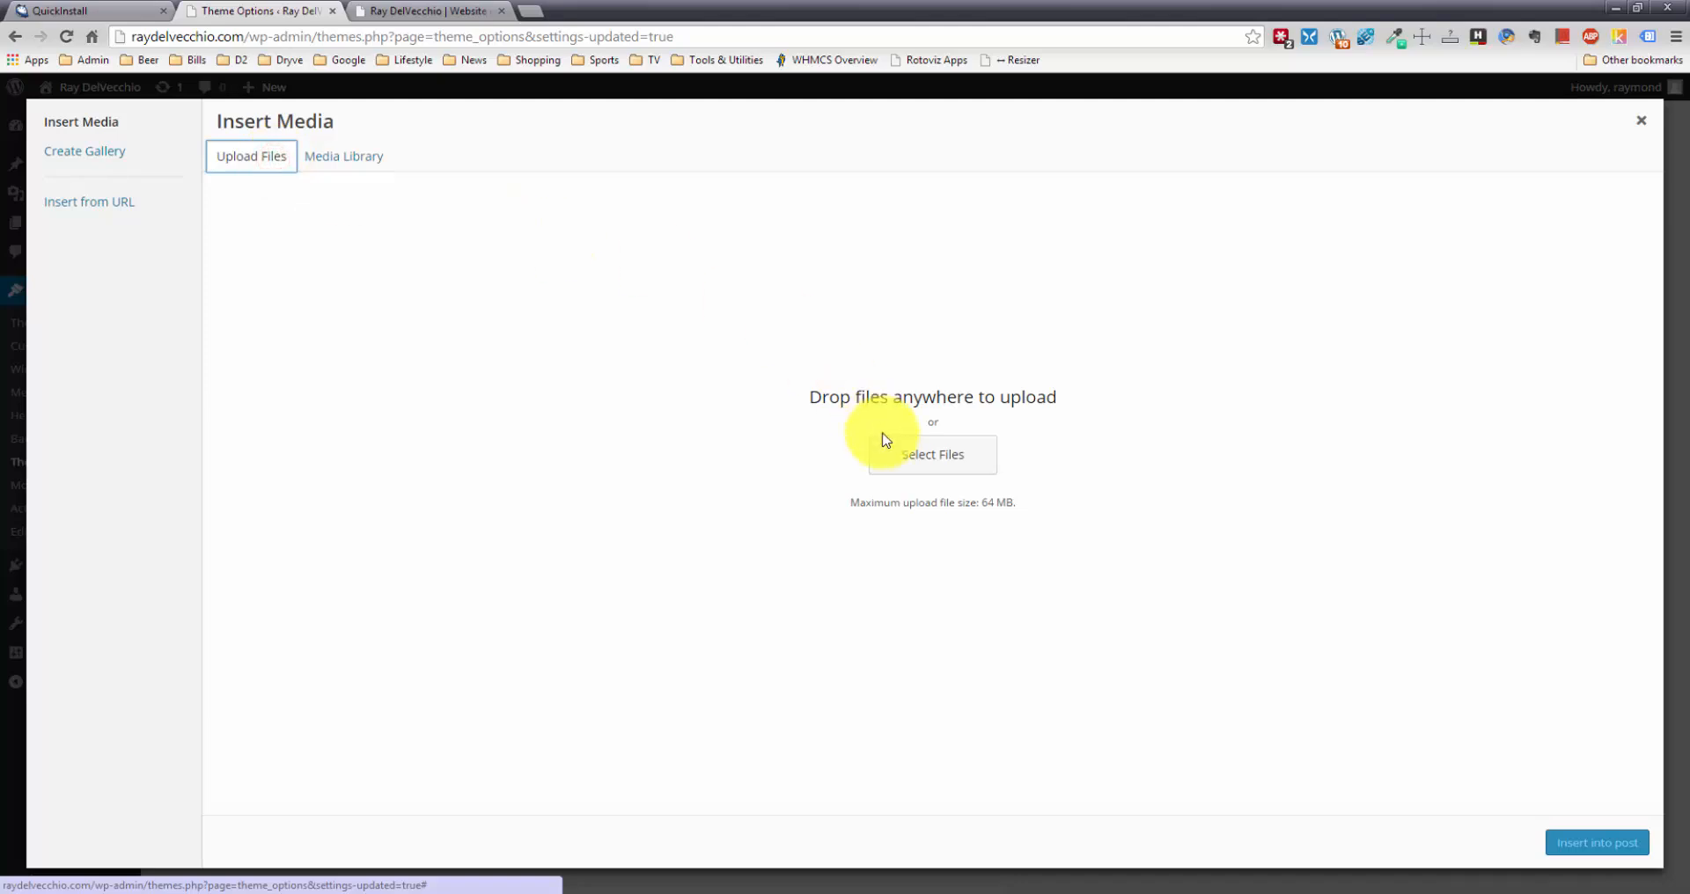
left_click(909, 460)
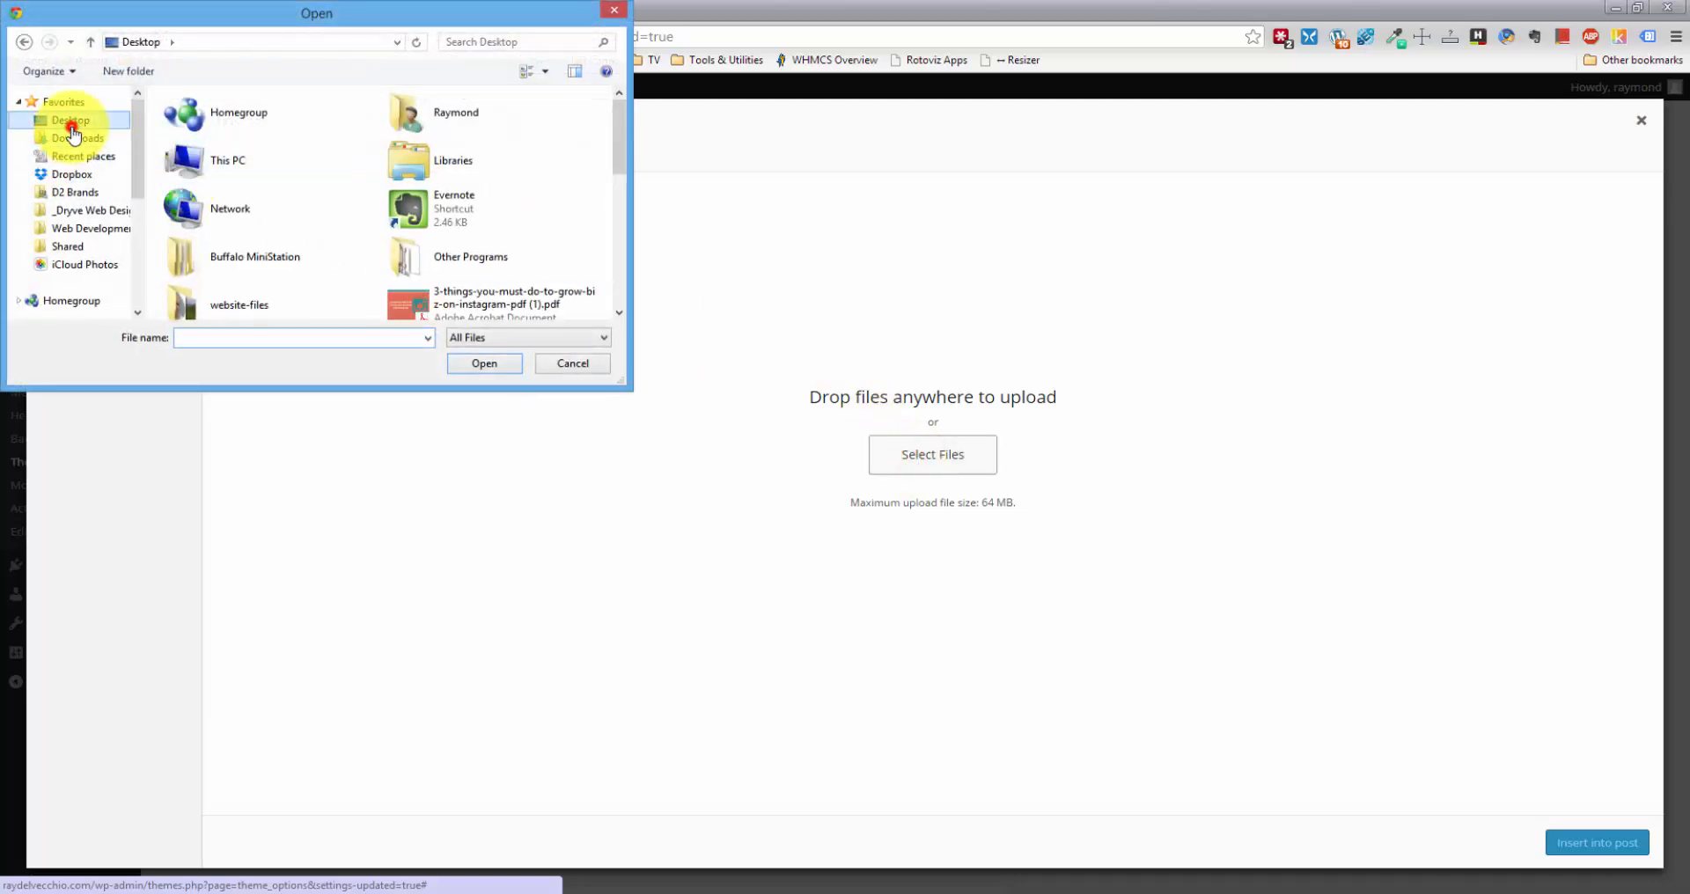
double_click(236, 303)
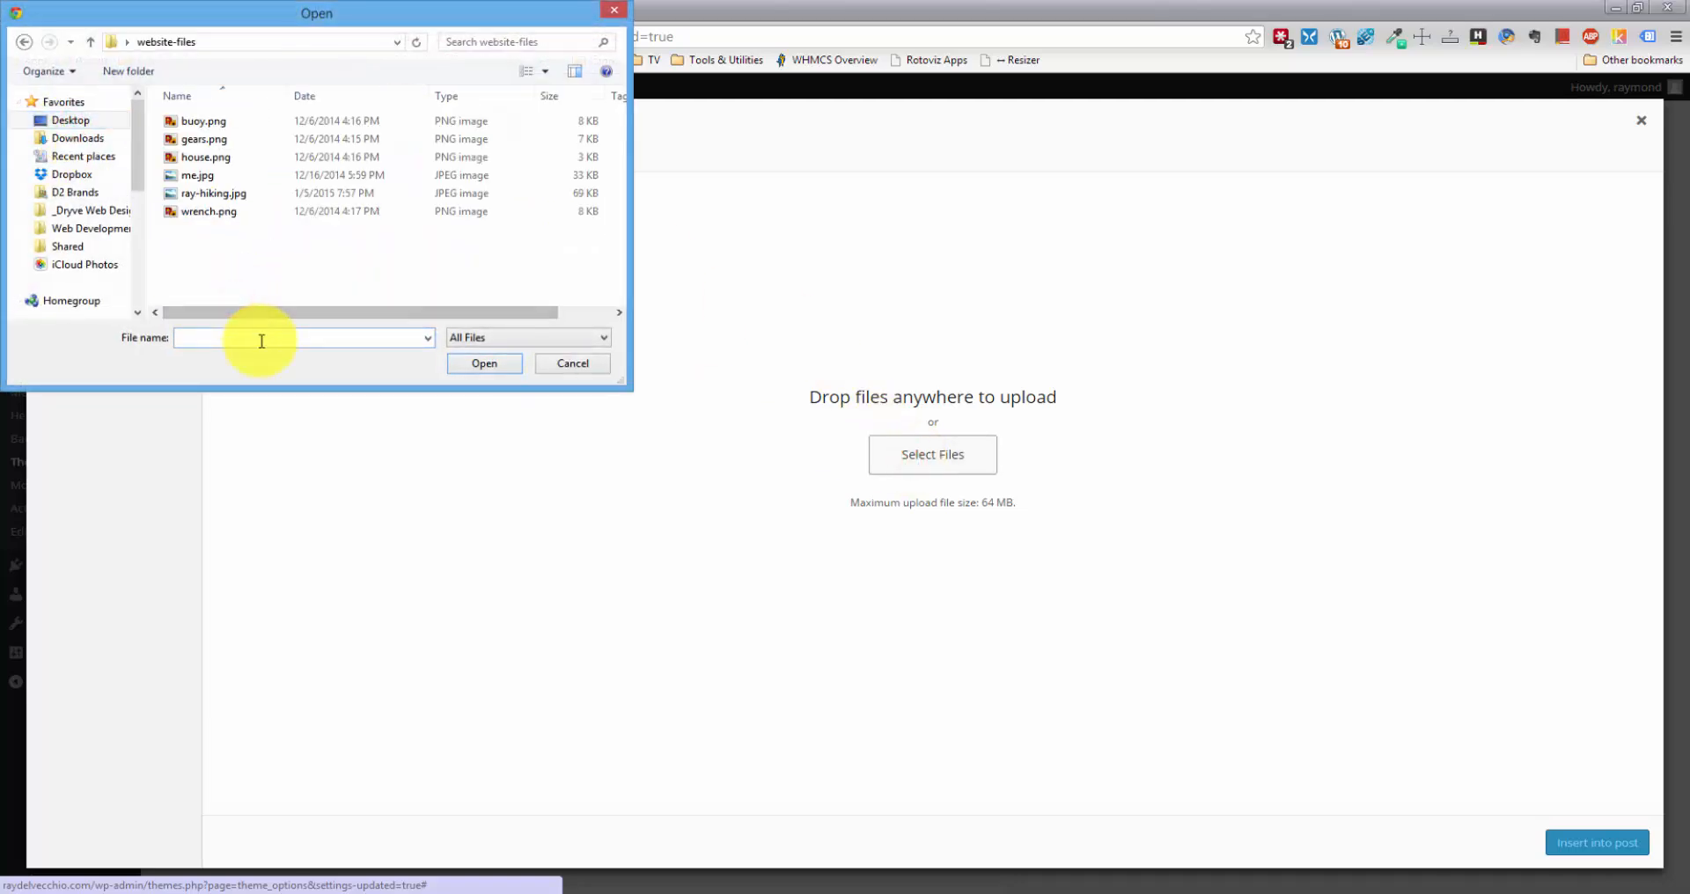
double_click(210, 176)
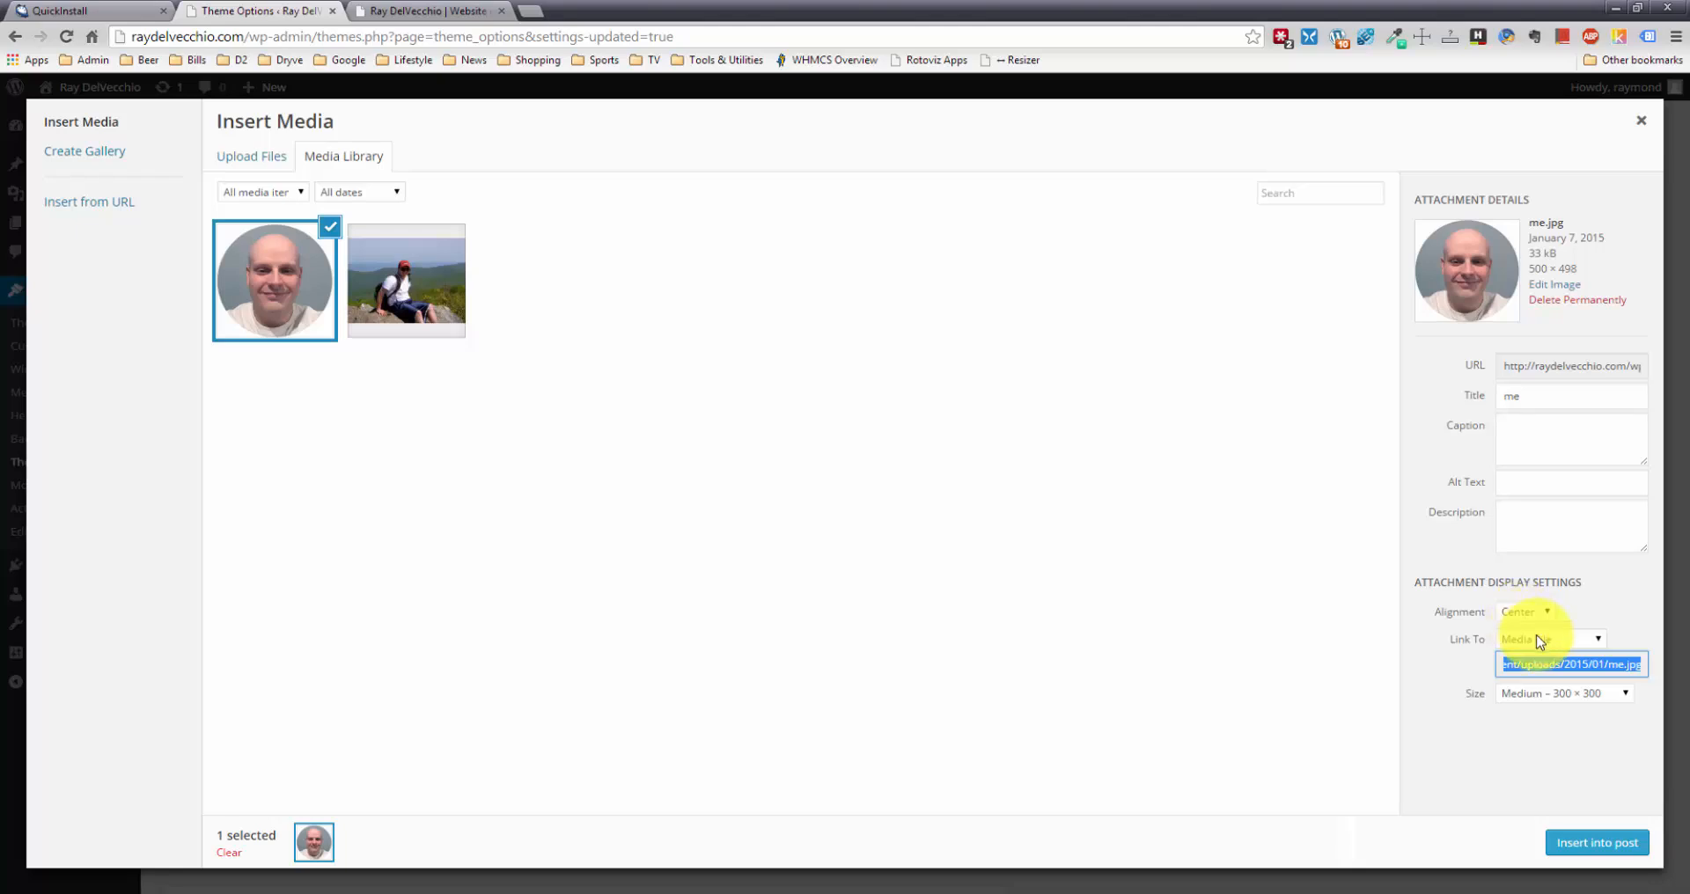
Copy the About page's link address from the live site's navigation and set it as the uploaded image's custom link URL
left_click(1538, 640)
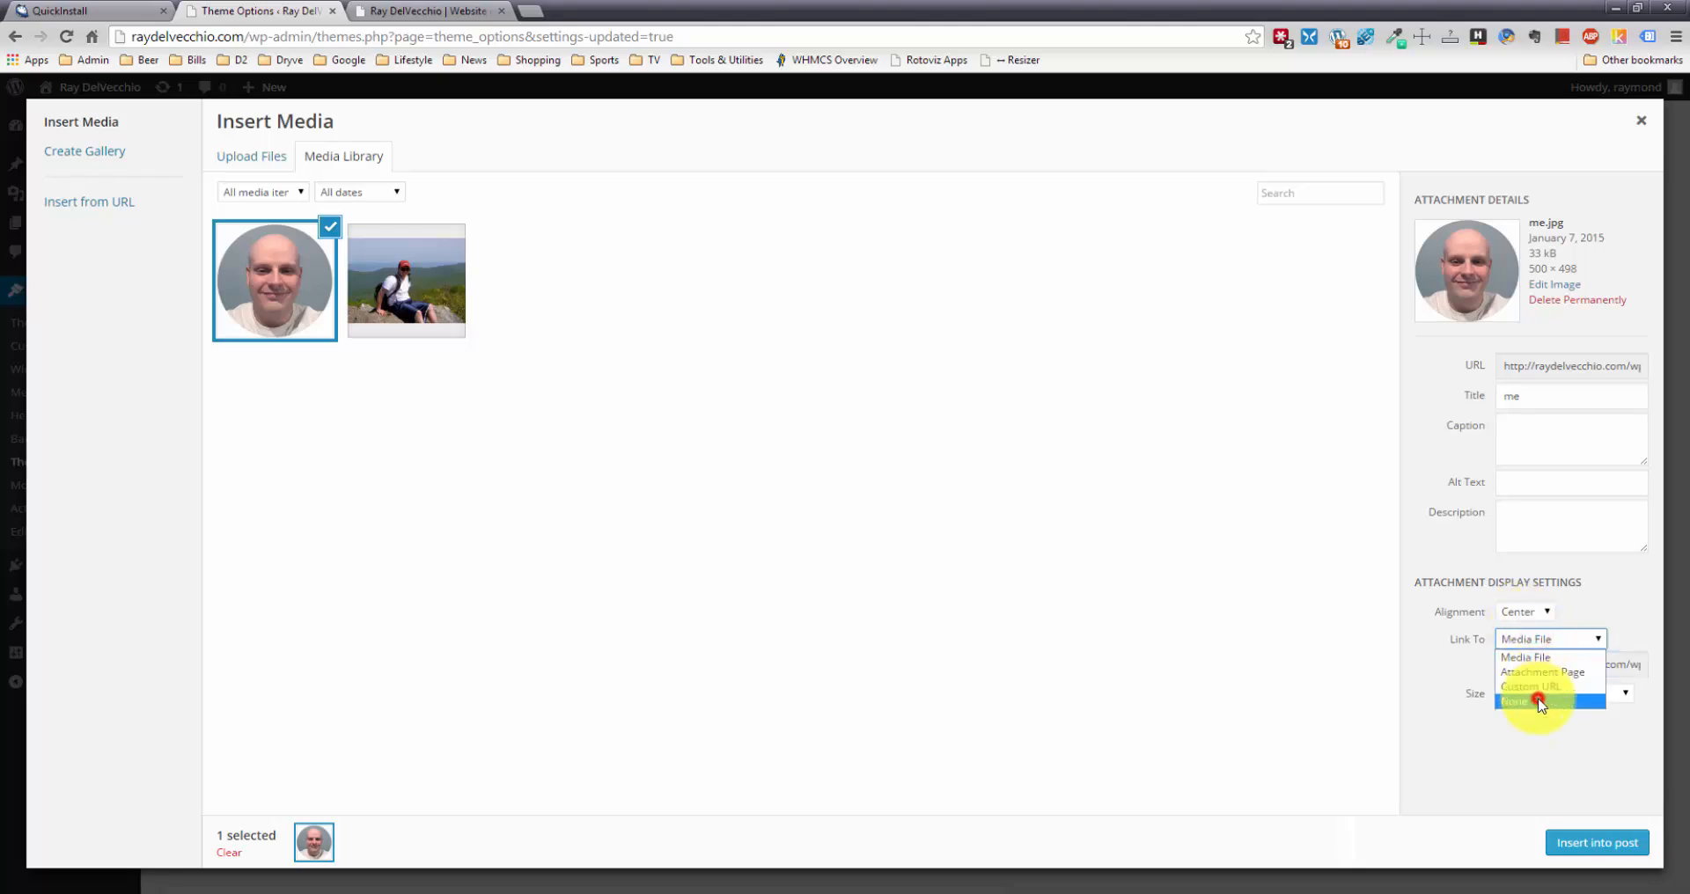
left_click(1539, 701)
left_click(427, 11)
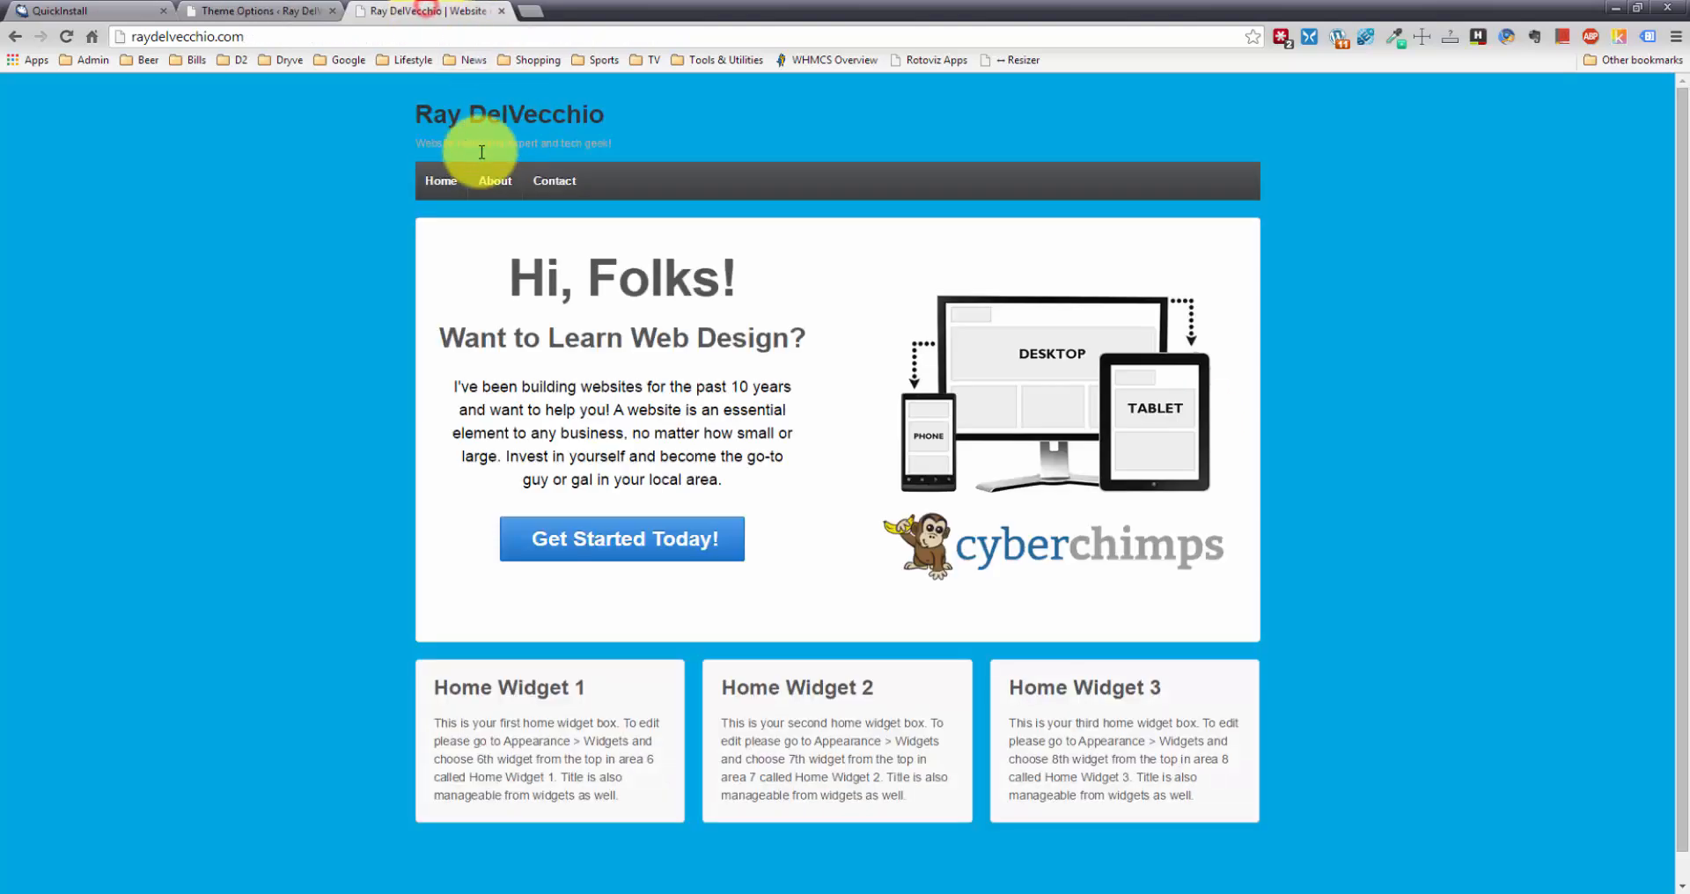
right_click(490, 182)
left_click(550, 280)
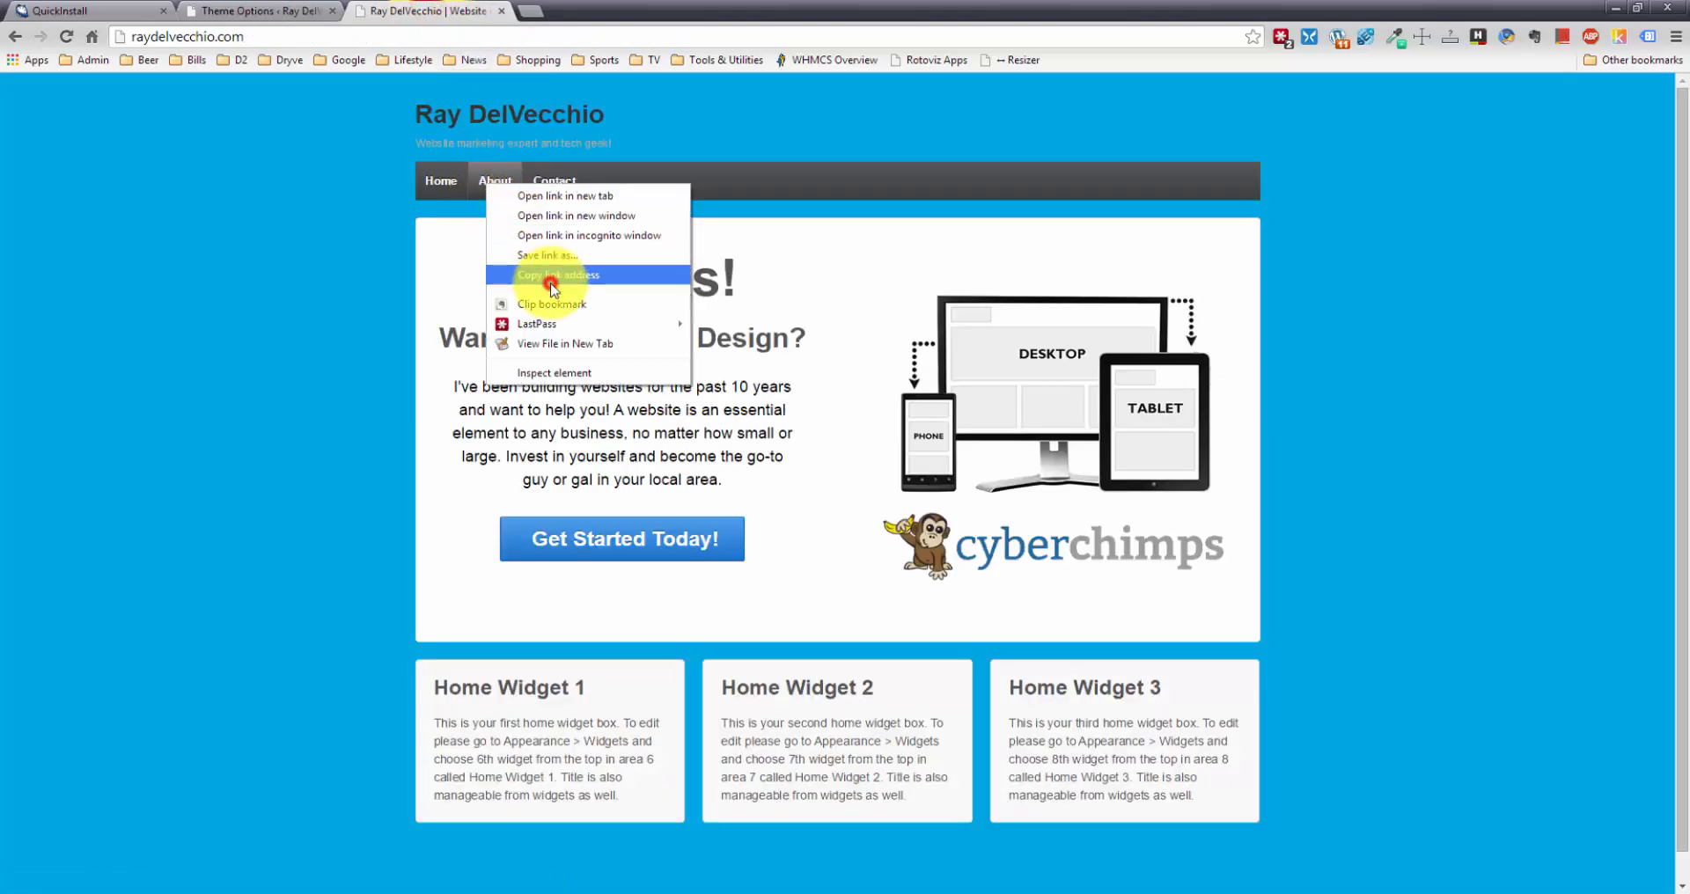
left_click(301, 20)
left_click(1541, 640)
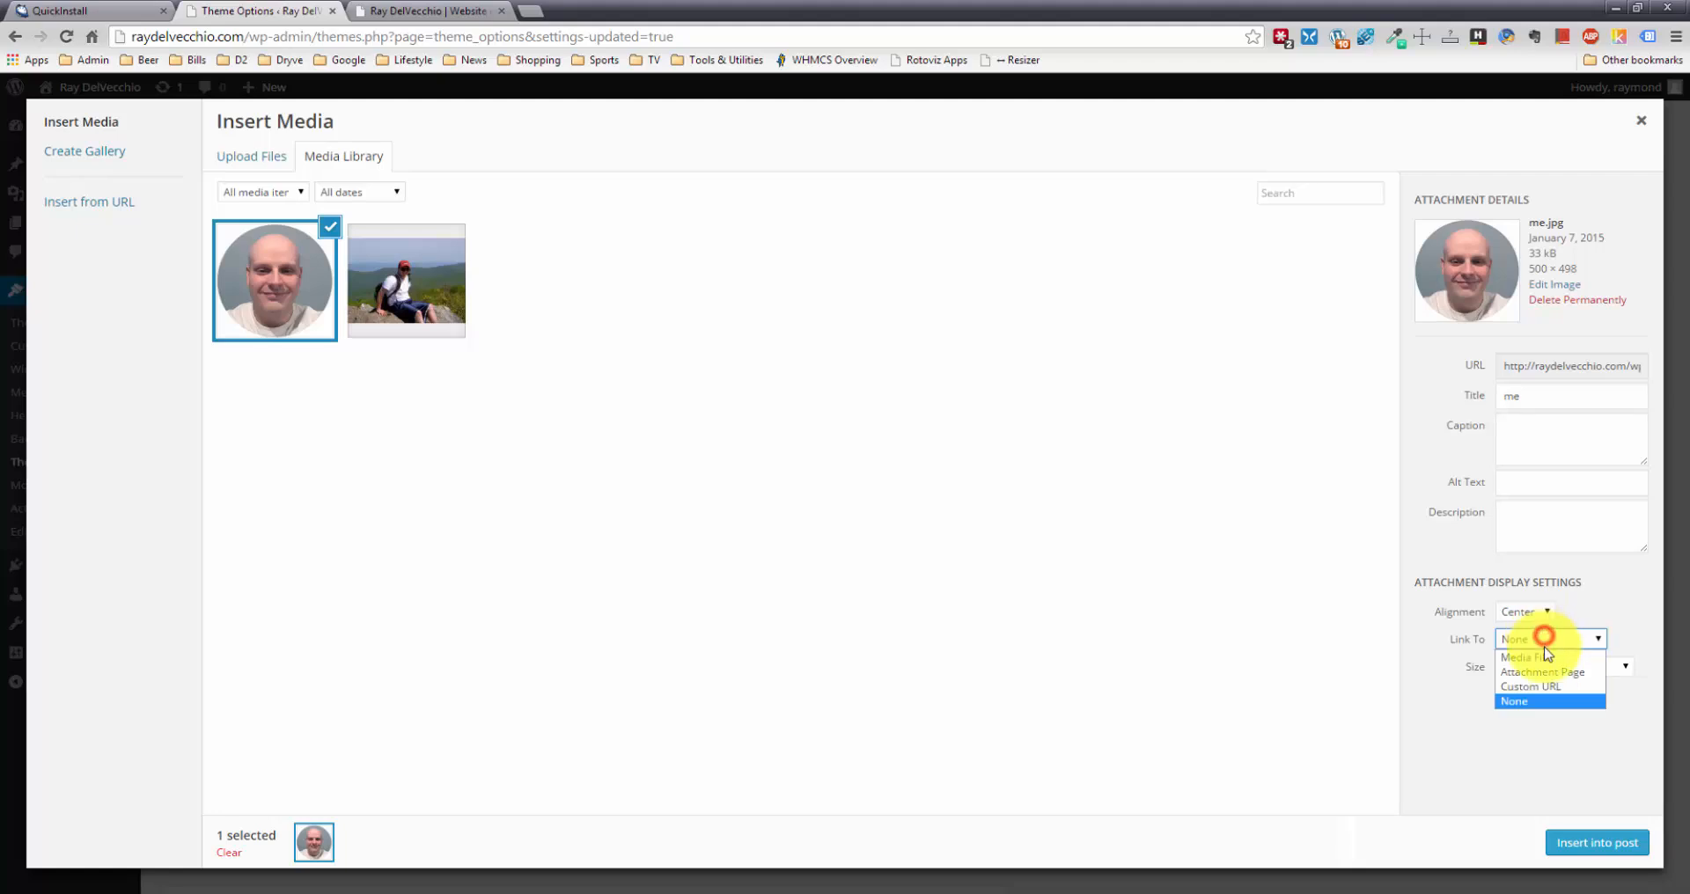
left_click(1555, 687)
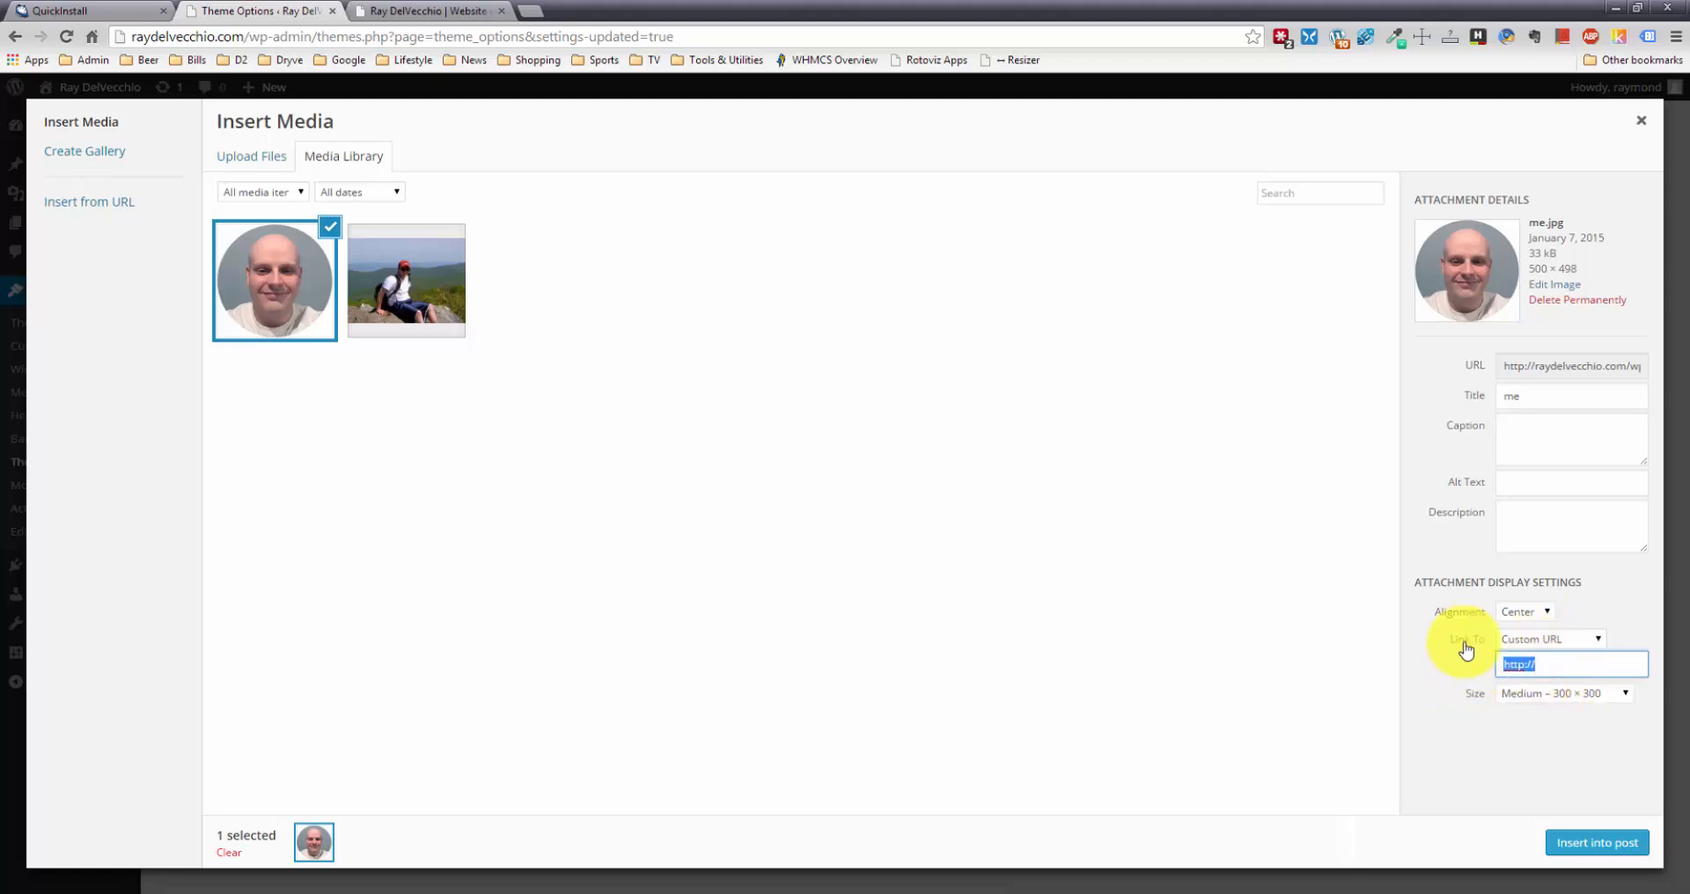
key("ctrl+v")
left_click_drag(1600, 672, 1464, 662)
left_click(1577, 671)
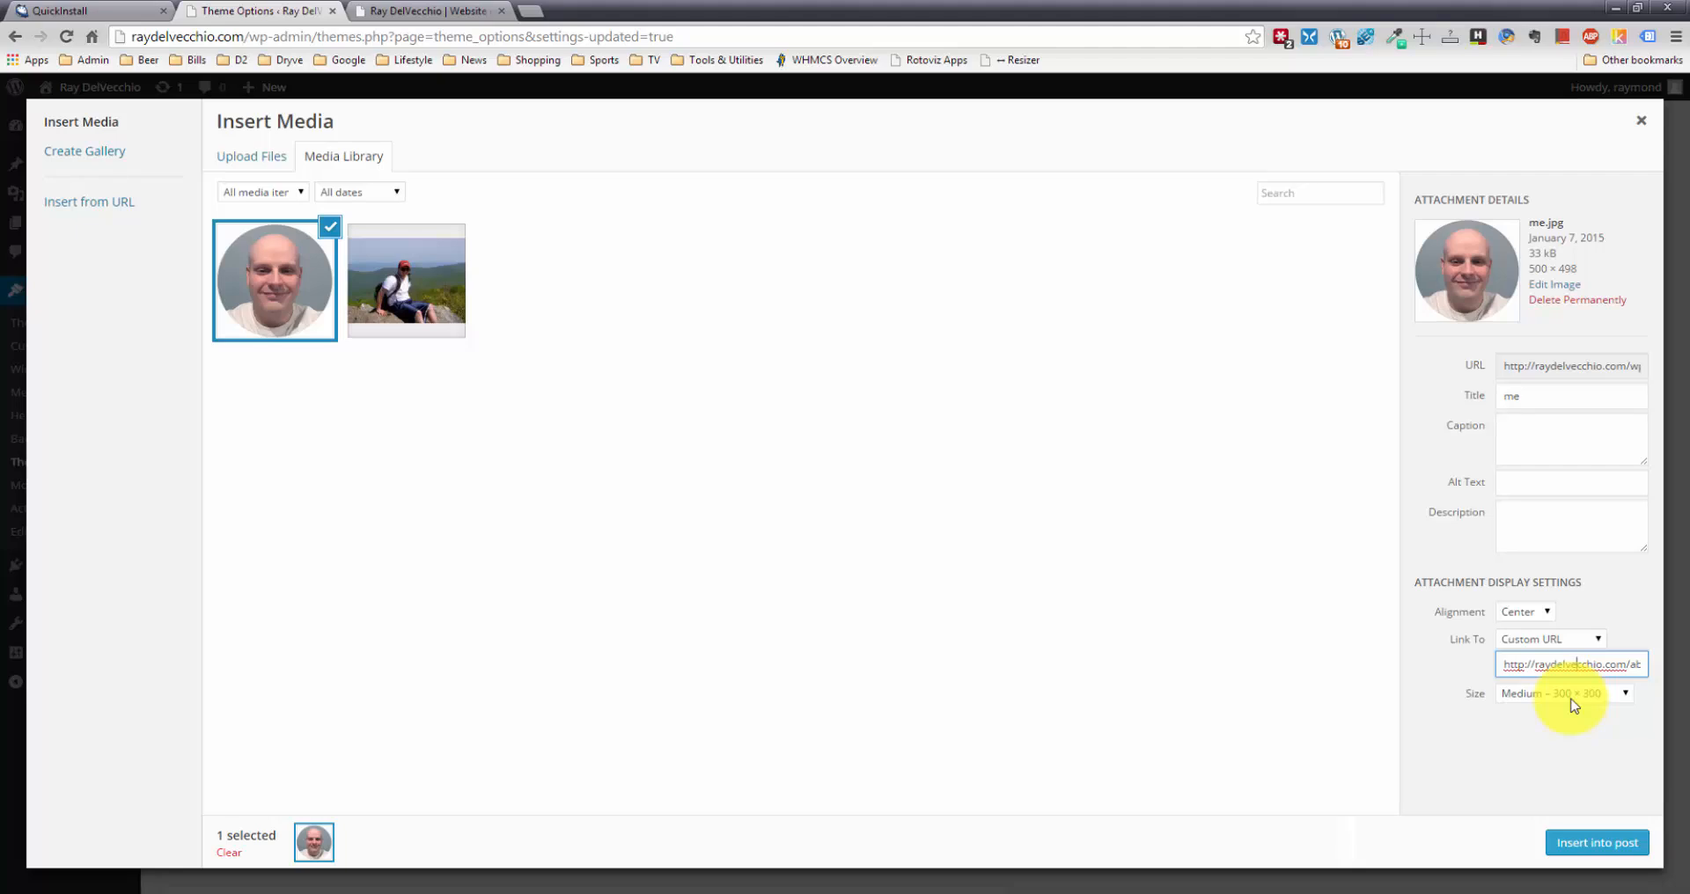
Insert the image at Medium size (300 × 300) into the featured content, save the options and reload the live home page
left_click(1574, 696)
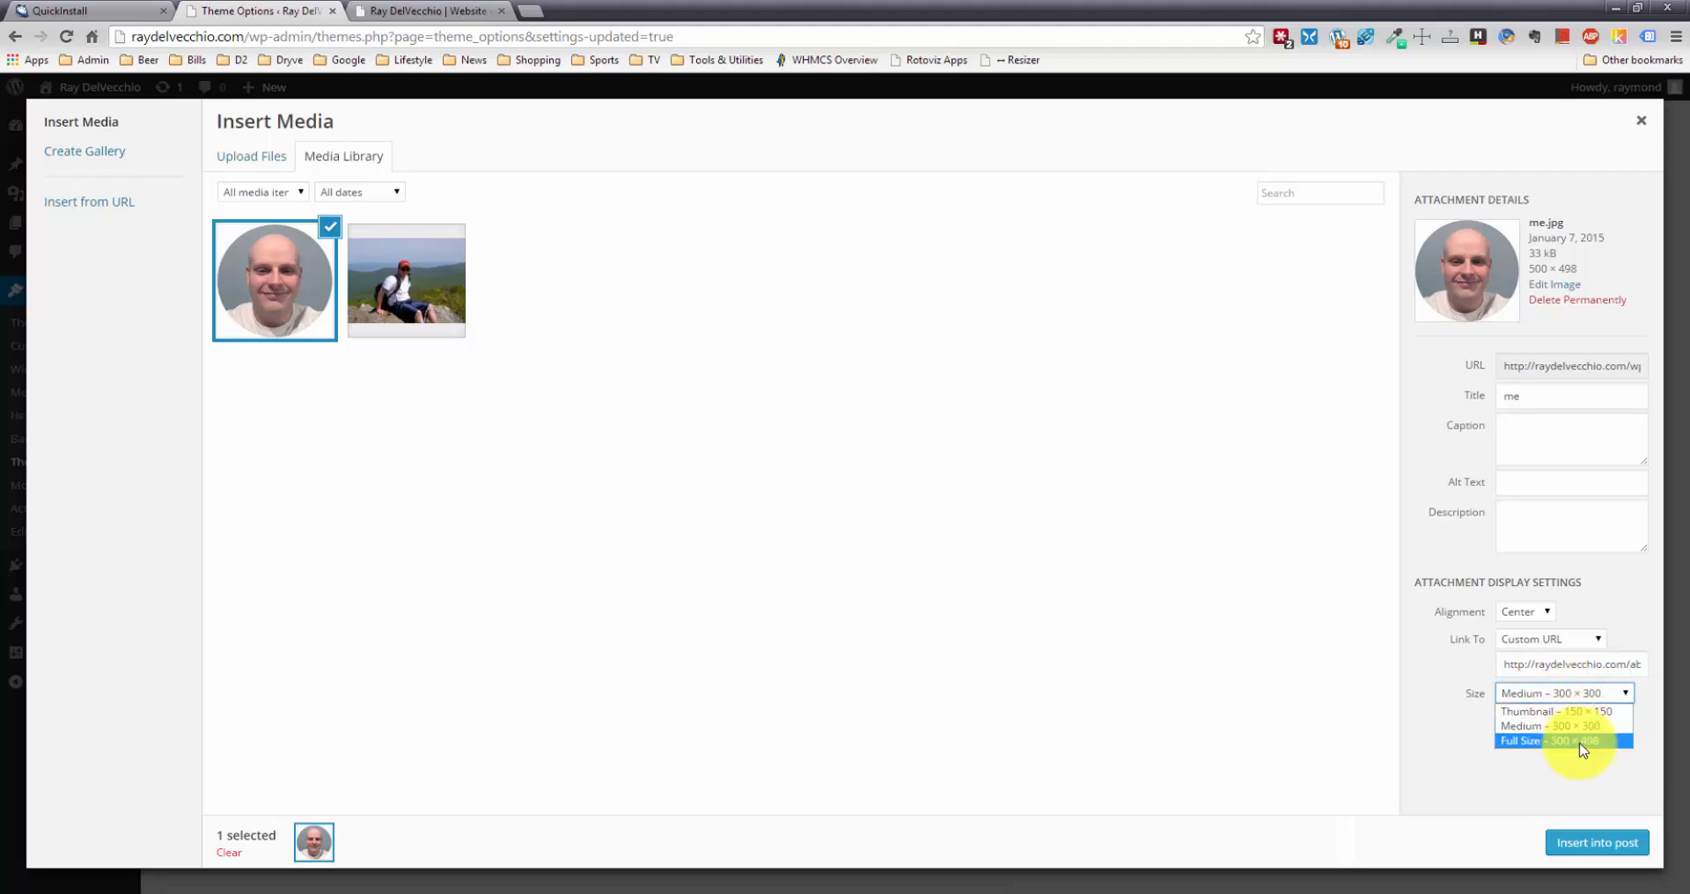
left_click(1587, 728)
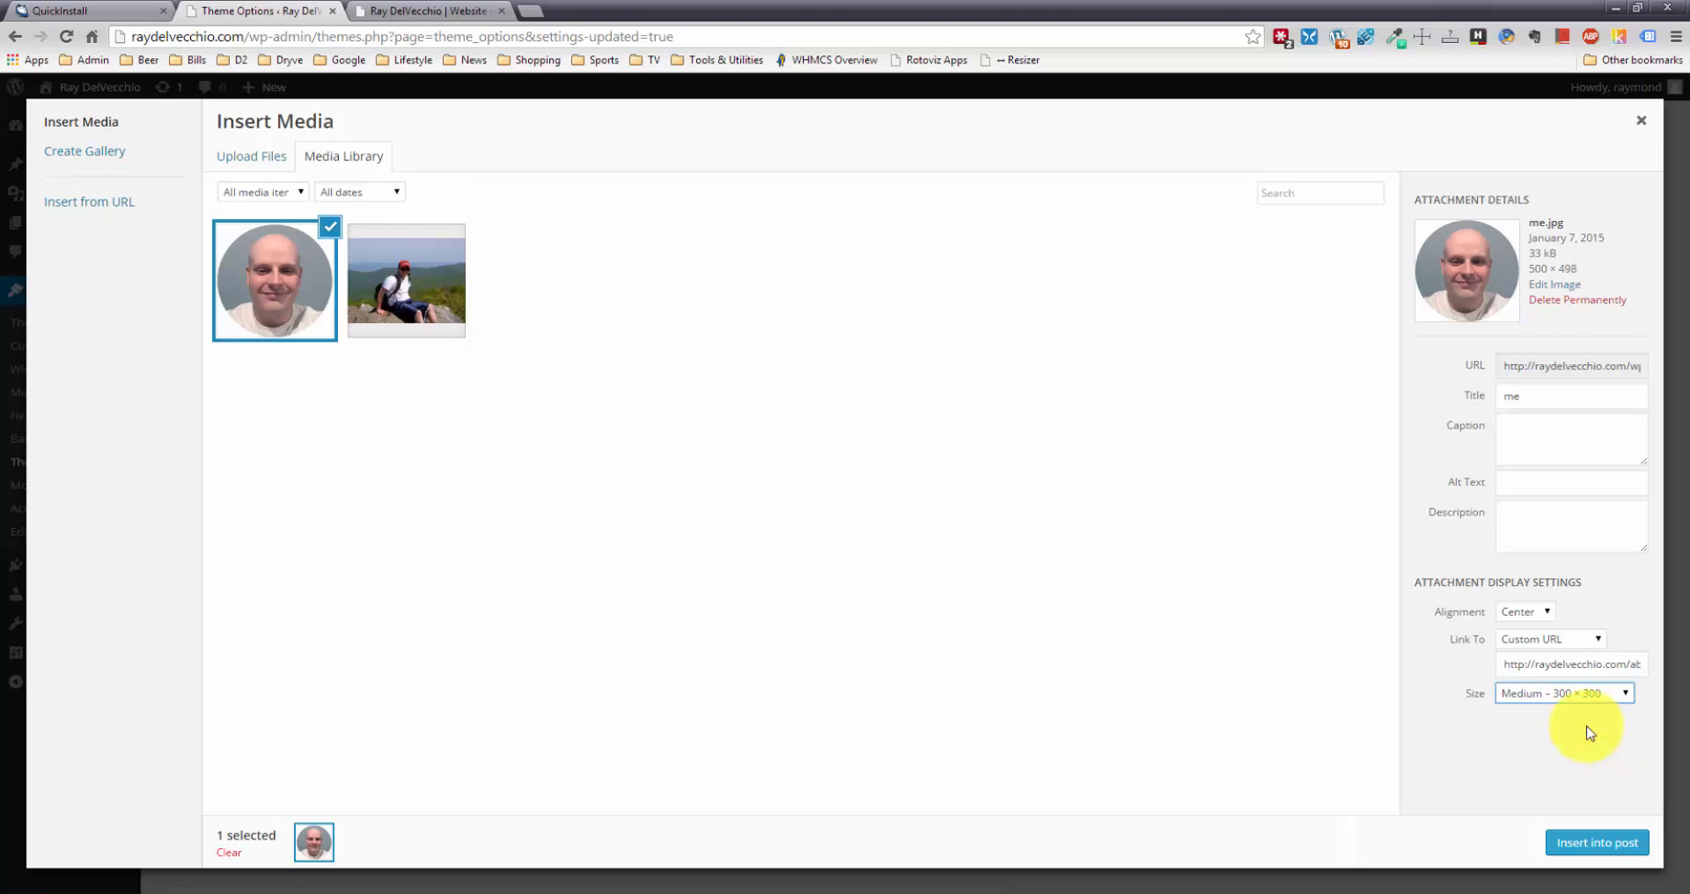
left_click(1598, 847)
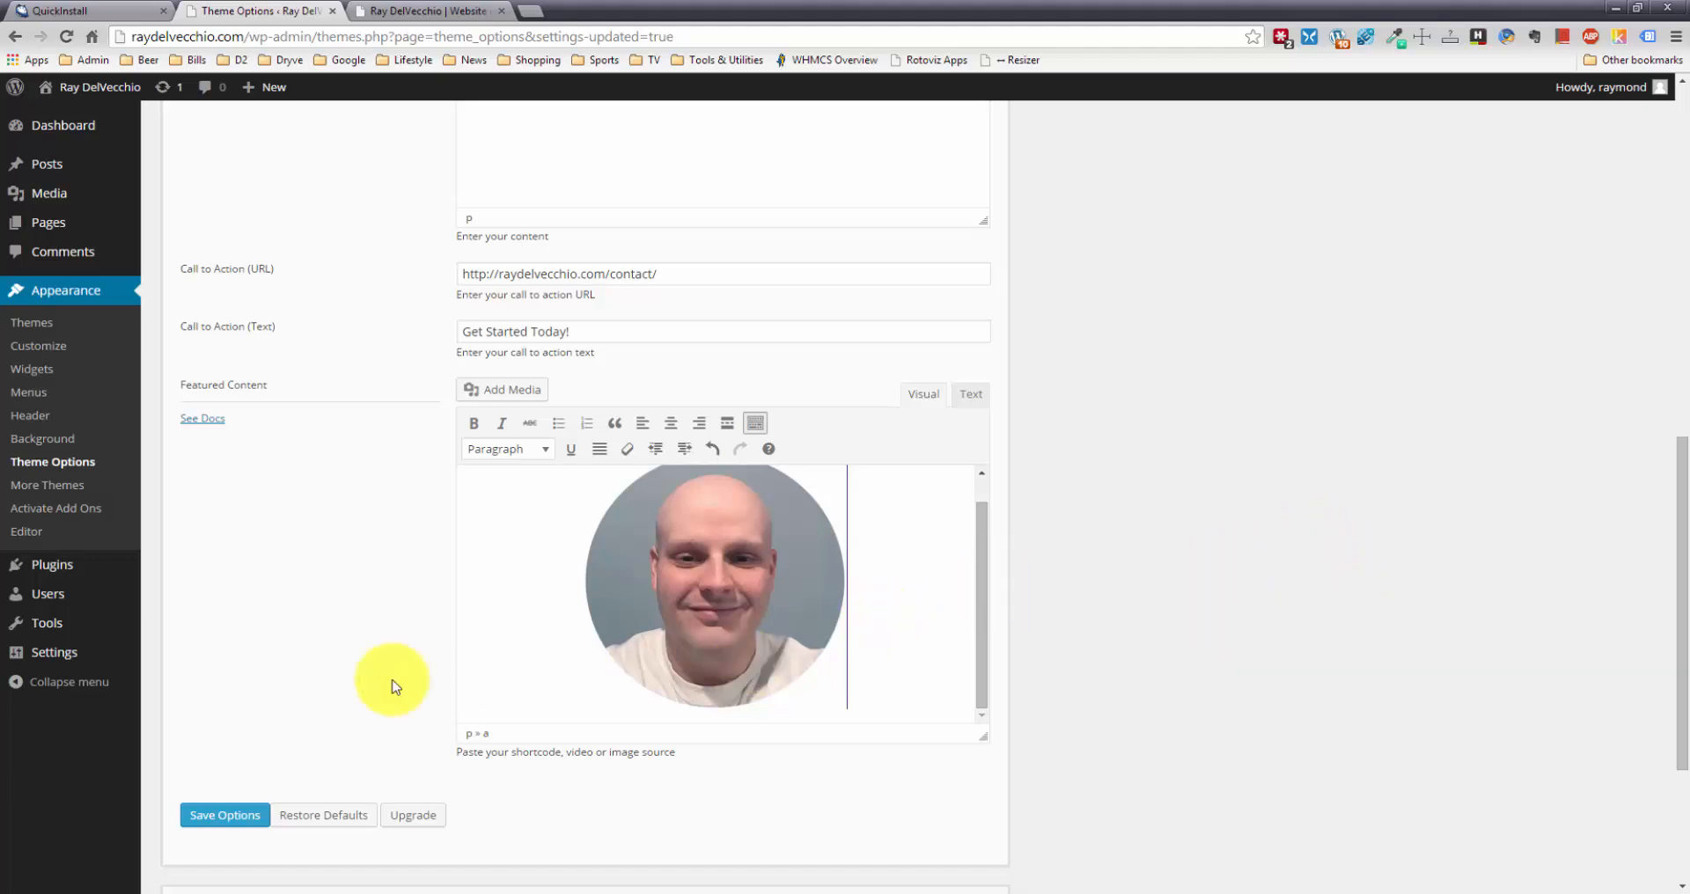
left_click(221, 816)
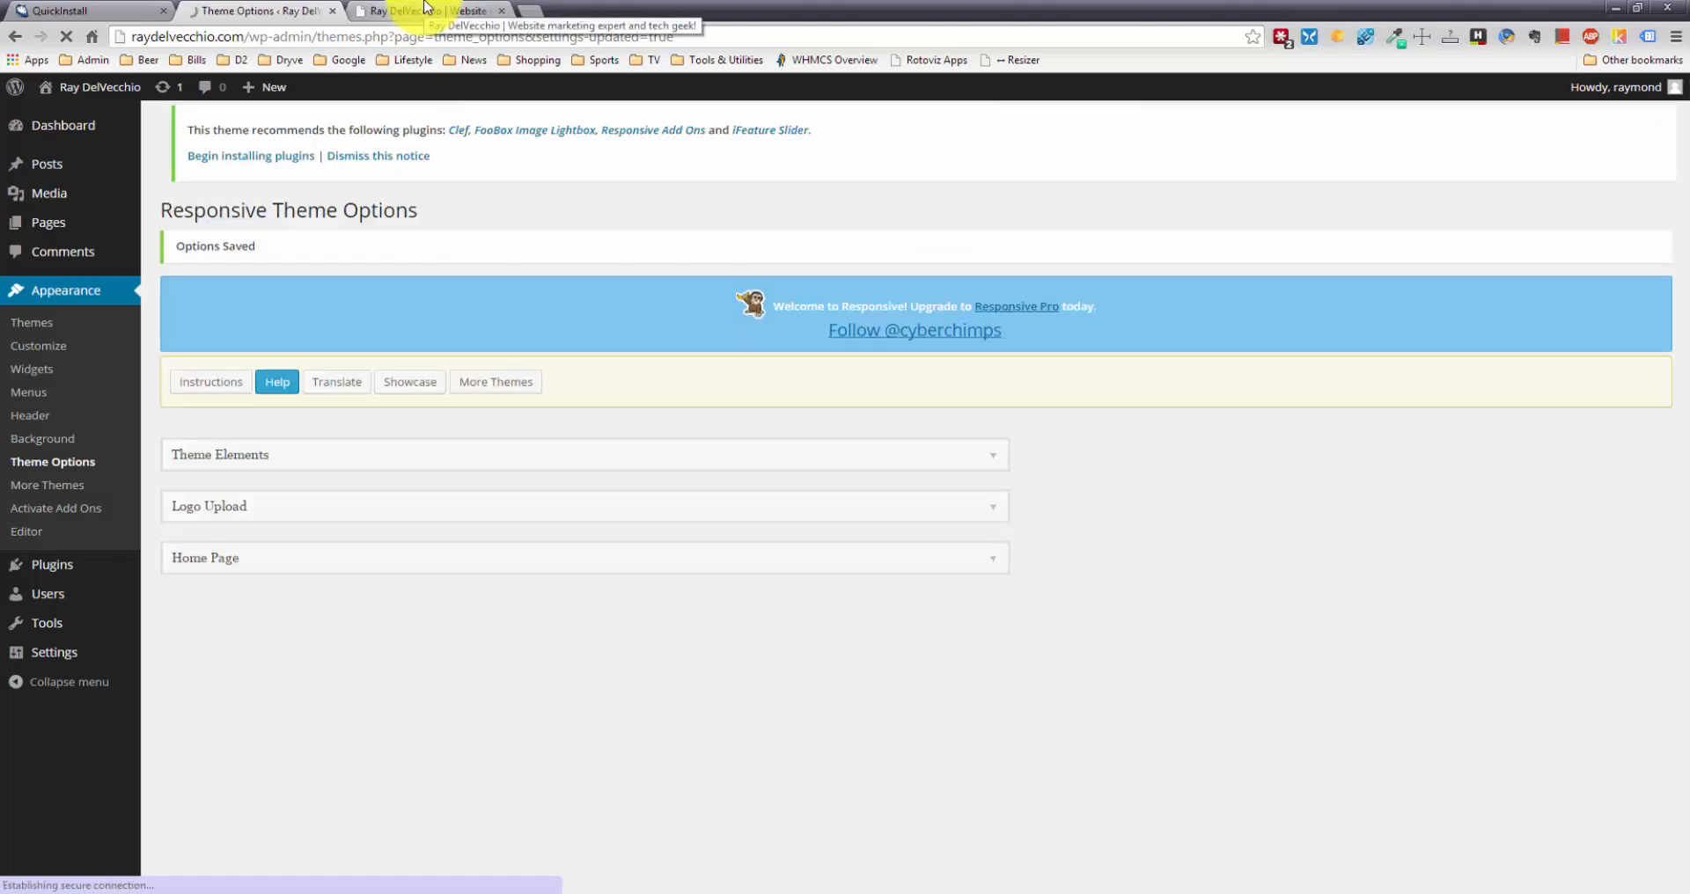
left_click(425, 10)
right_click(307, 202)
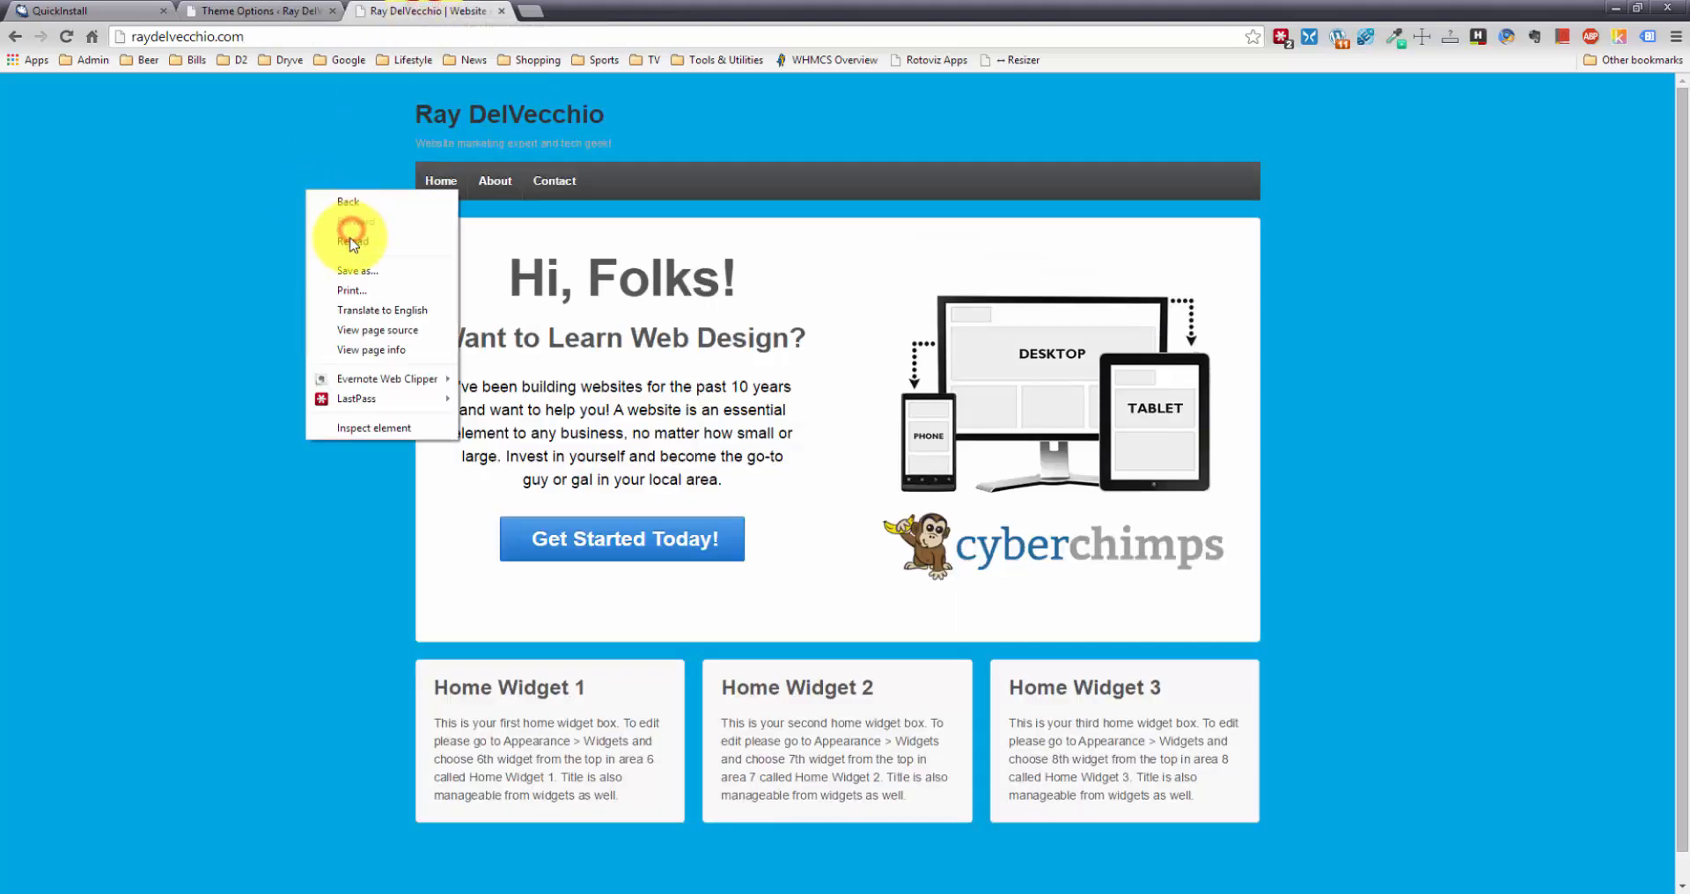
left_click(350, 239)
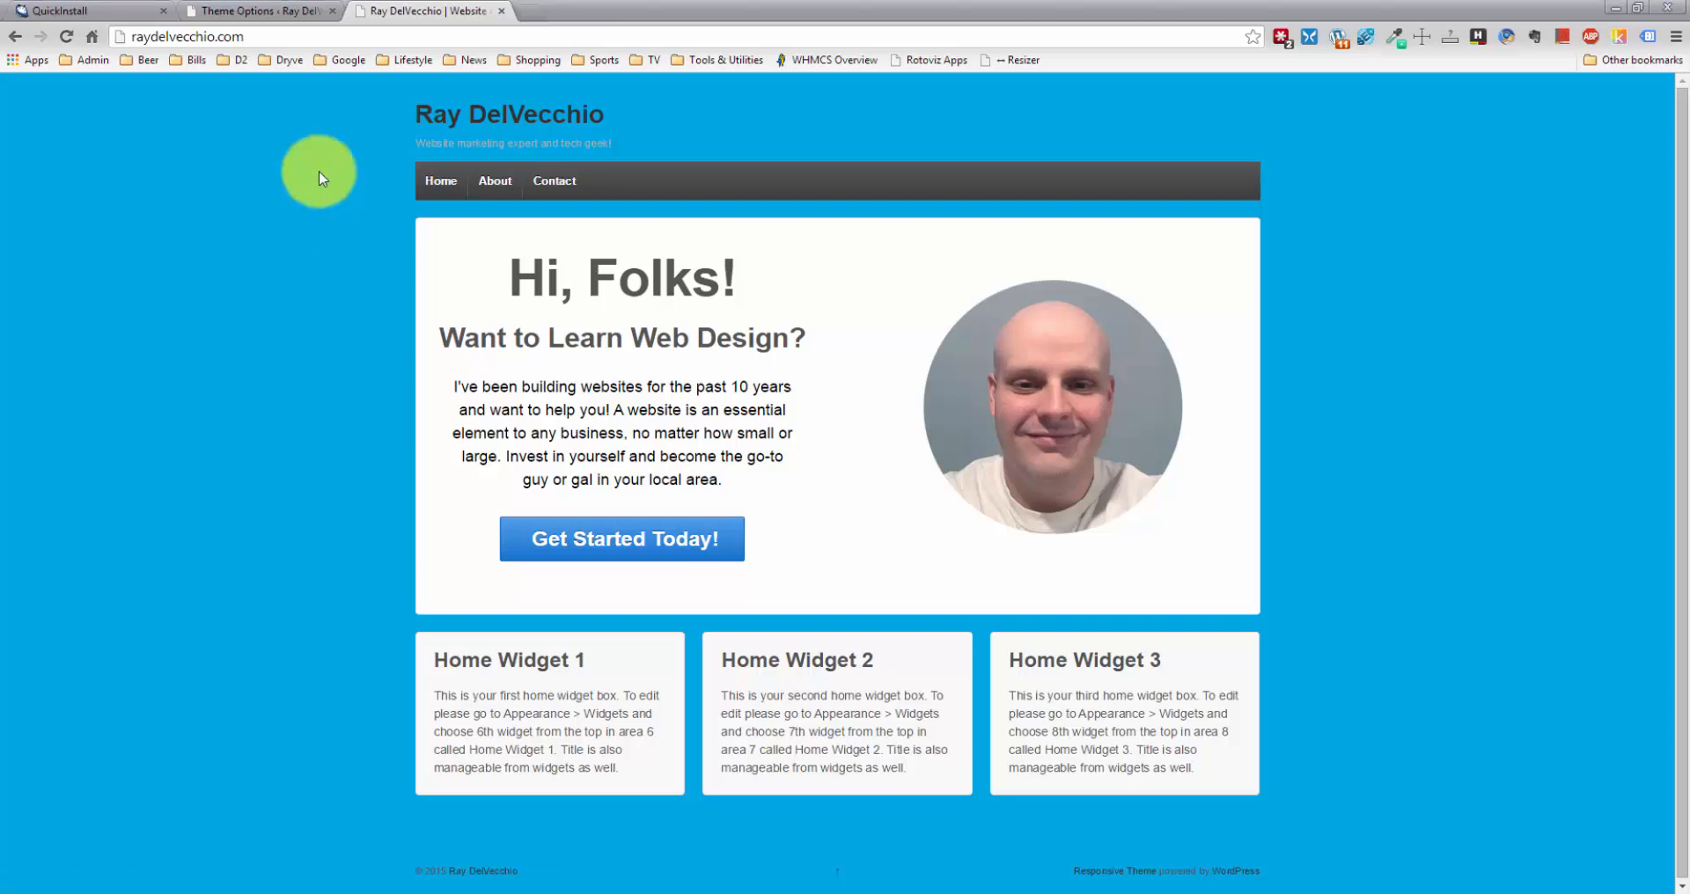
Check the live About page's layout, set the default static page layout to Full Width Page (no sidebar) and save the options
left_click(295, 16)
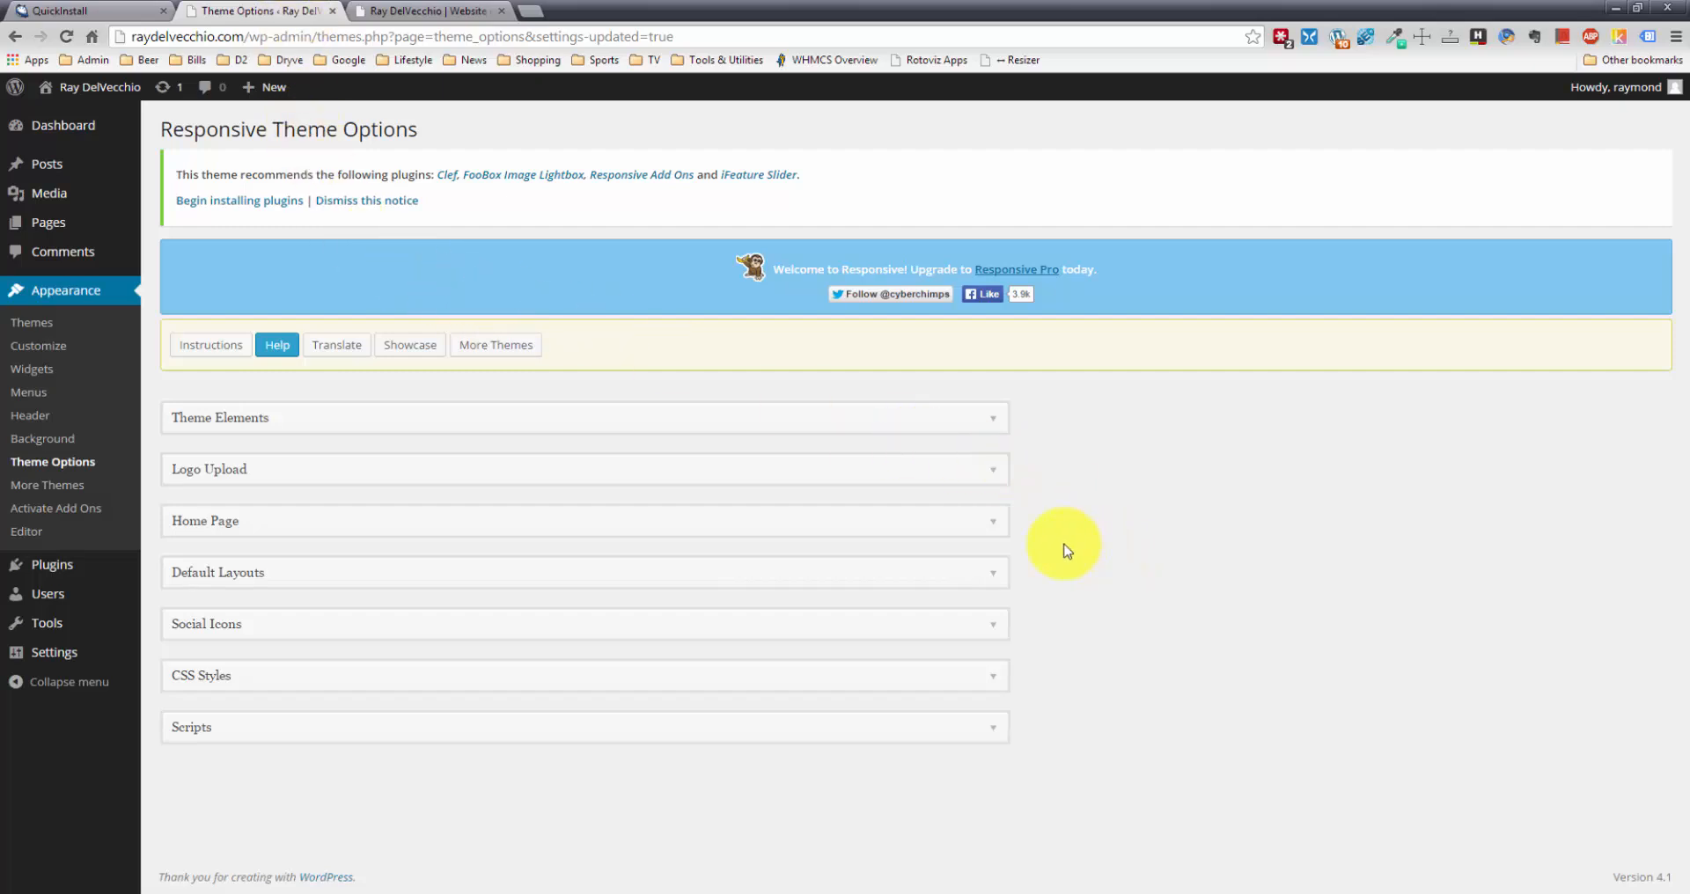
left_click(996, 576)
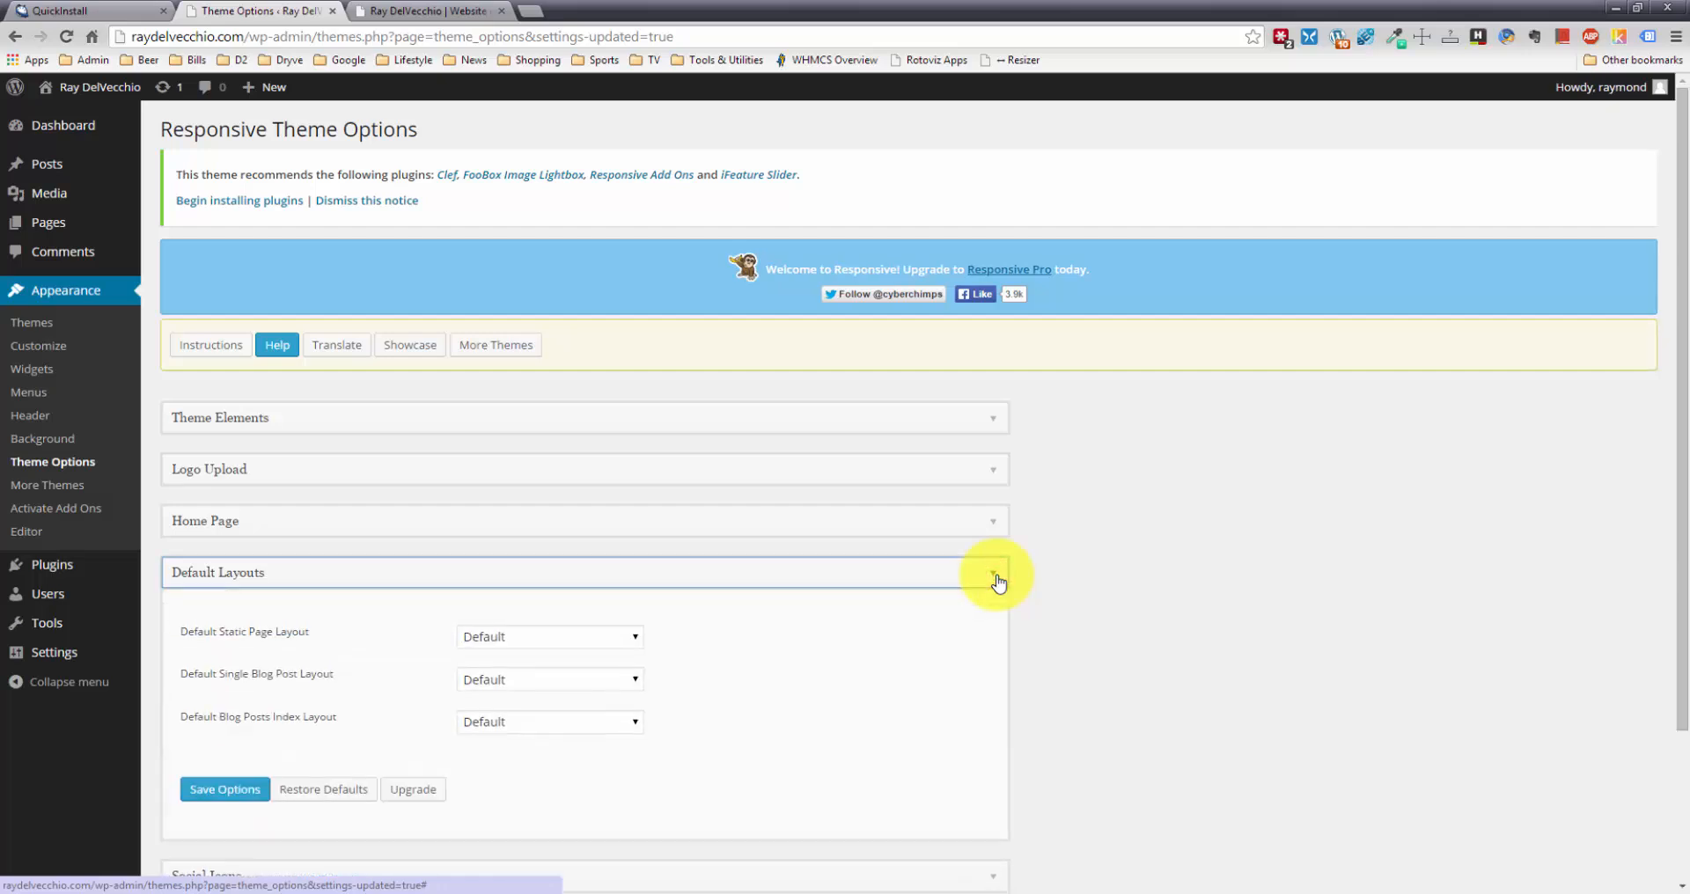
scroll(997, 581, "down", 1)
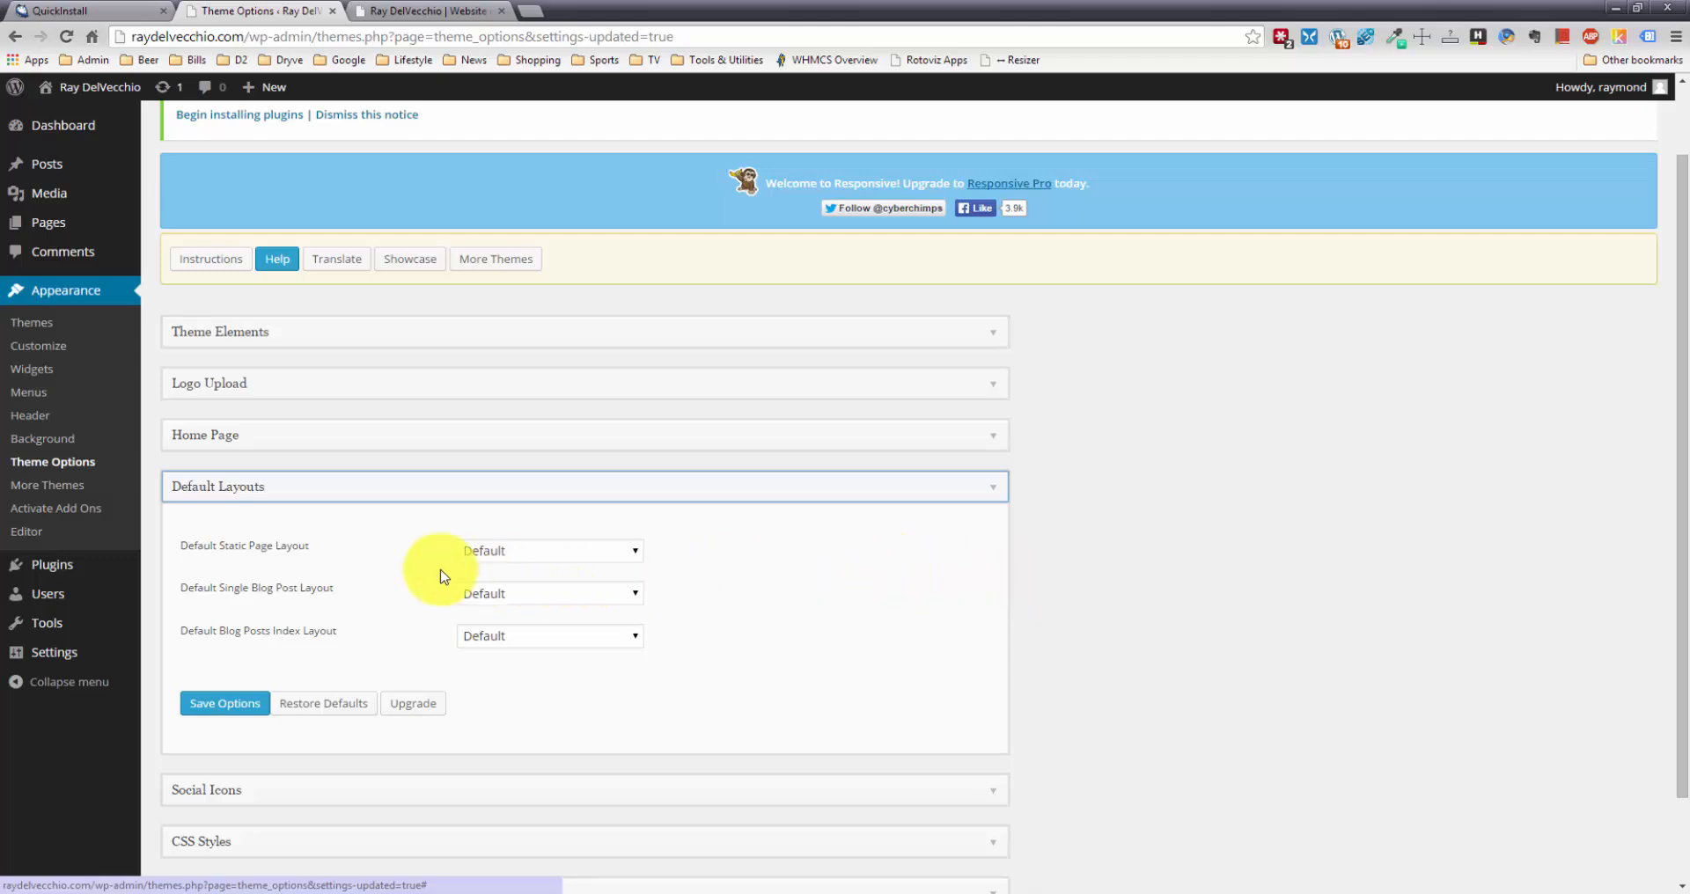
left_click(612, 552)
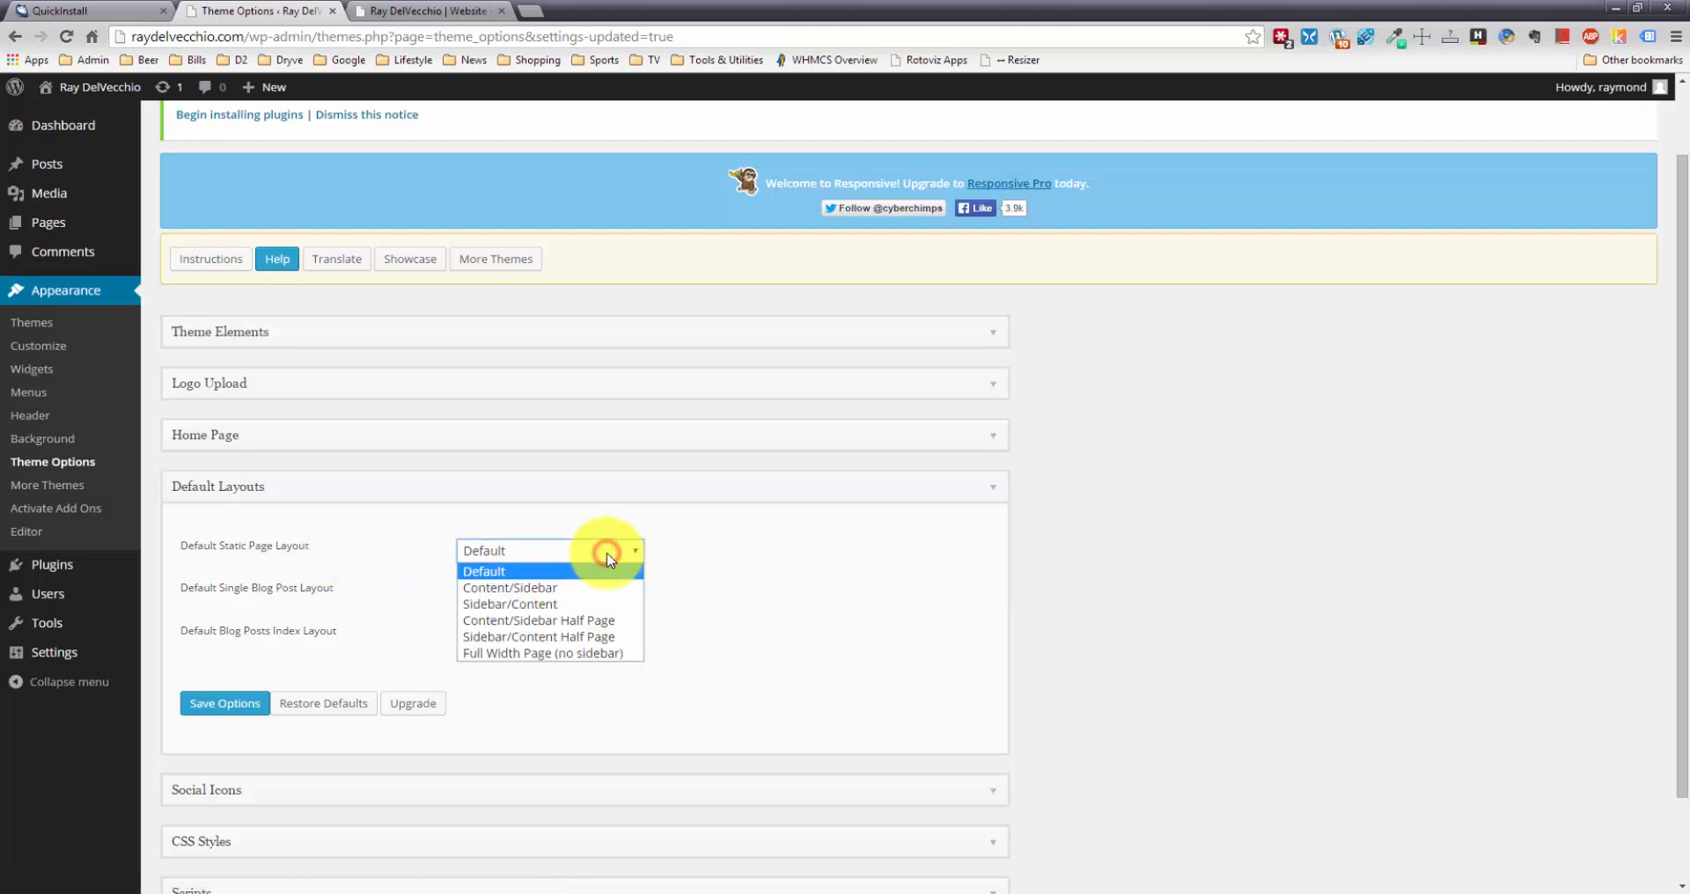
left_click(610, 561)
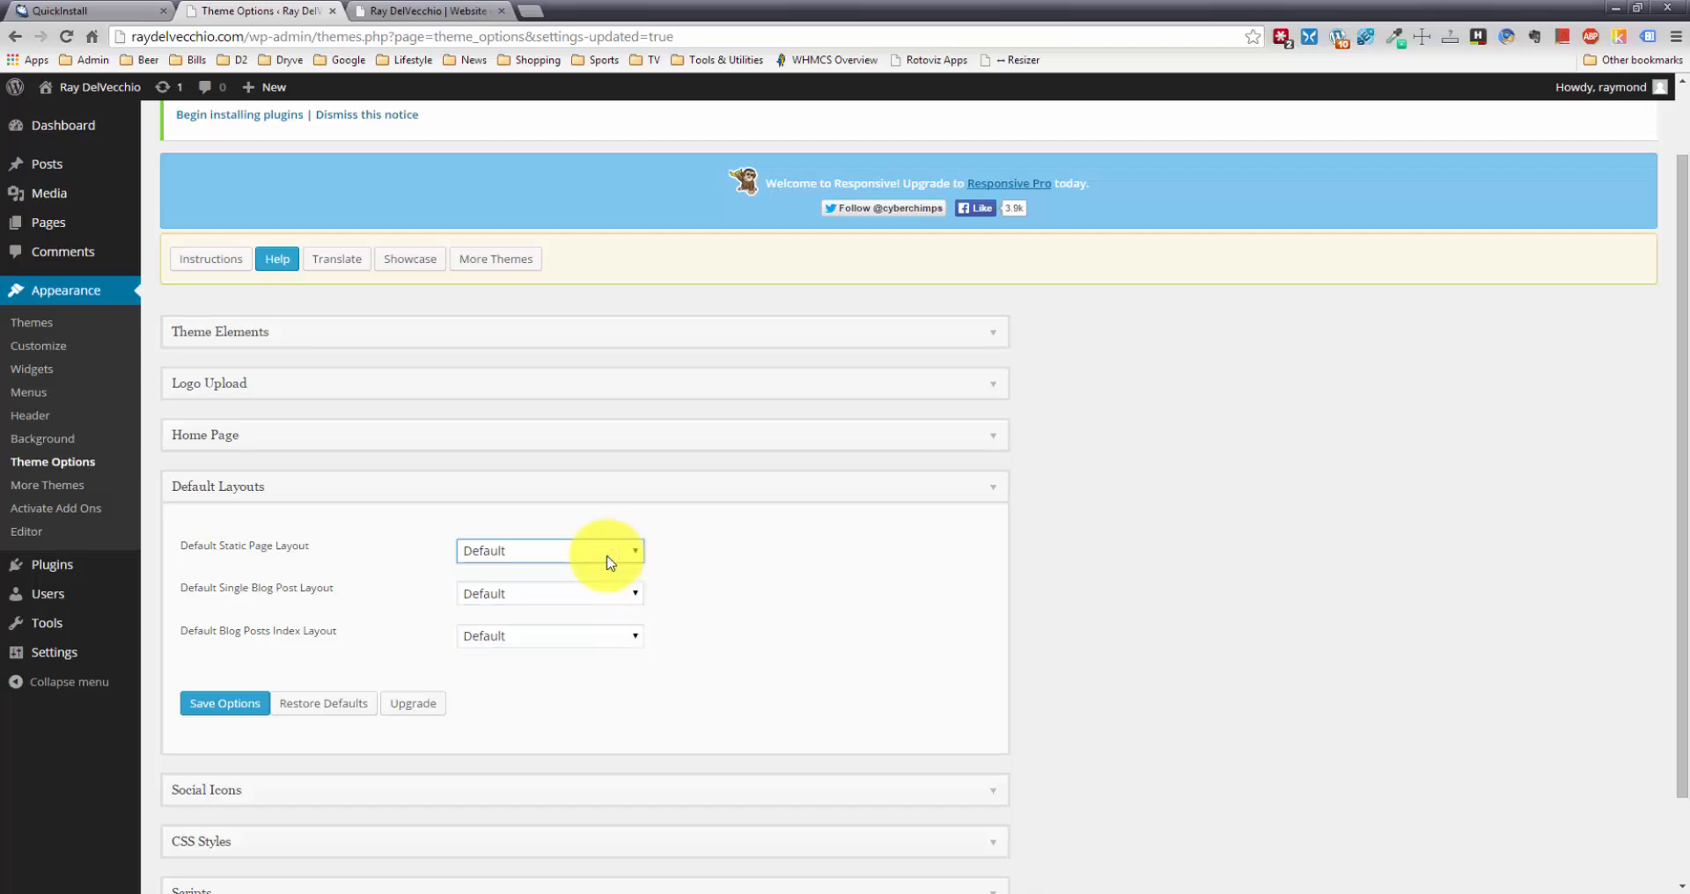
left_click(431, 11)
left_click(516, 192)
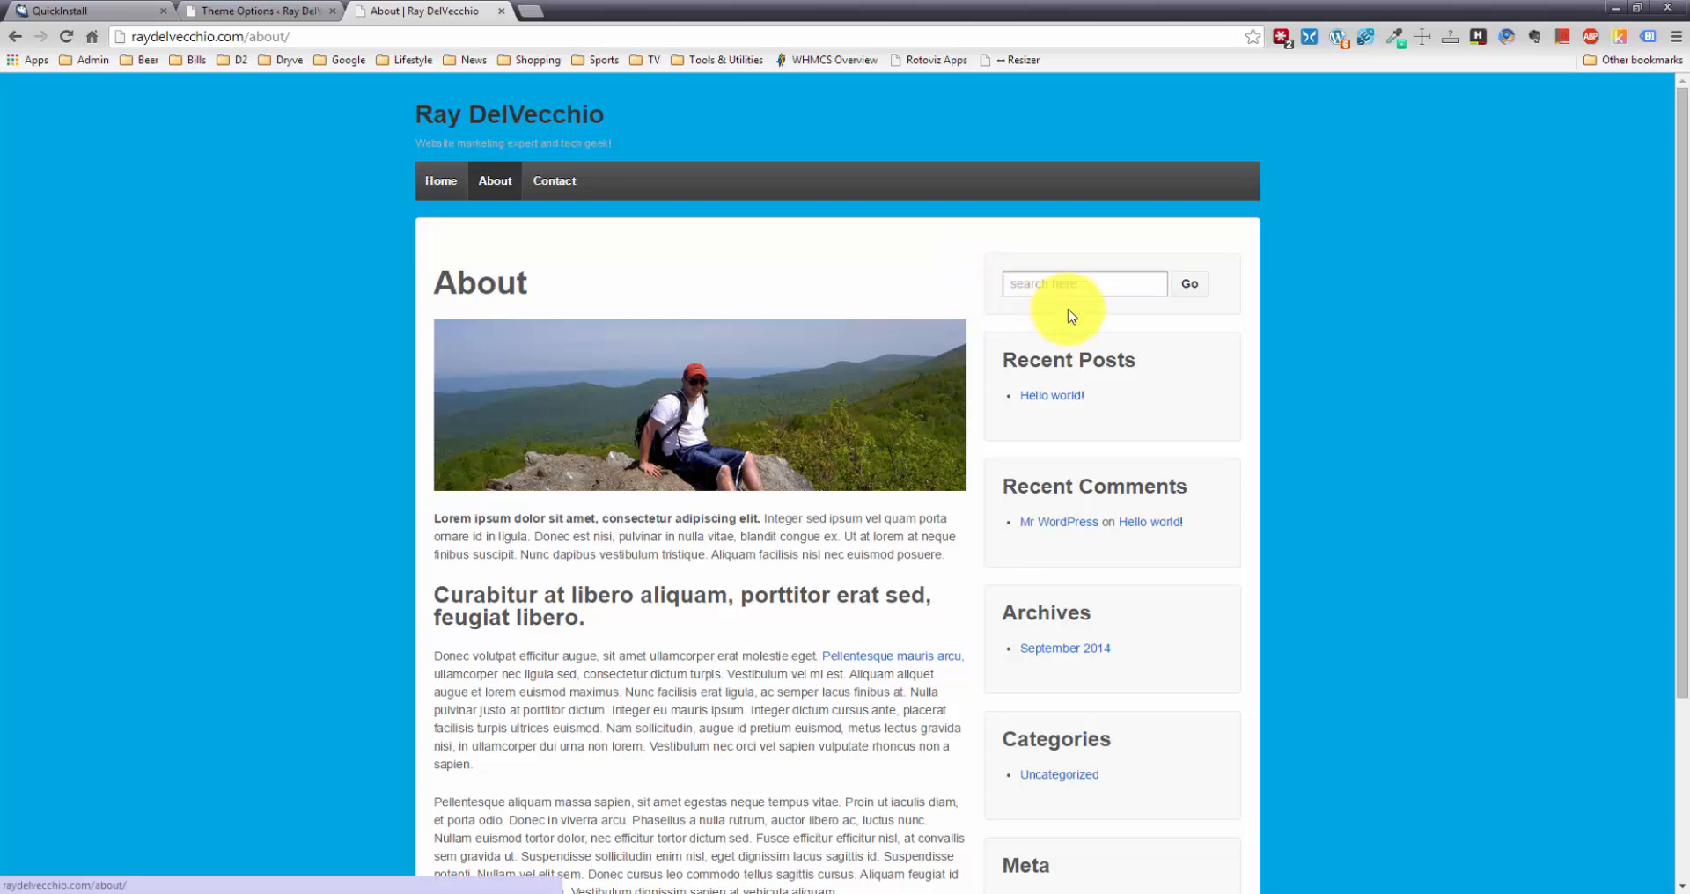
left_click(264, 10)
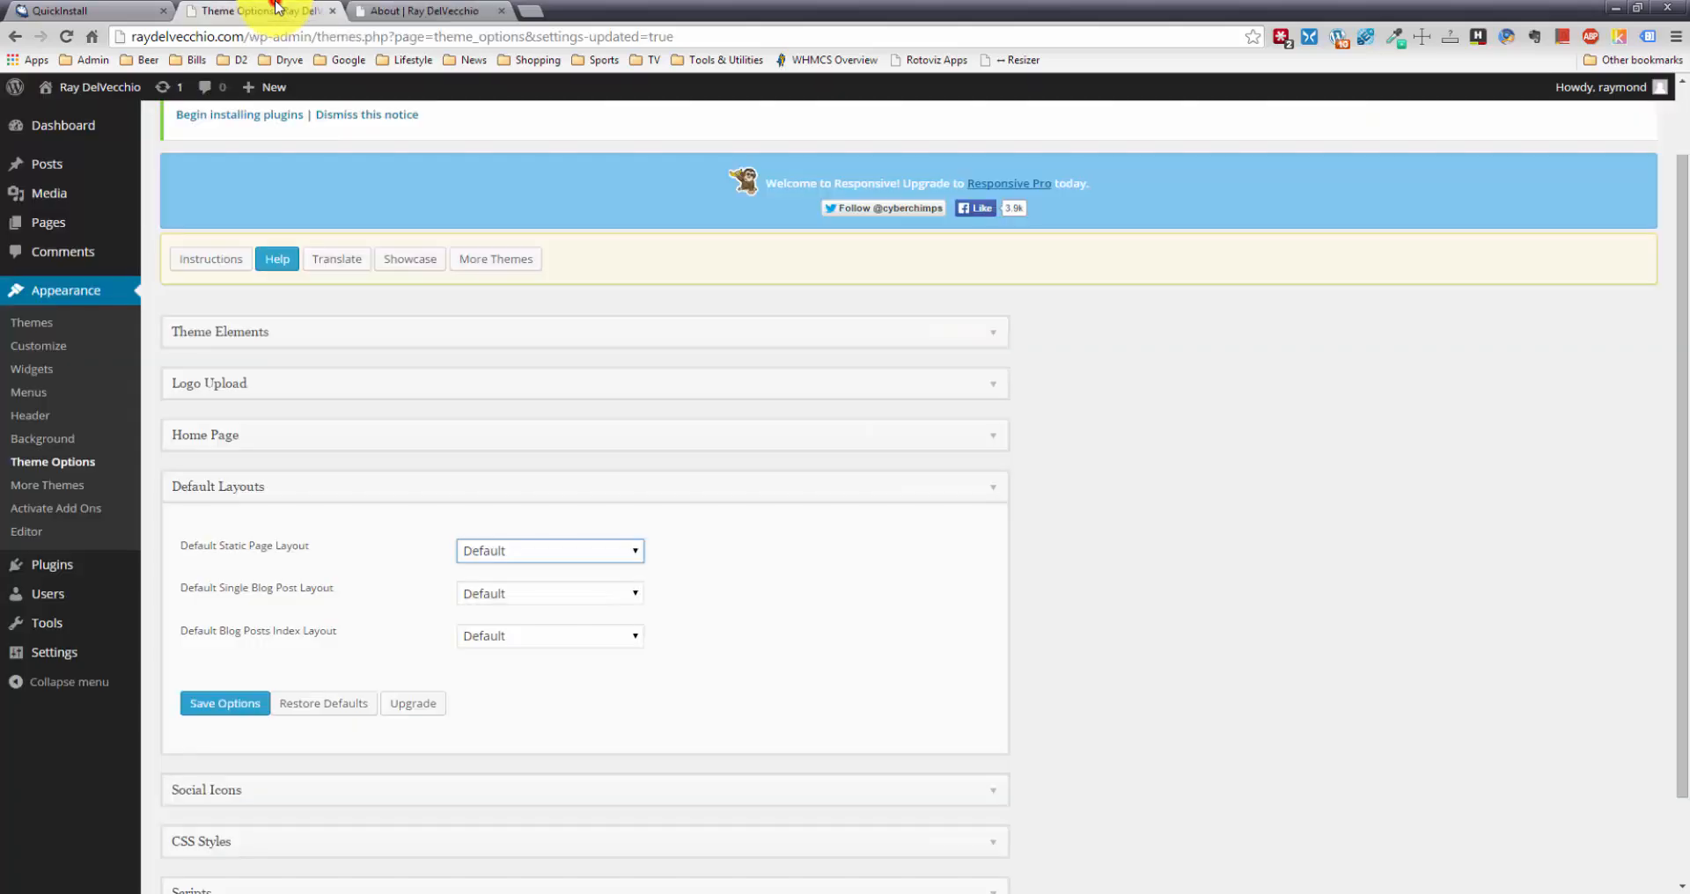
left_click(557, 548)
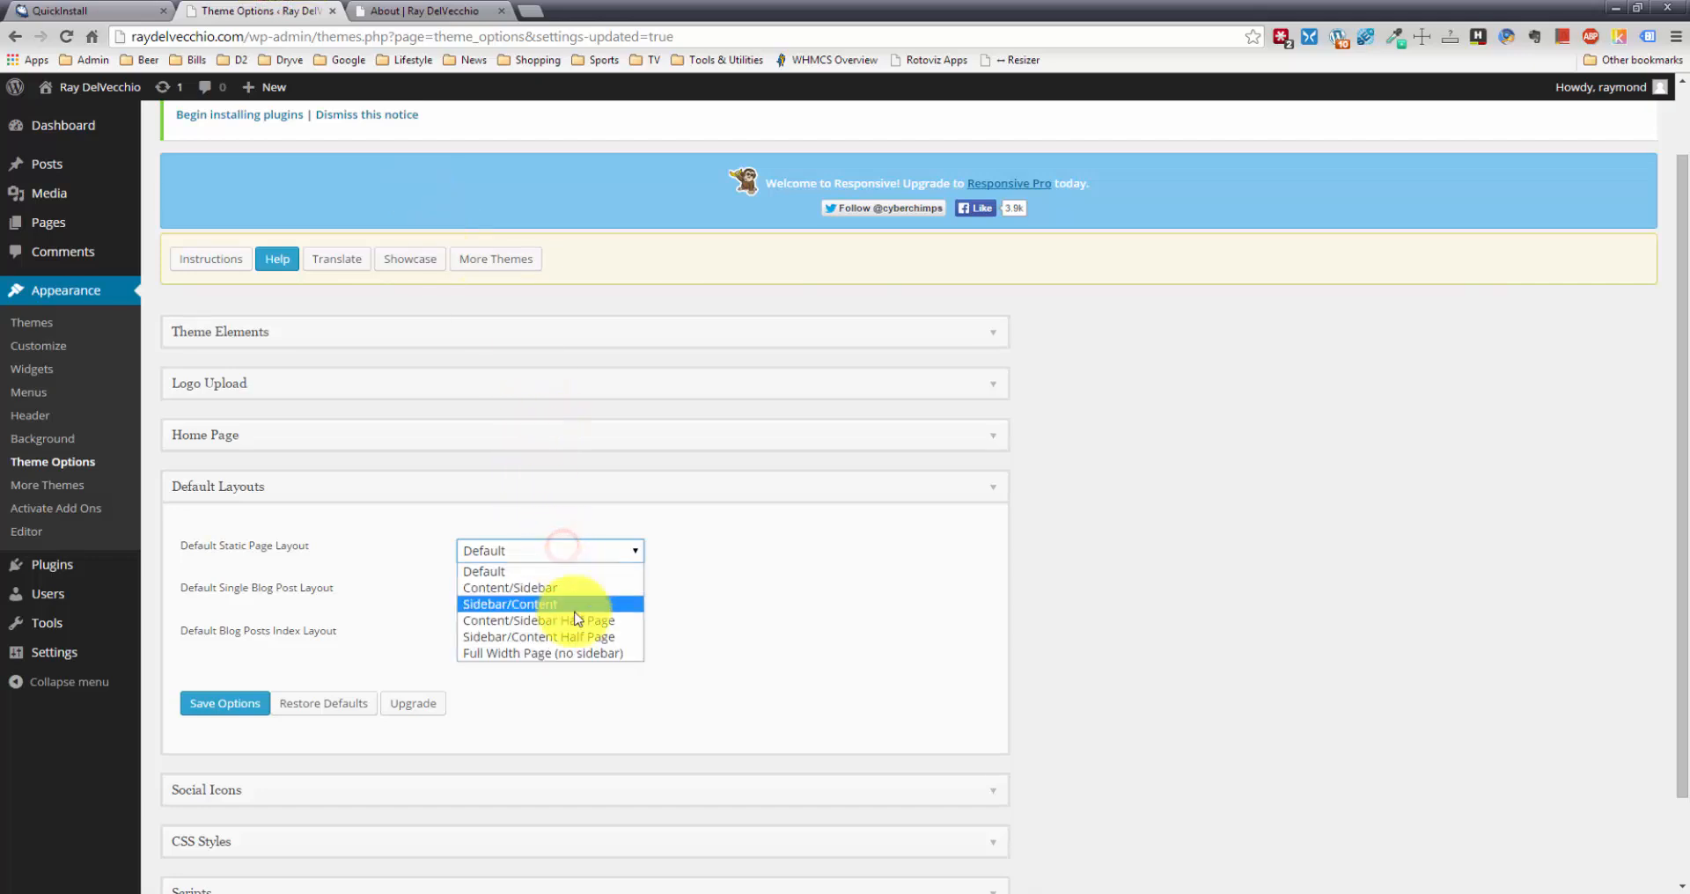
left_click(597, 654)
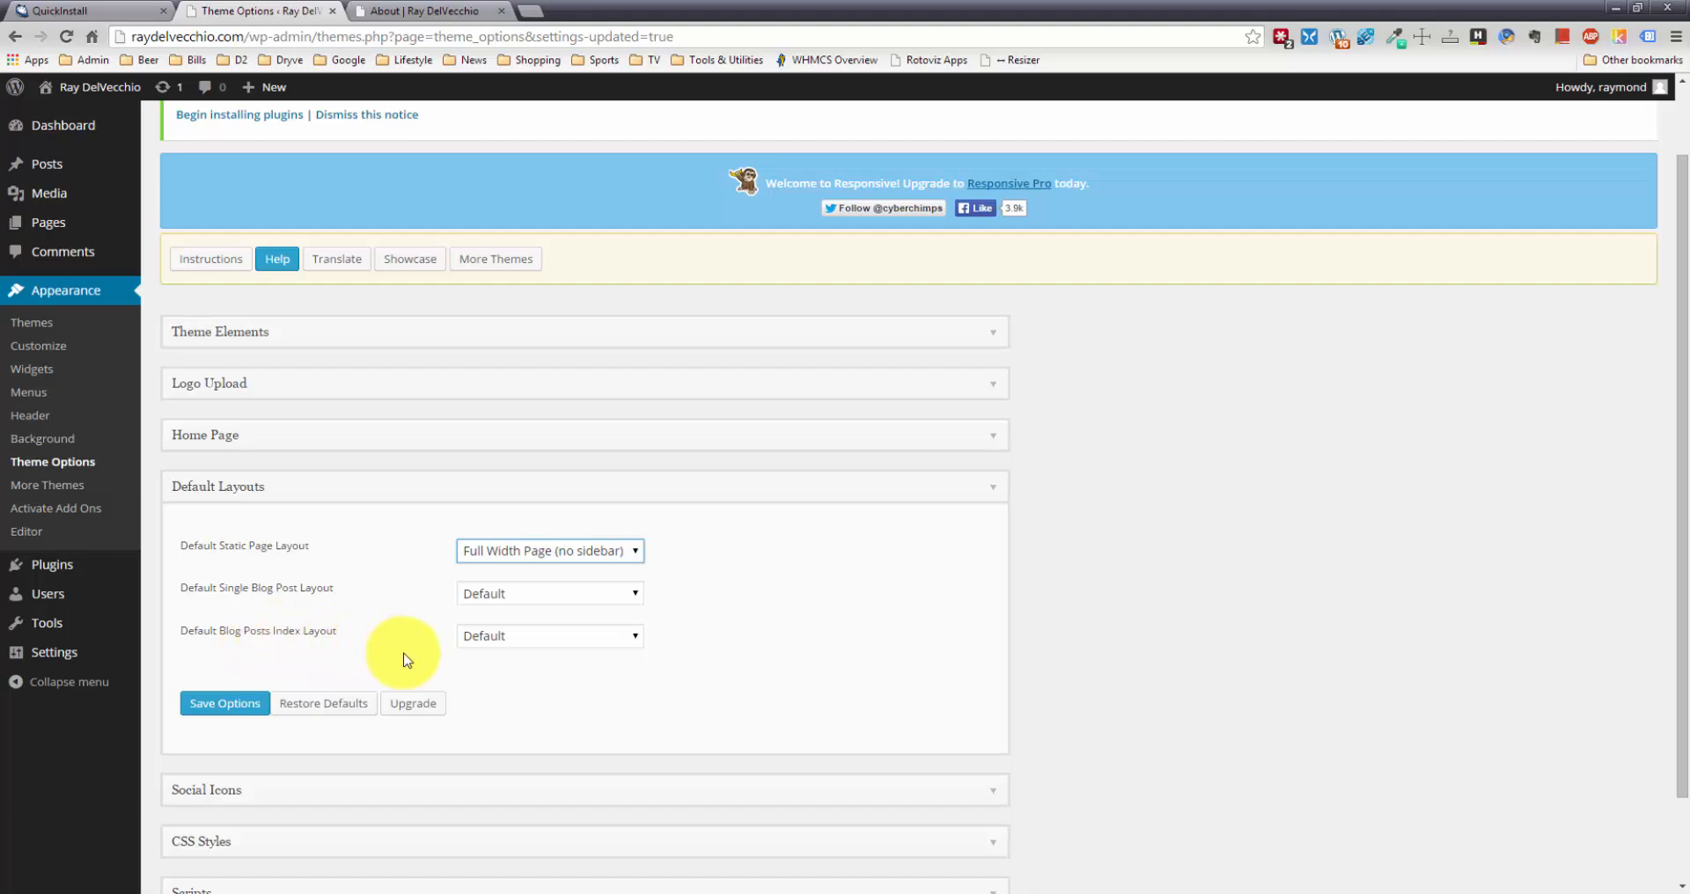
left_click(251, 704)
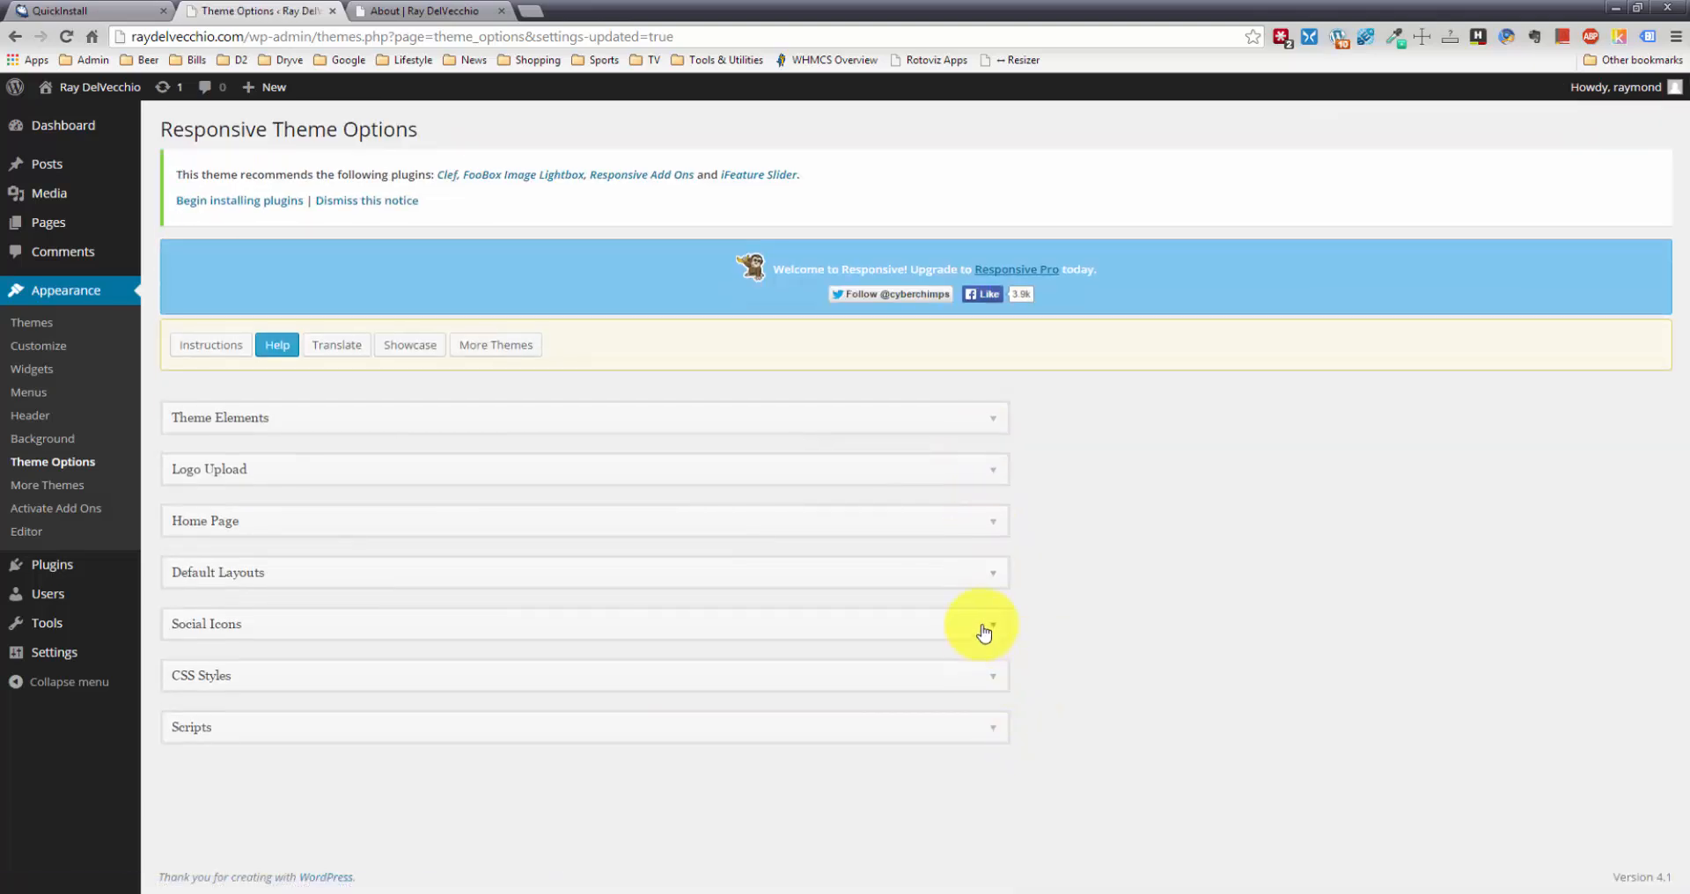
left_click(984, 632)
scroll(1170, 614, "down", 2)
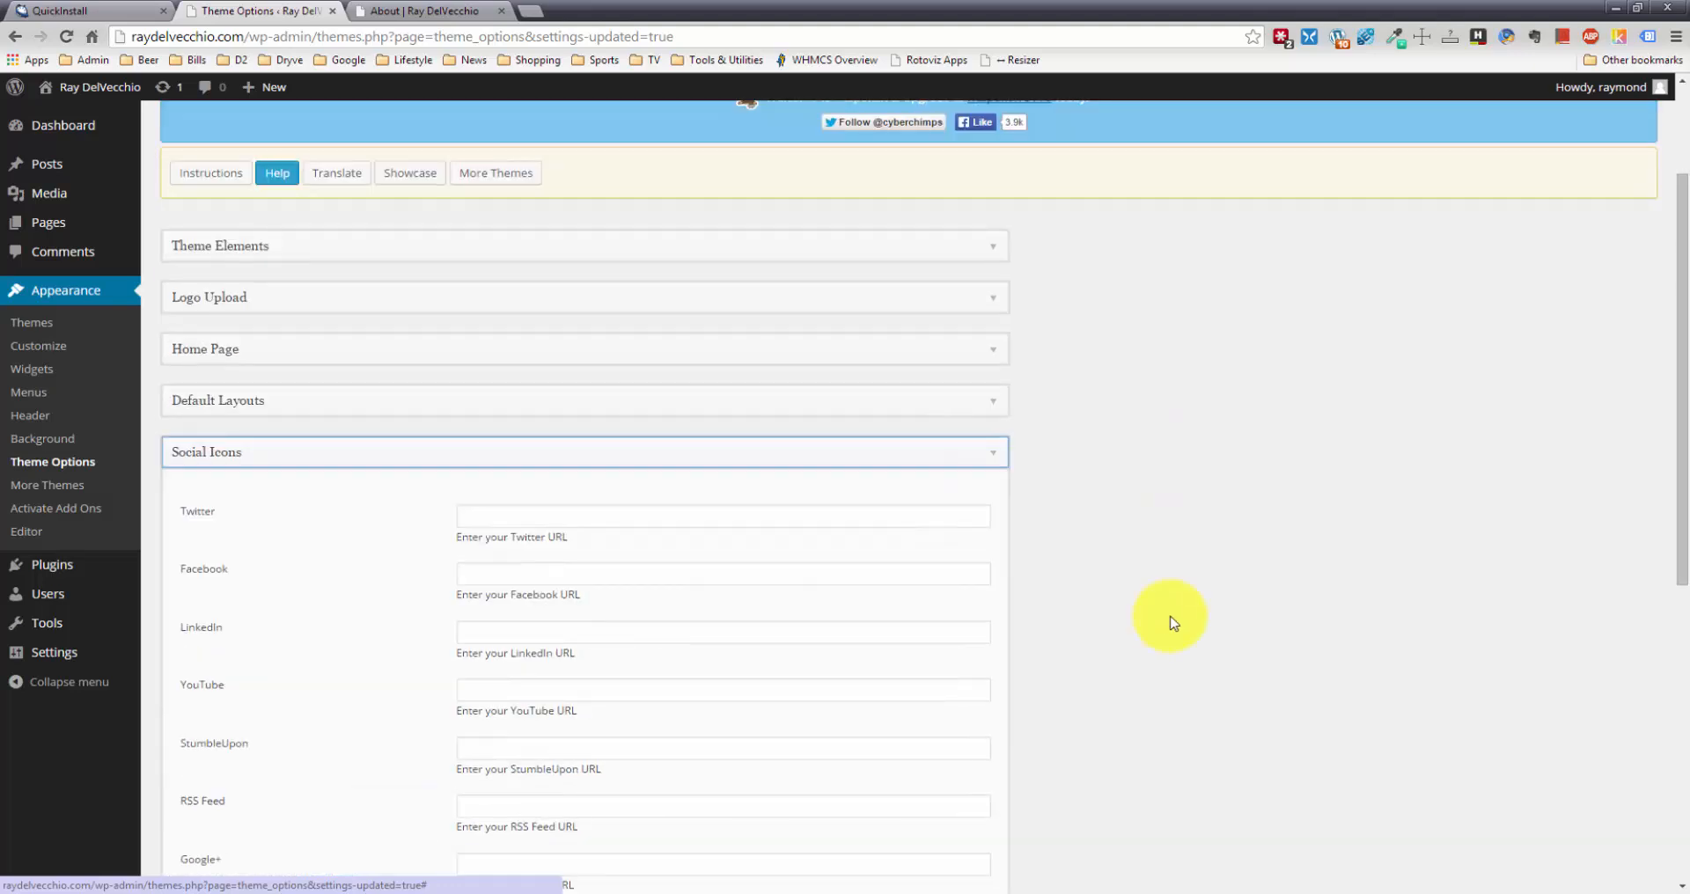
scroll(1170, 623, "down", 3)
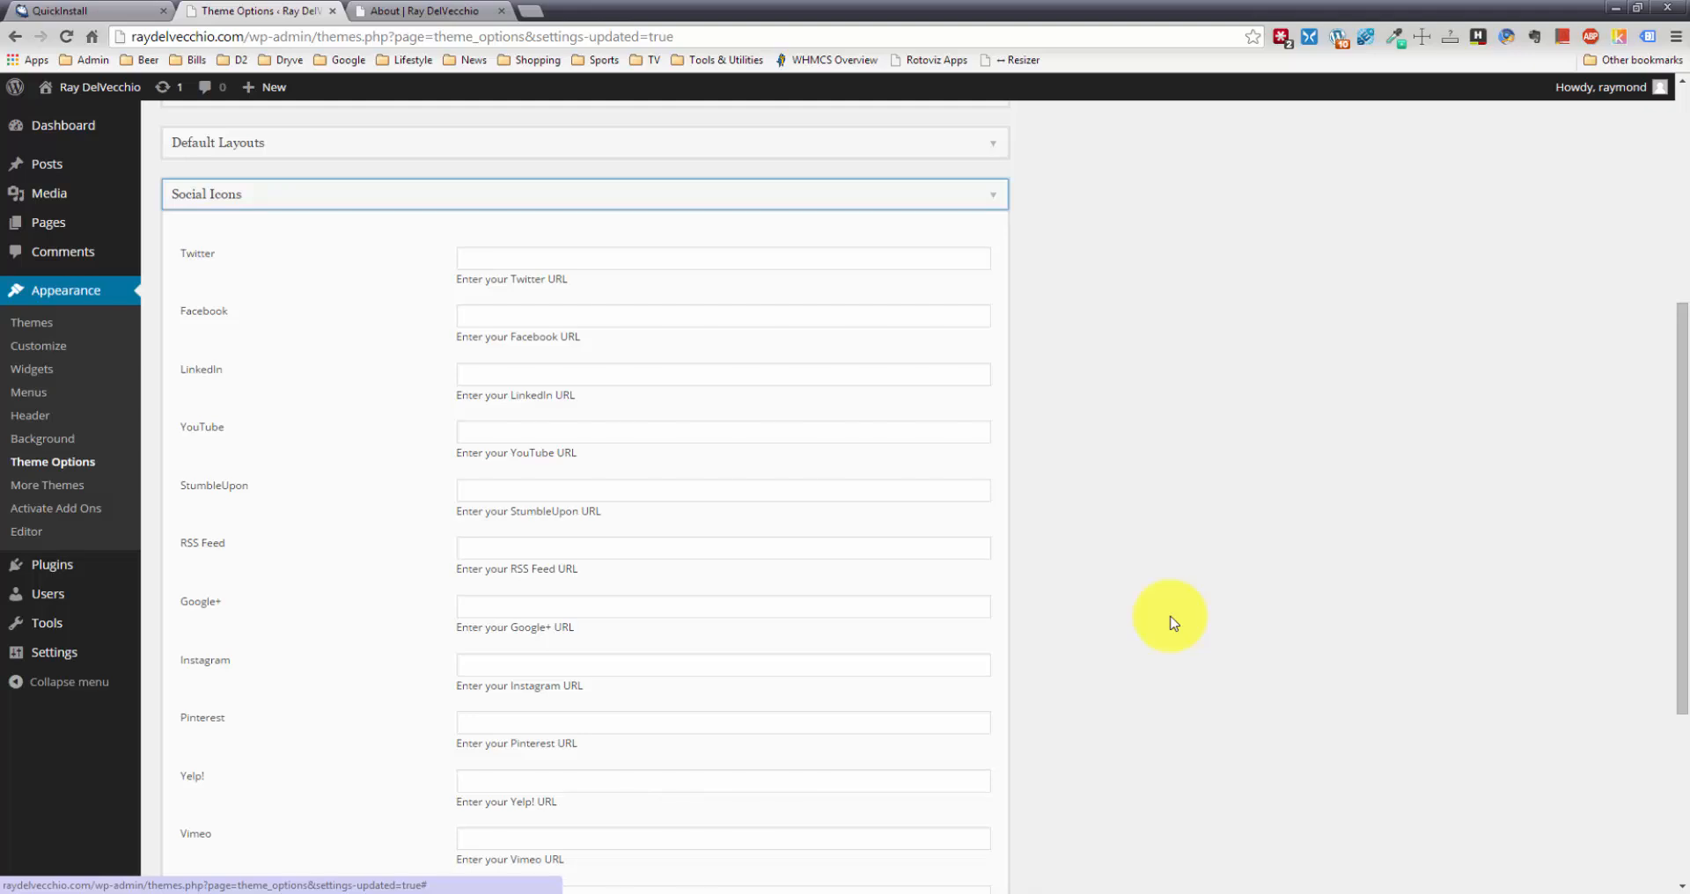
scroll(1173, 622, "up", 1)
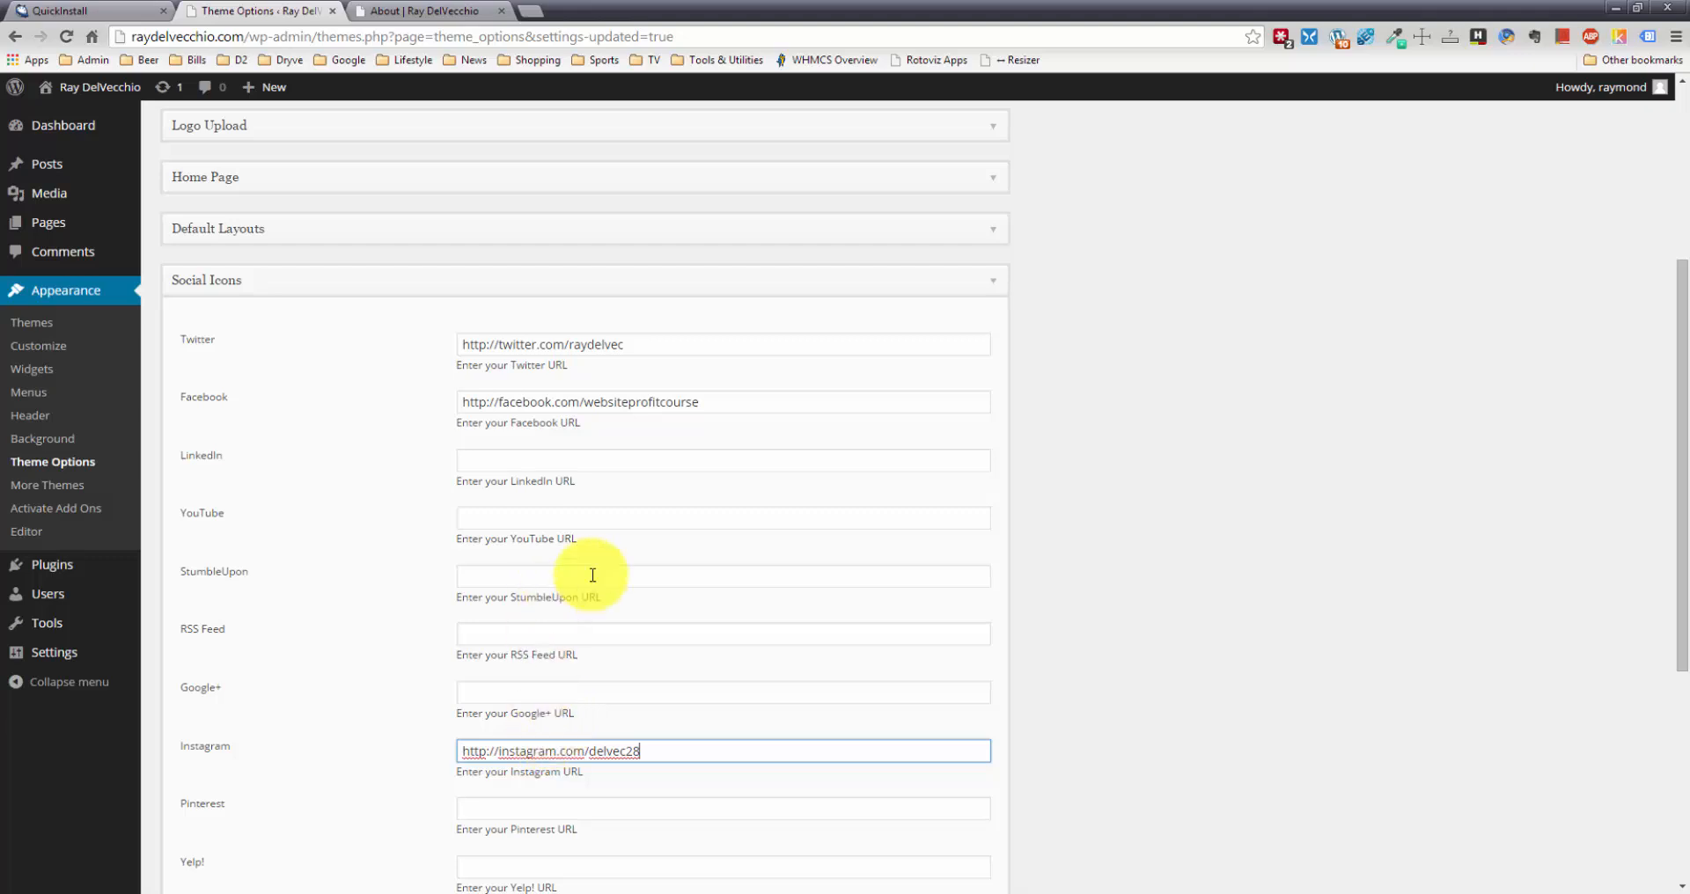
scroll(853, 483, "down", 5)
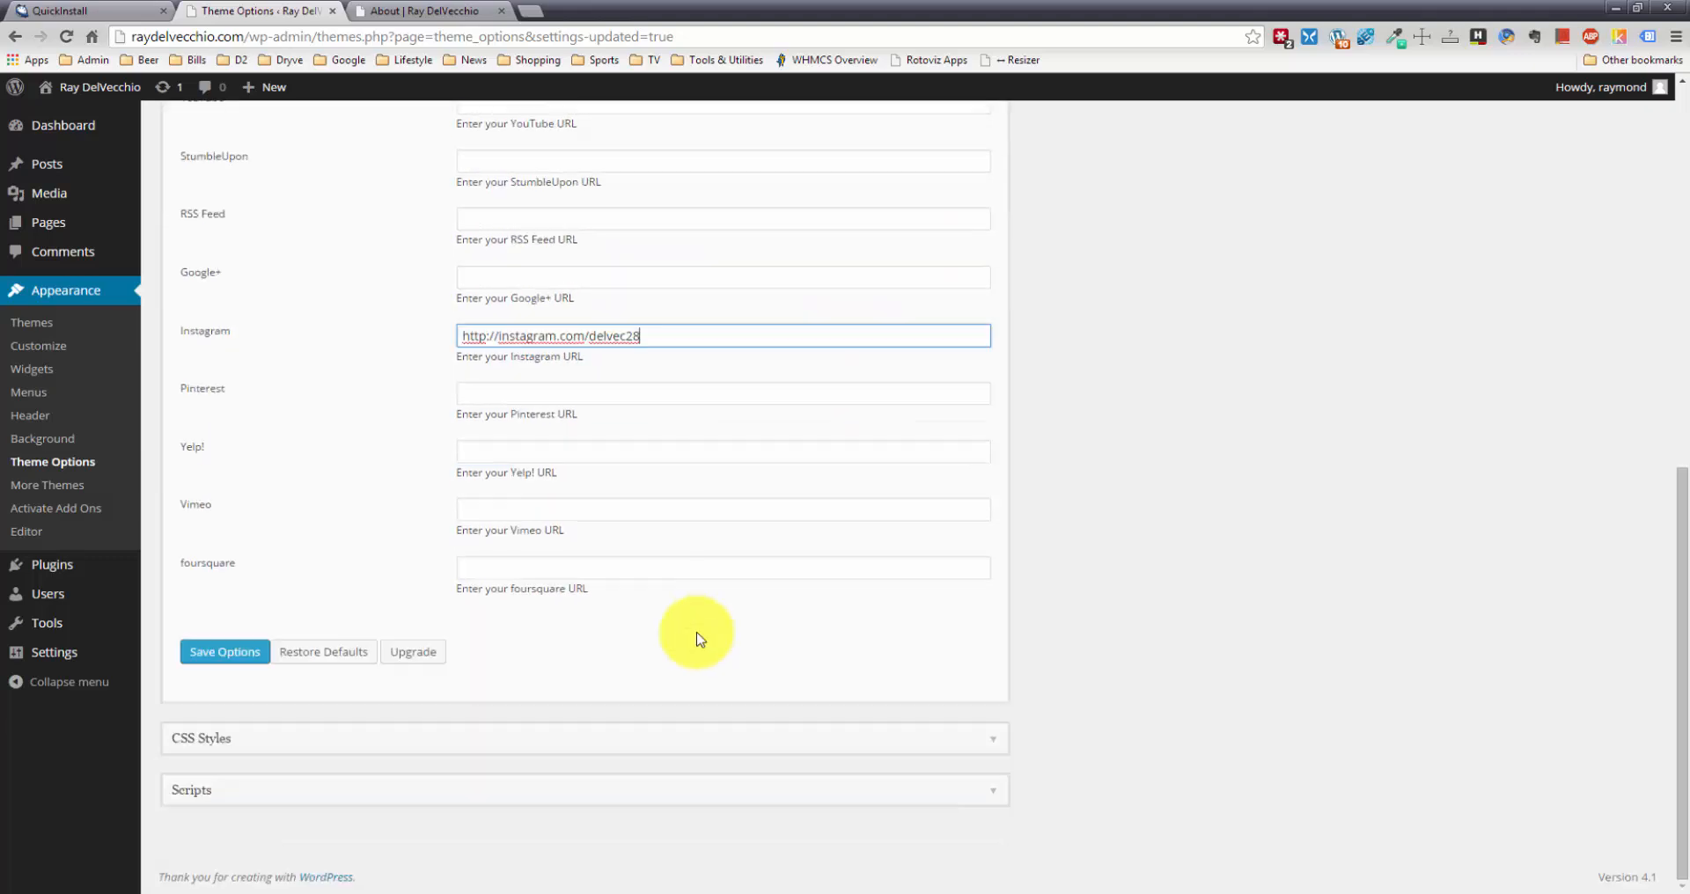
left_click(246, 656)
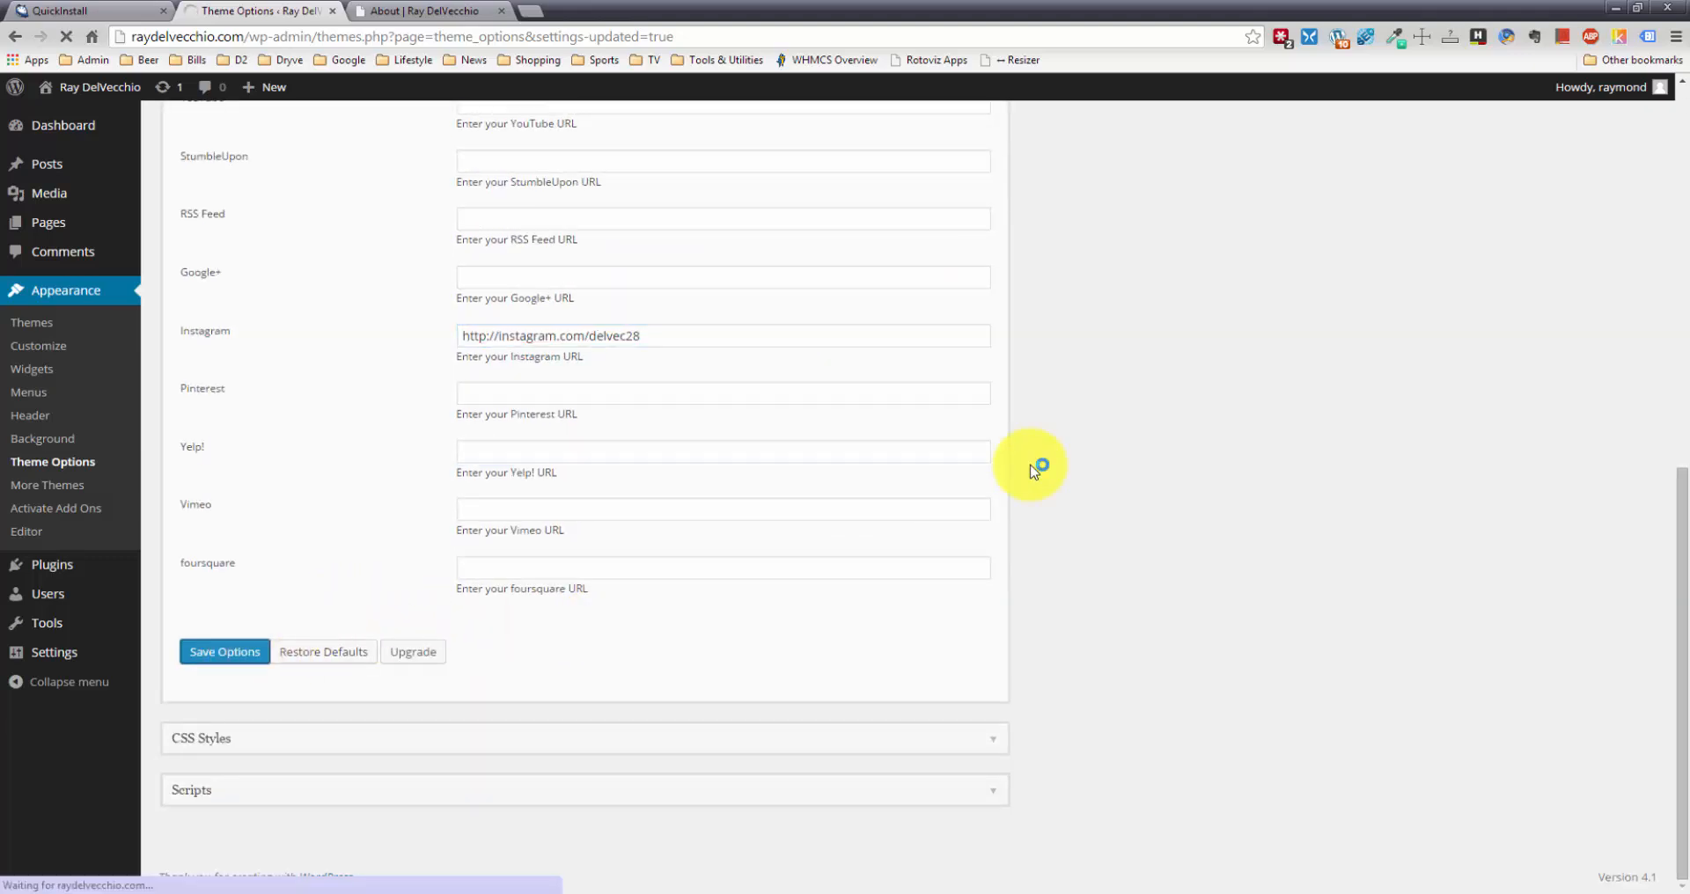